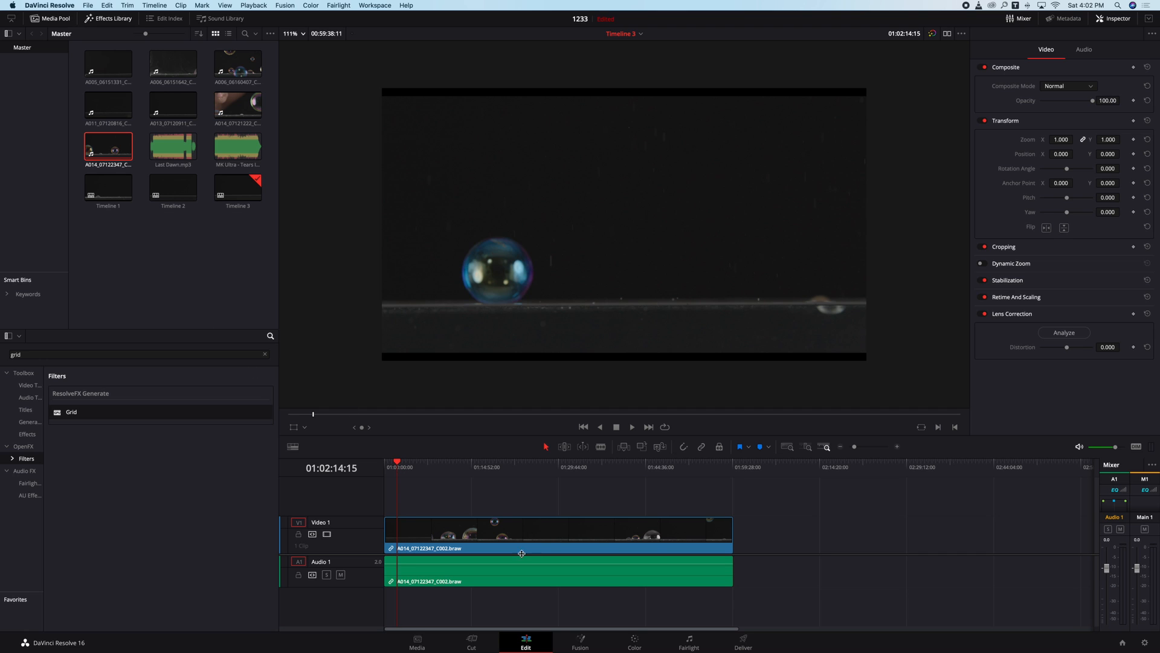
Step: Delete the bubble clip's audio from the Audio 1 track
right_click(626, 582)
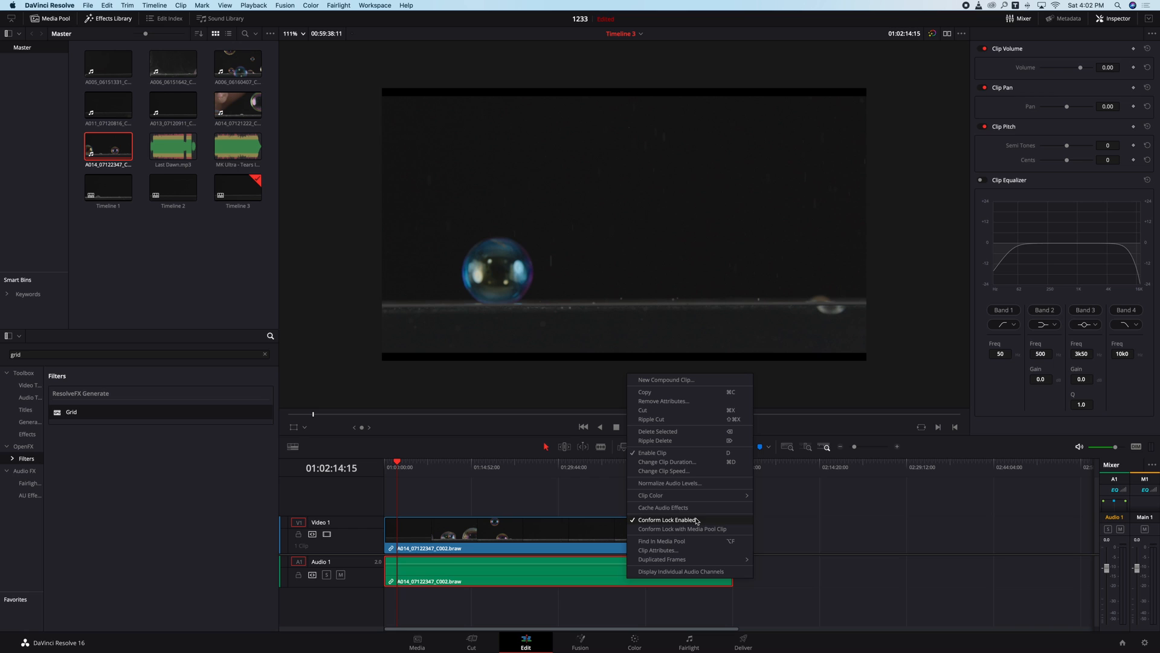
click(644, 433)
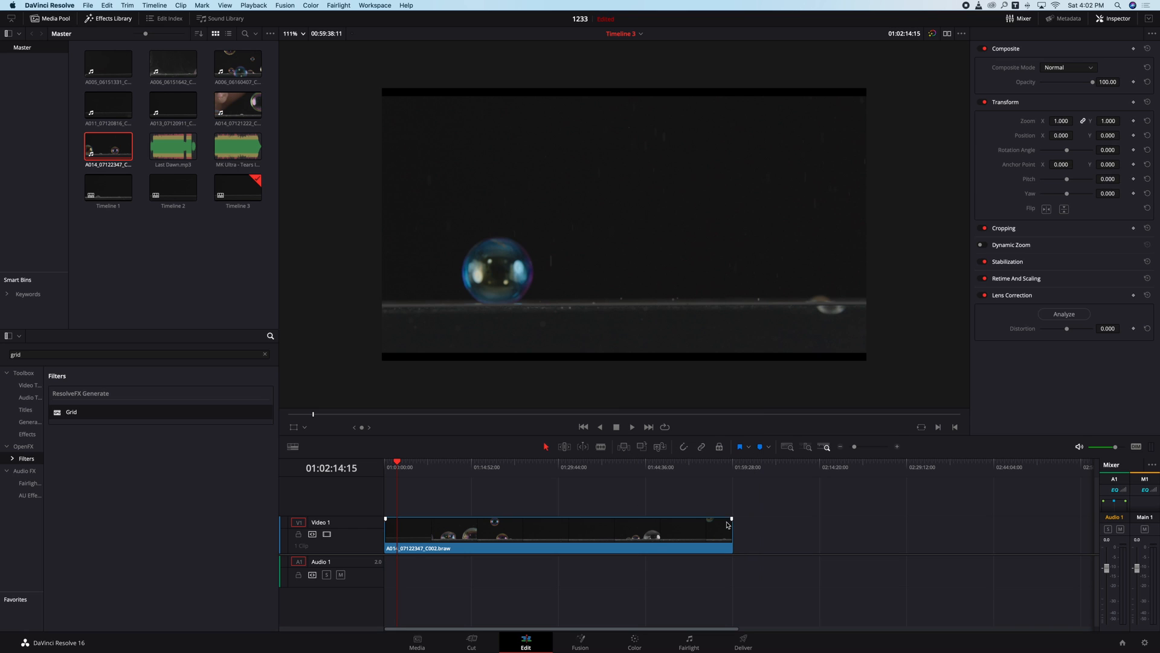
Step: Find the Adjustment Clip effect, place it on a new video track above the bubble clip, and extend it to that clip's full length
click(28, 387)
click(55, 355)
key(BackSpace)
key(BackSpace)
key(BackSpace)
key(BackSpace)
text(adjust)
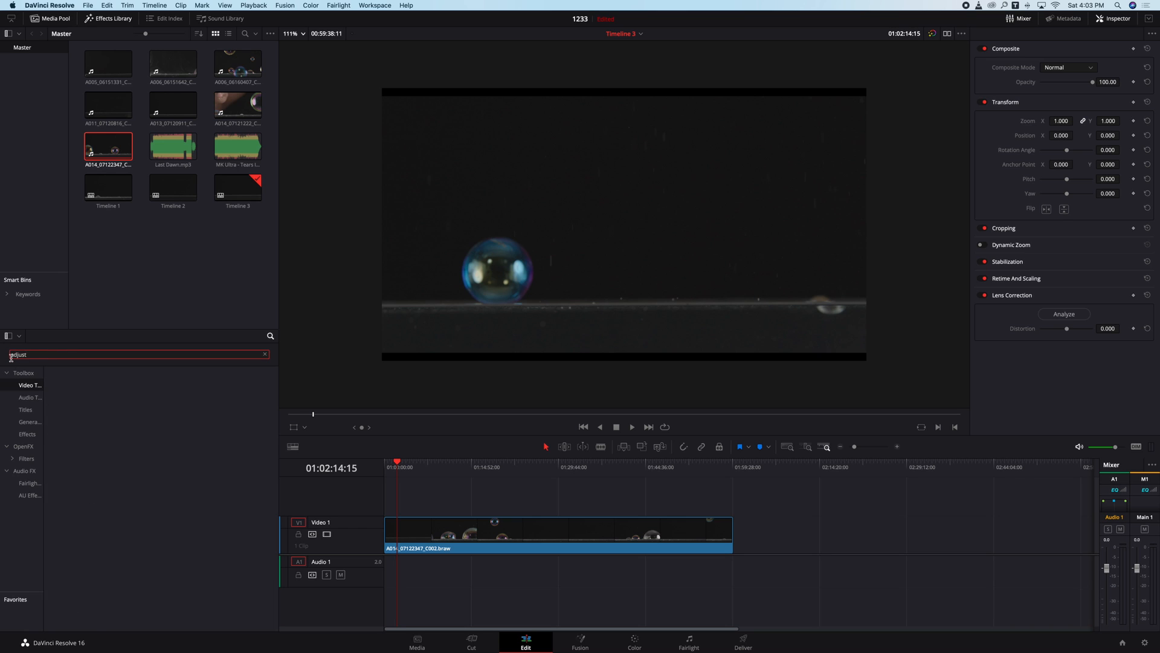
click(23, 372)
drag(109, 398, 299, 494)
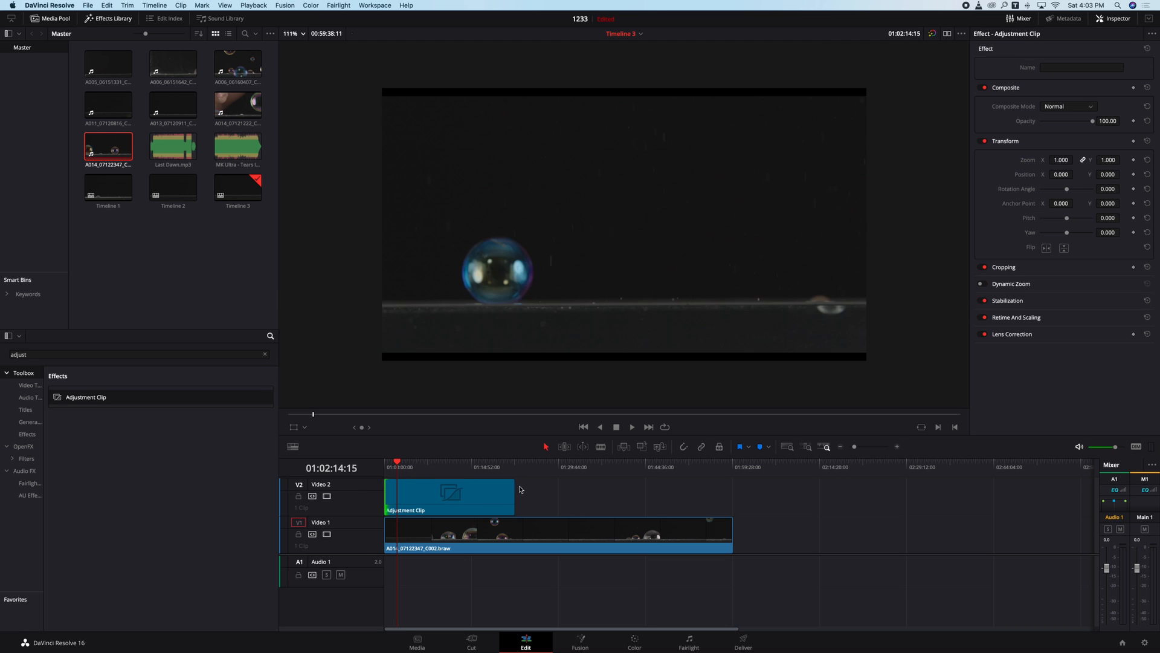
drag(515, 489, 732, 493)
Step: Search the effects for "grid" and apply the Grid filter to the adjustment clip
click(119, 353)
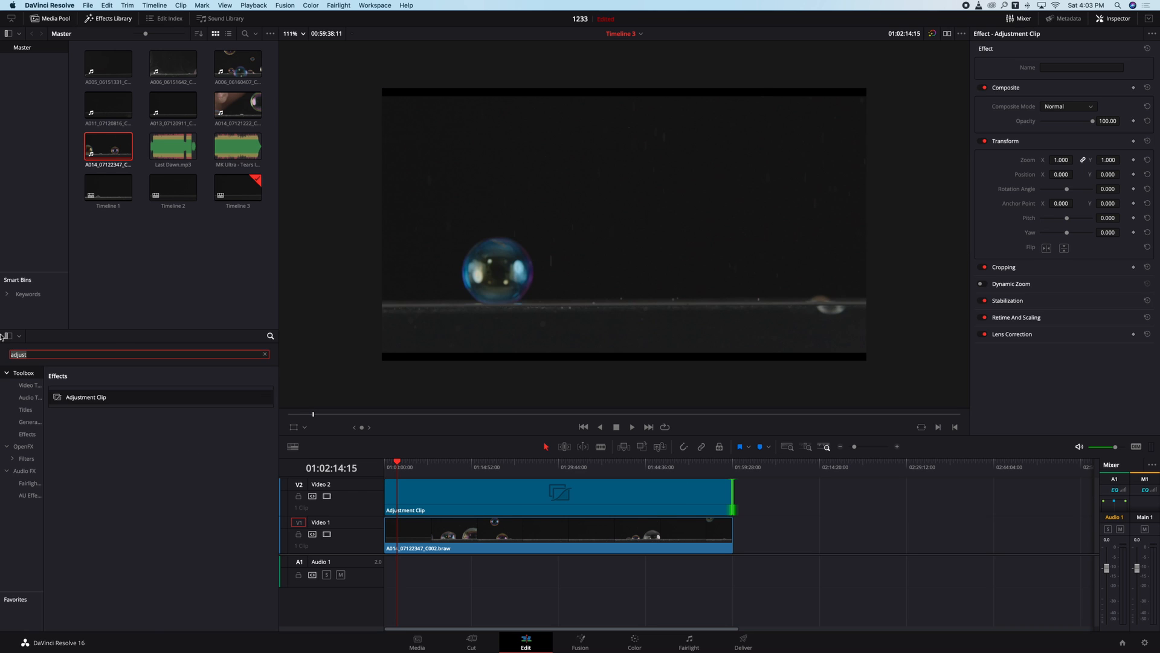
text(grid)
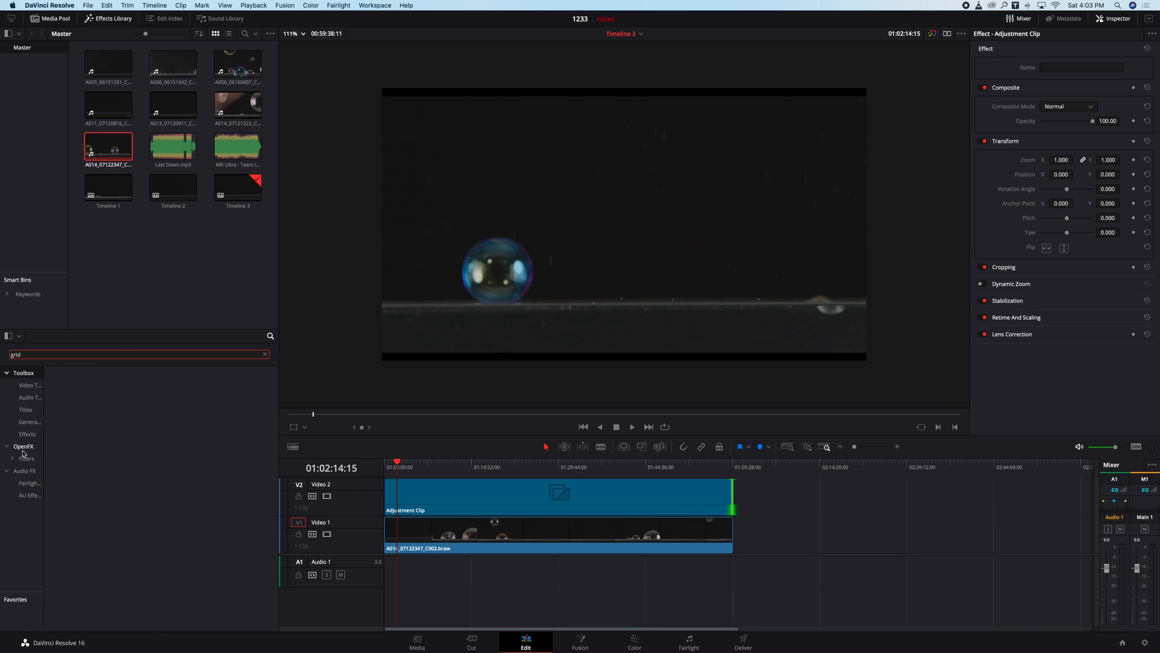
drag(71, 411, 469, 500)
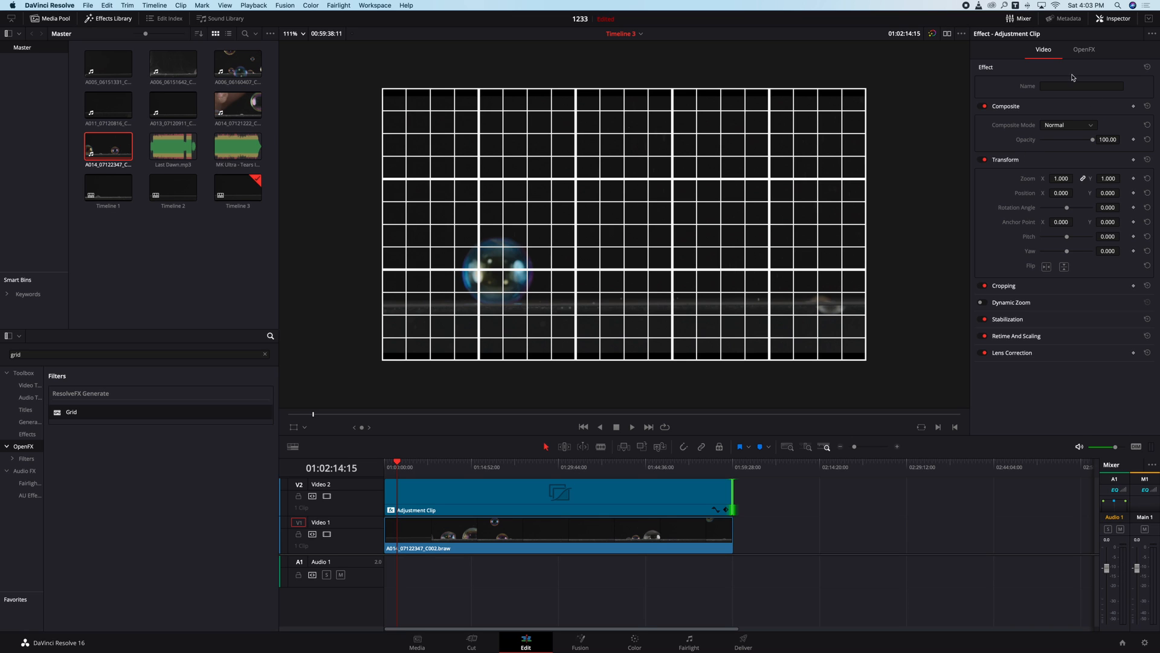
Step: Set the adjustment clip's Grid effect to 9 row cells and 1 column cell
click(645, 502)
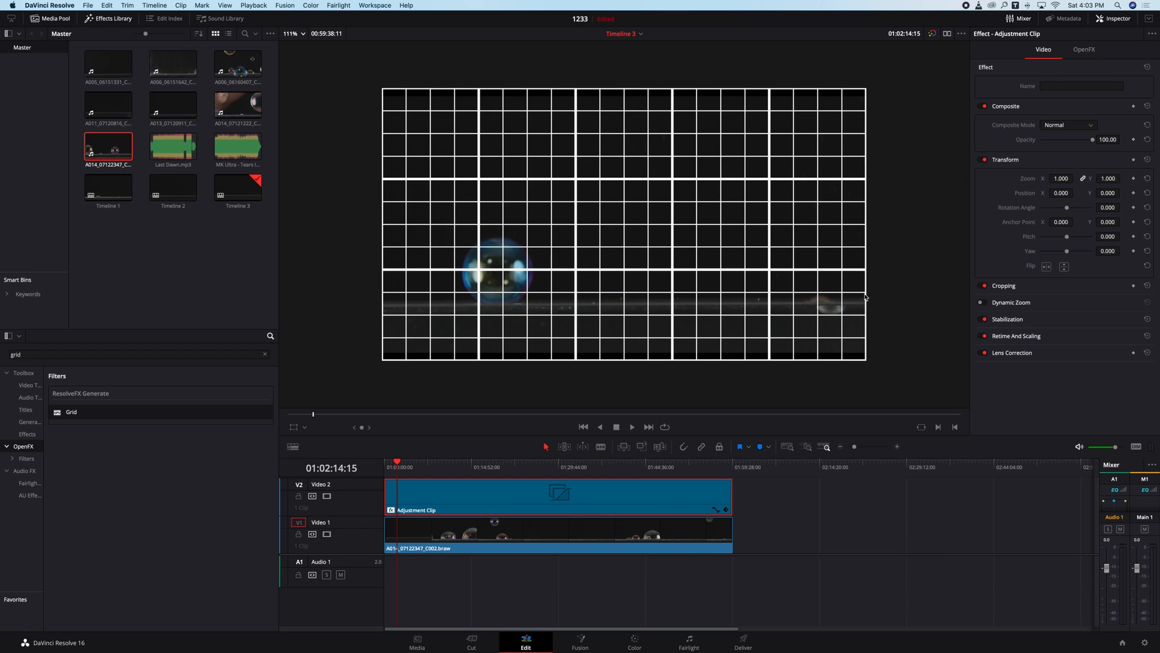
click(1084, 49)
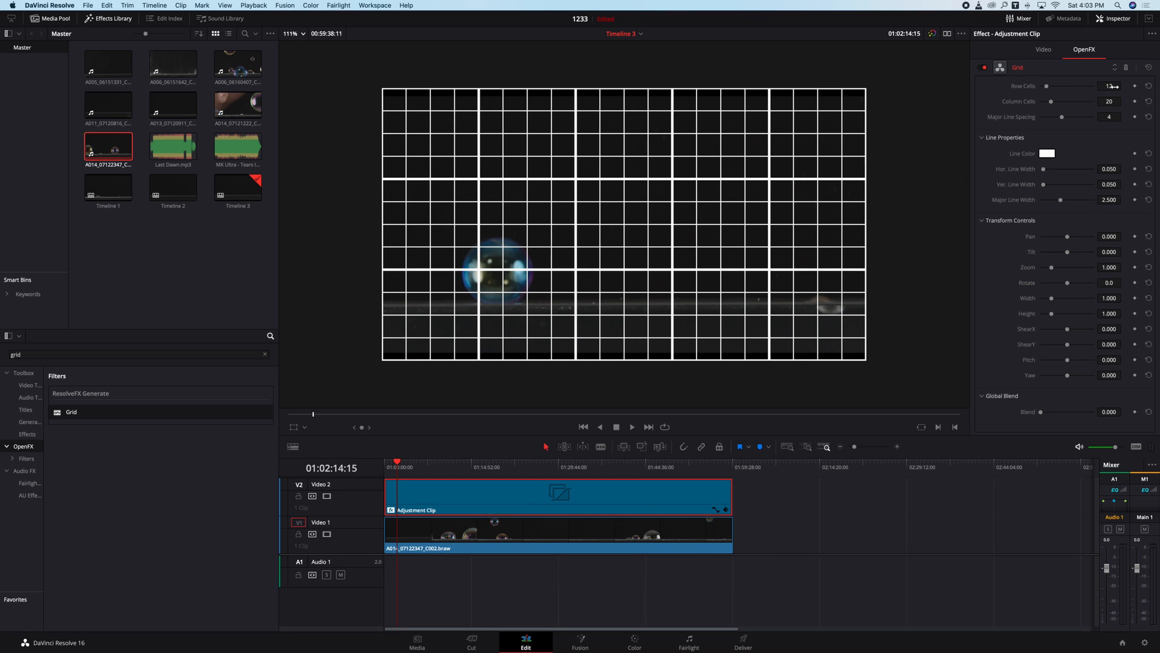
drag(1109, 86, 1105, 86)
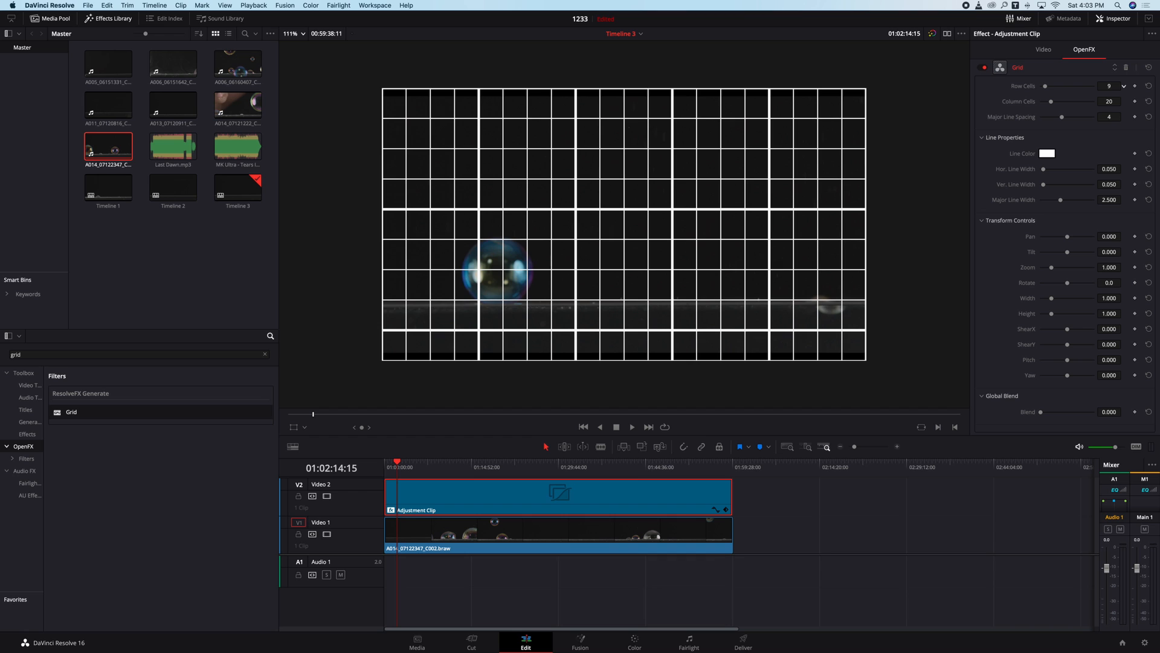
drag(1110, 101, 1124, 102)
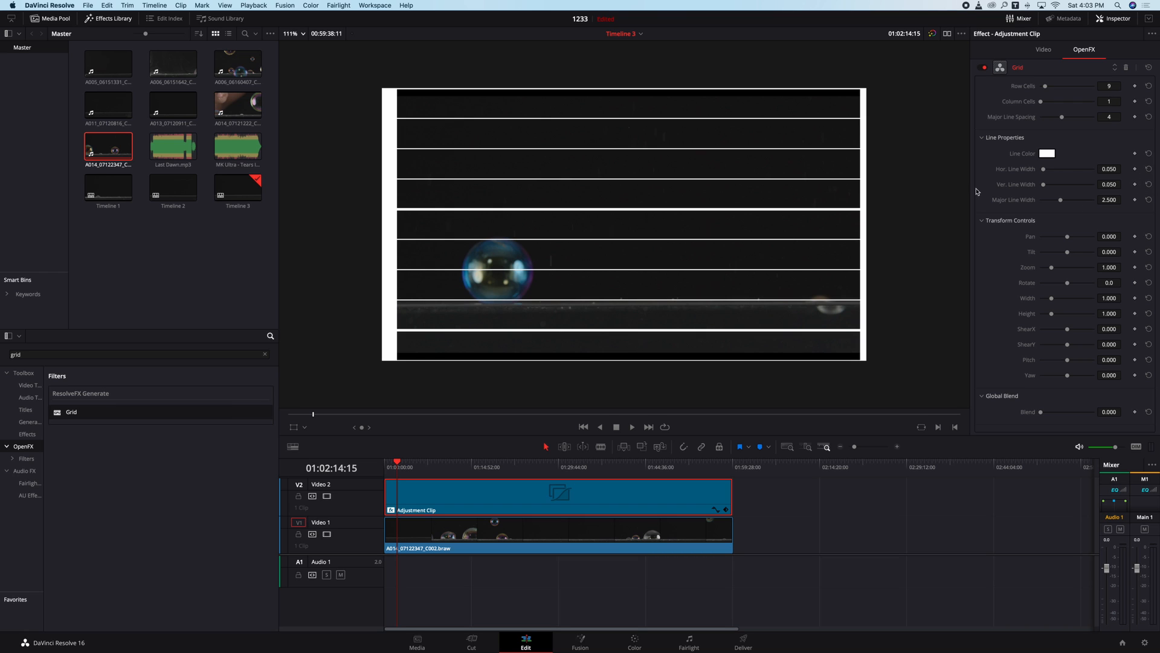
Step: Set the grid's horizontal and vertical line widths to 0.002 and lower the adjustment clip's opacity to 51.30
drag(1109, 170, 1130, 169)
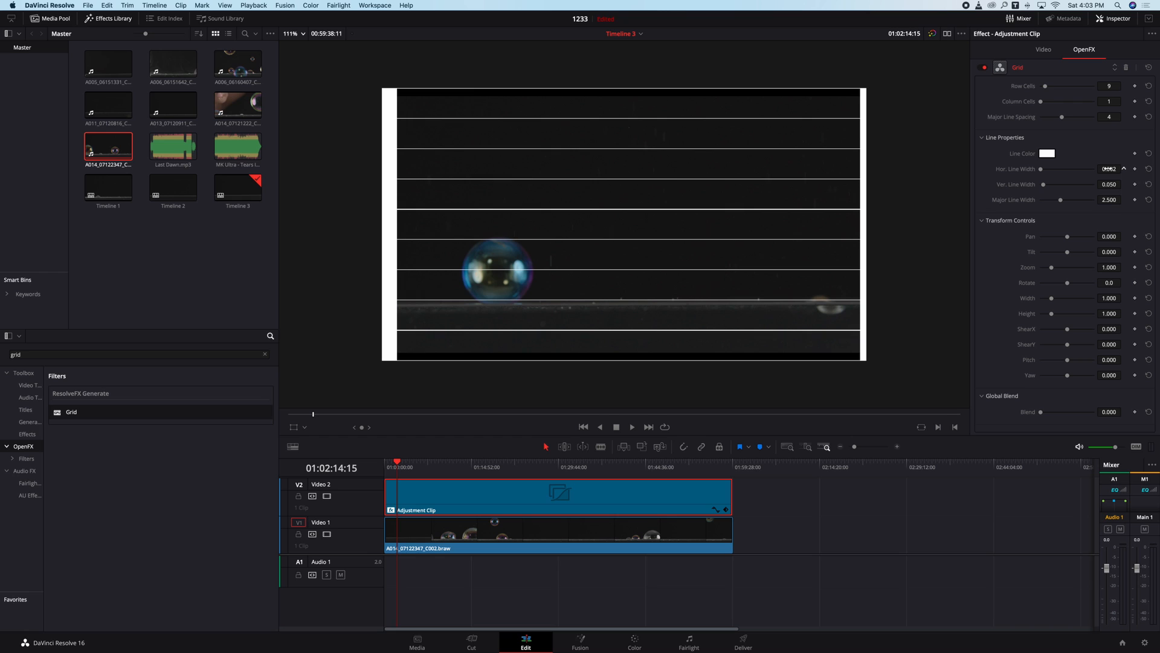
drag(1124, 184, 1124, 184)
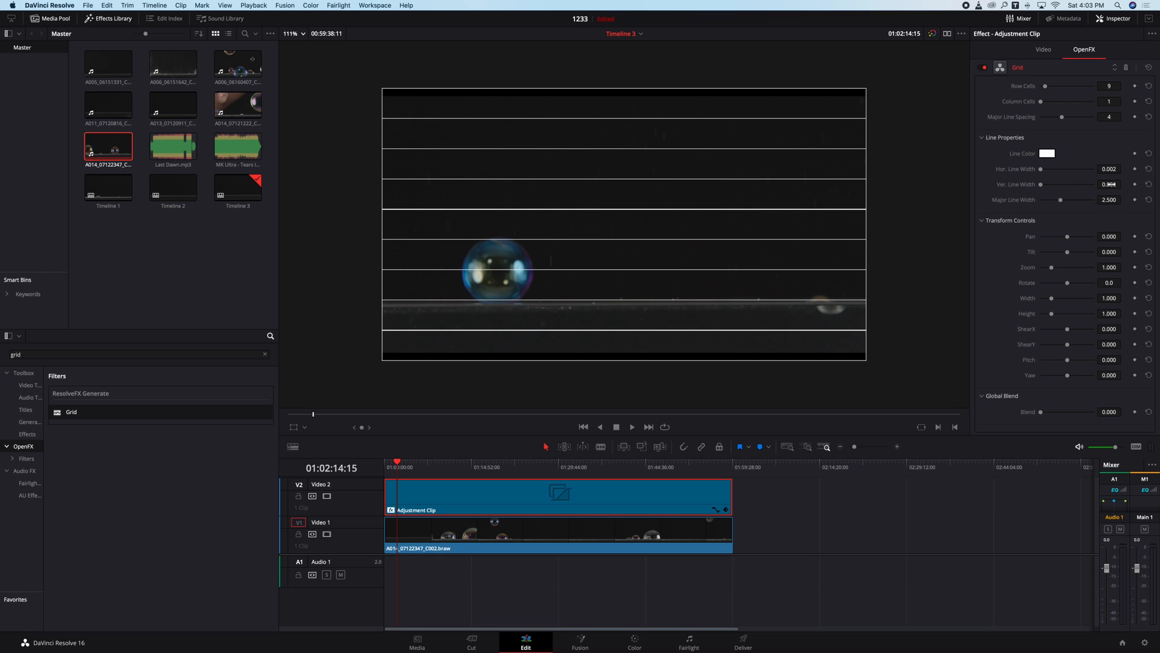
click(1043, 50)
drag(1092, 144, 1068, 145)
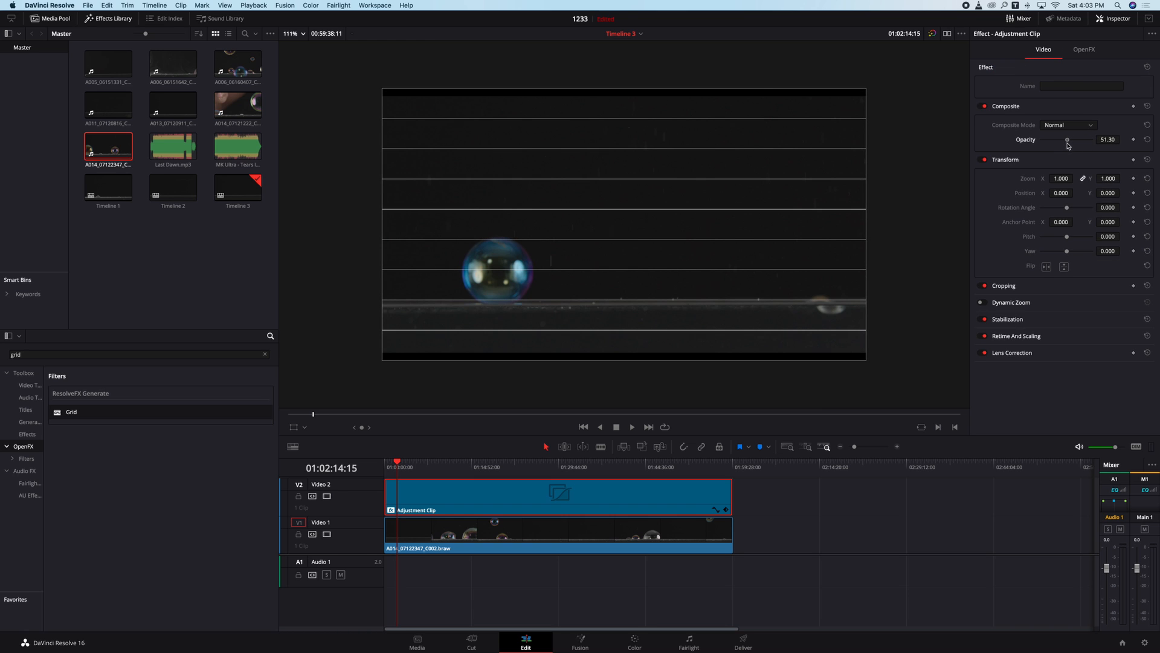
Step: Set the bubble clip's rotation angle to -0.200 to level its horizon against the grid lines
click(622, 526)
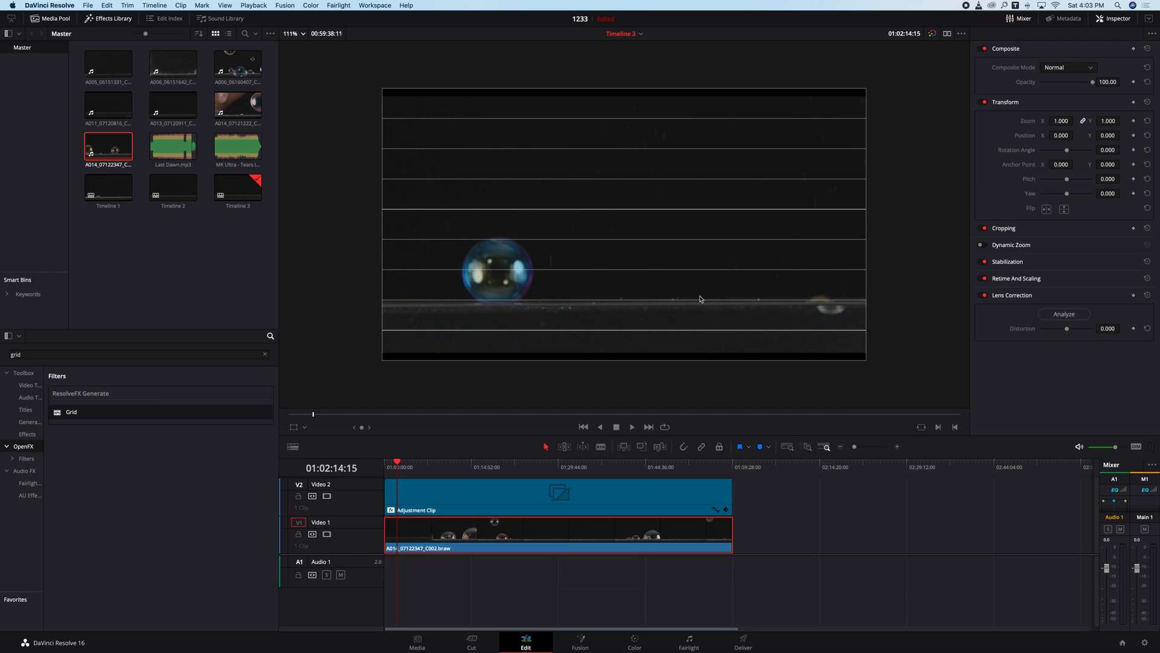
scroll(743, 311, up, 3)
scroll(744, 312, down, 5)
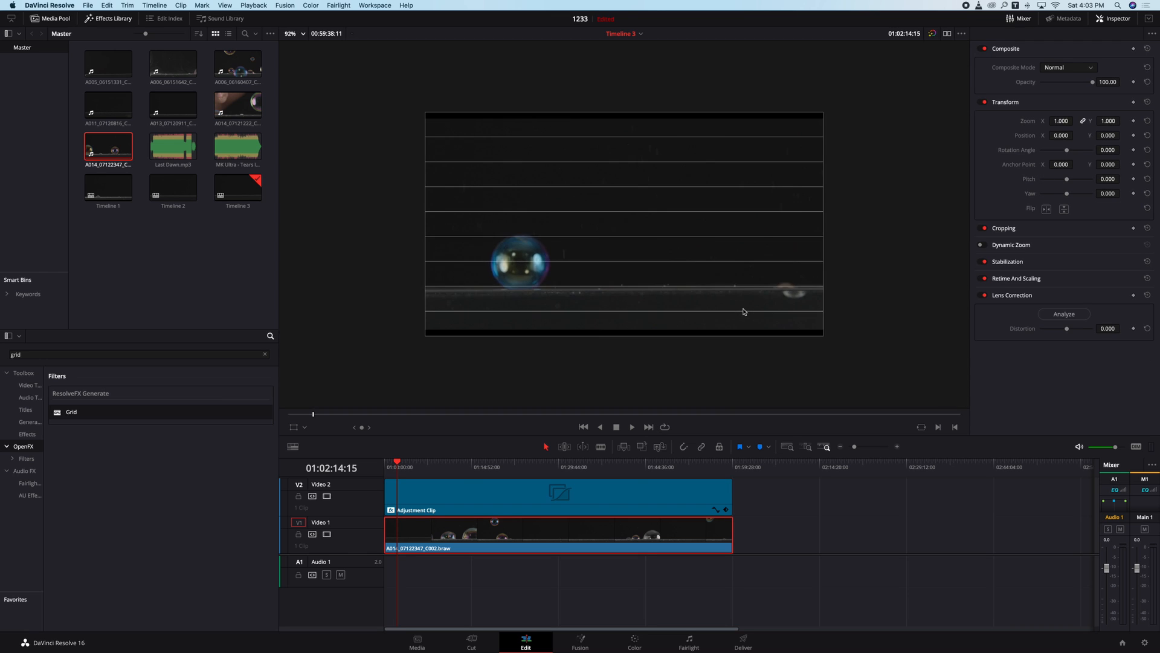
scroll(744, 312, up, 4)
scroll(744, 312, down, 2)
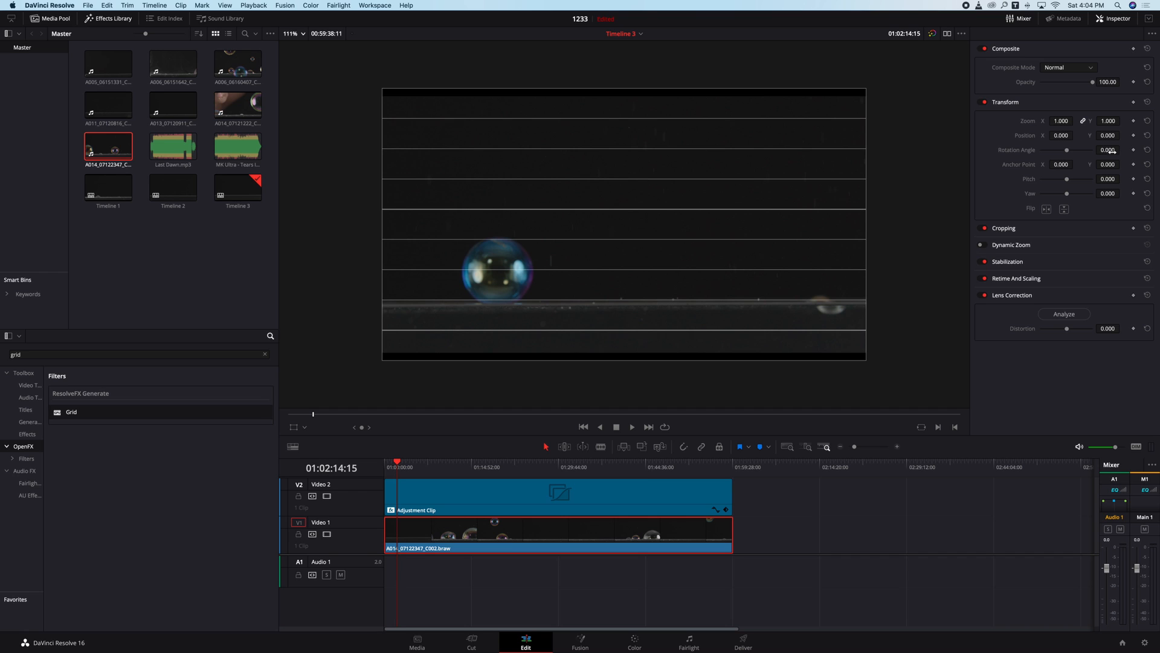
drag(1107, 150, 1101, 150)
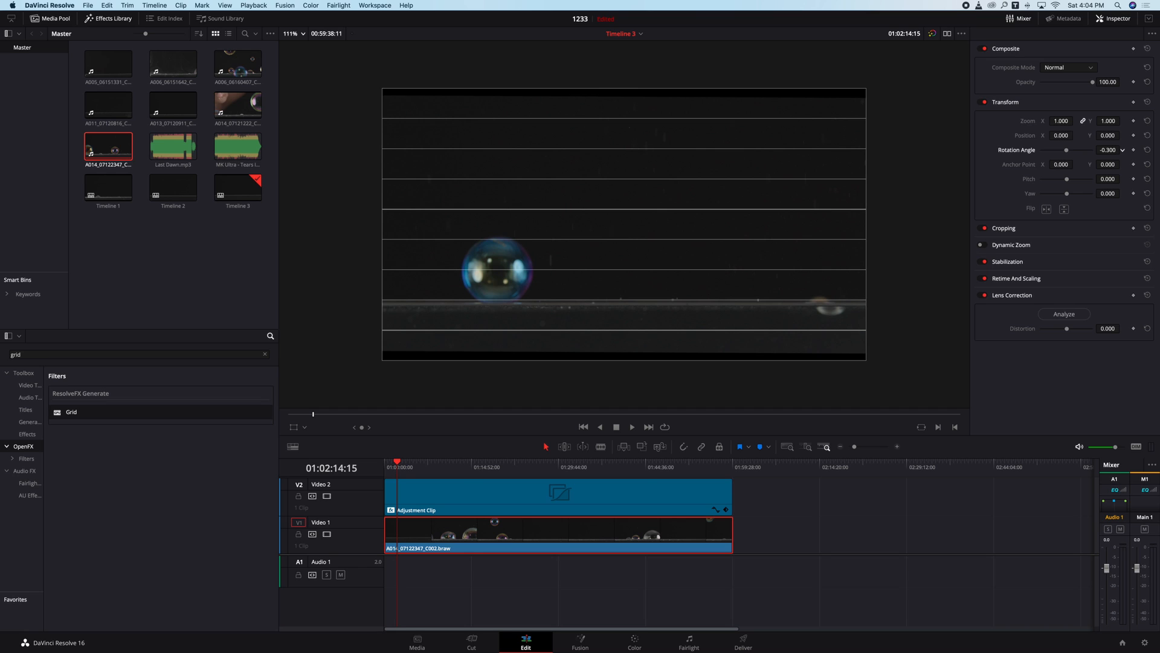
drag(1123, 150, 1112, 150)
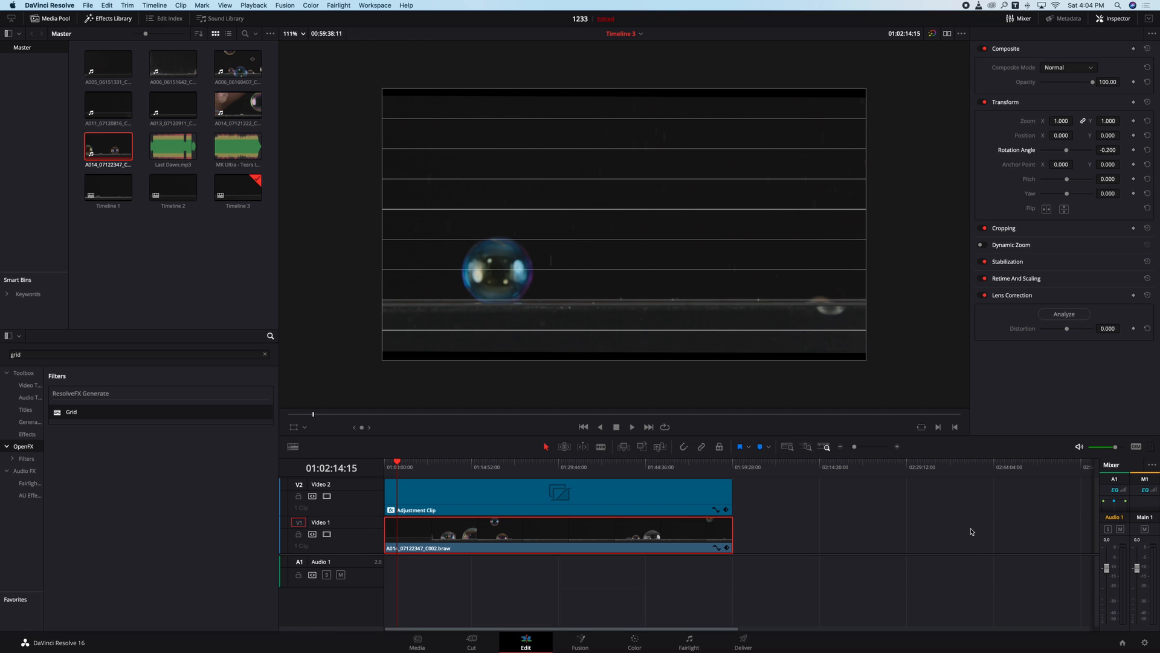
Step: Examine the Master Settings, Image Scaling, Color Management and Camera RAW pages of the project settings and close them without saving
click(1144, 642)
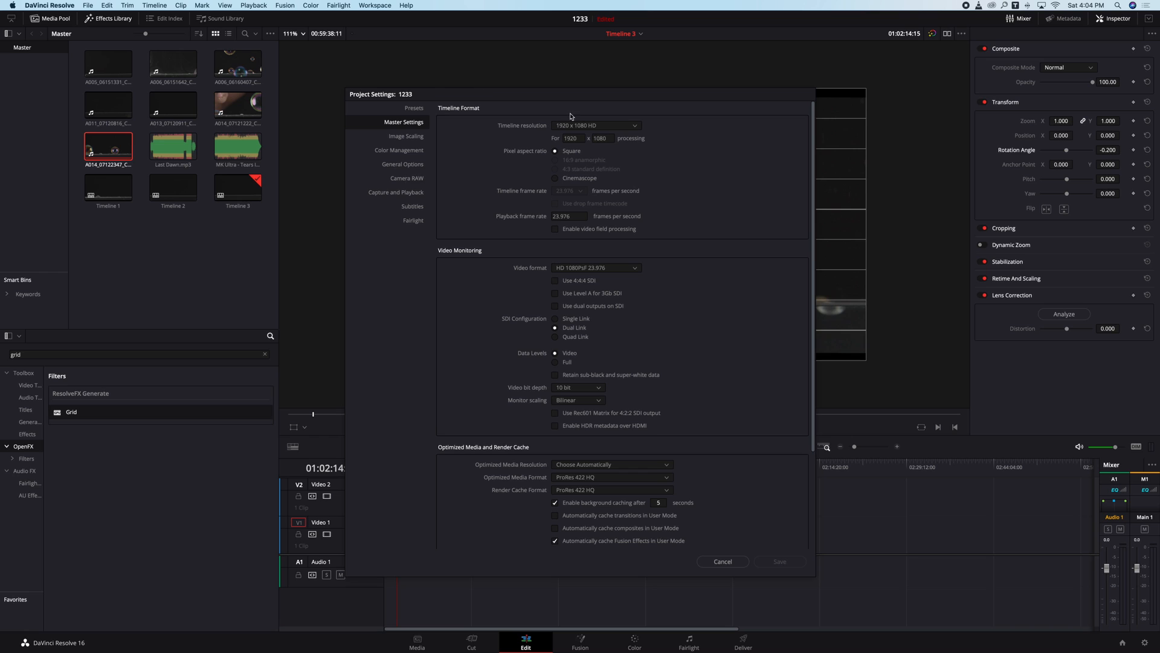
scroll(581, 113, down, 1)
scroll(580, 113, down, 1)
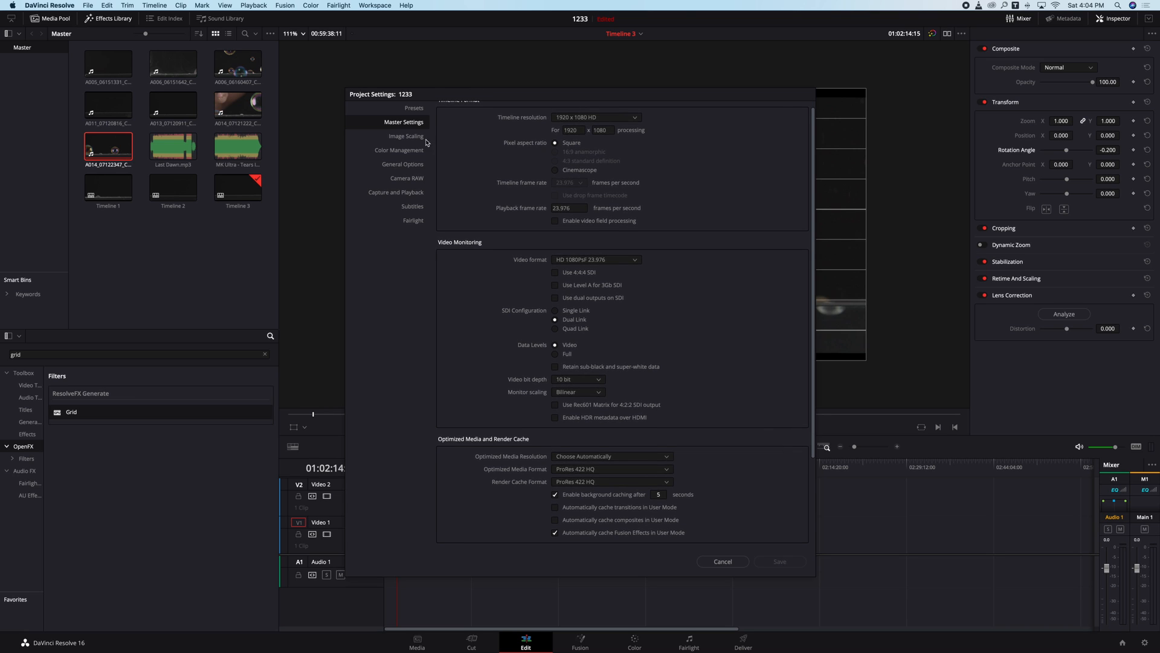
click(421, 138)
click(406, 124)
click(606, 118)
click(748, 133)
click(594, 117)
click(674, 134)
click(389, 149)
scroll(665, 299, down, 8)
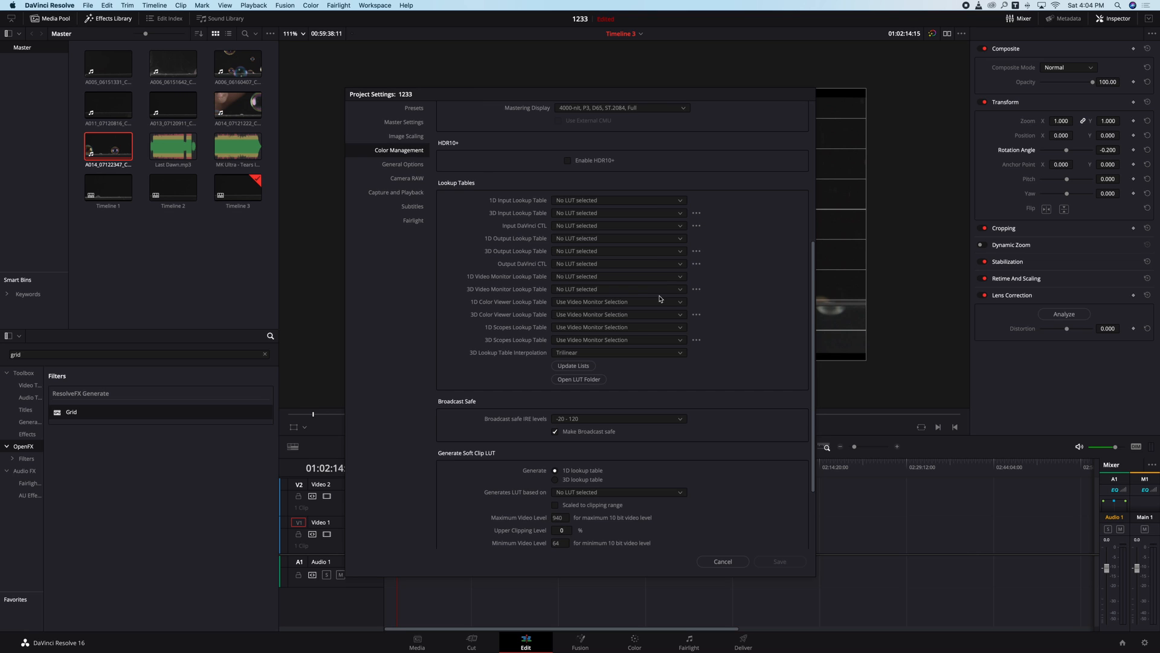
scroll(665, 299, down, 2)
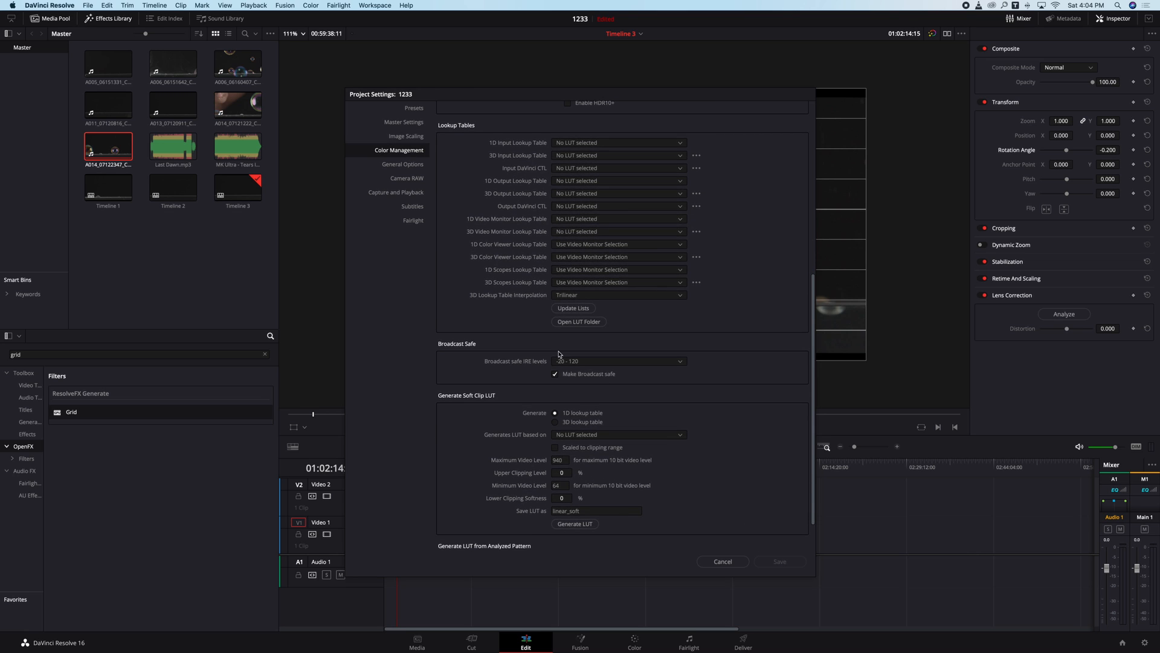
click(408, 179)
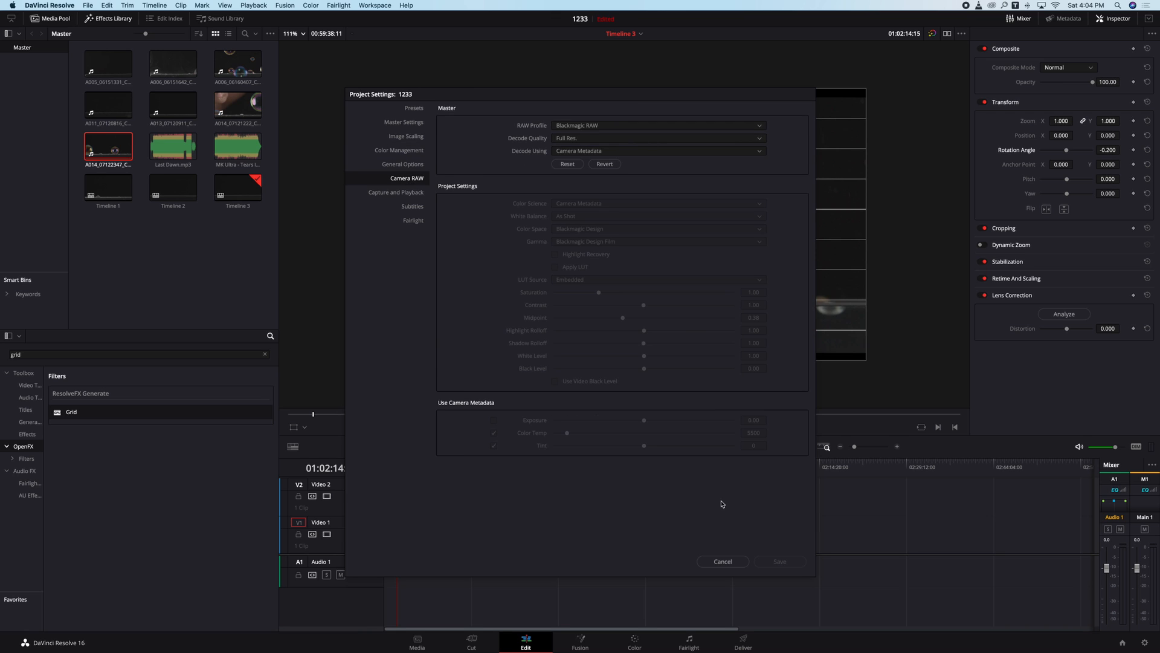
click(722, 562)
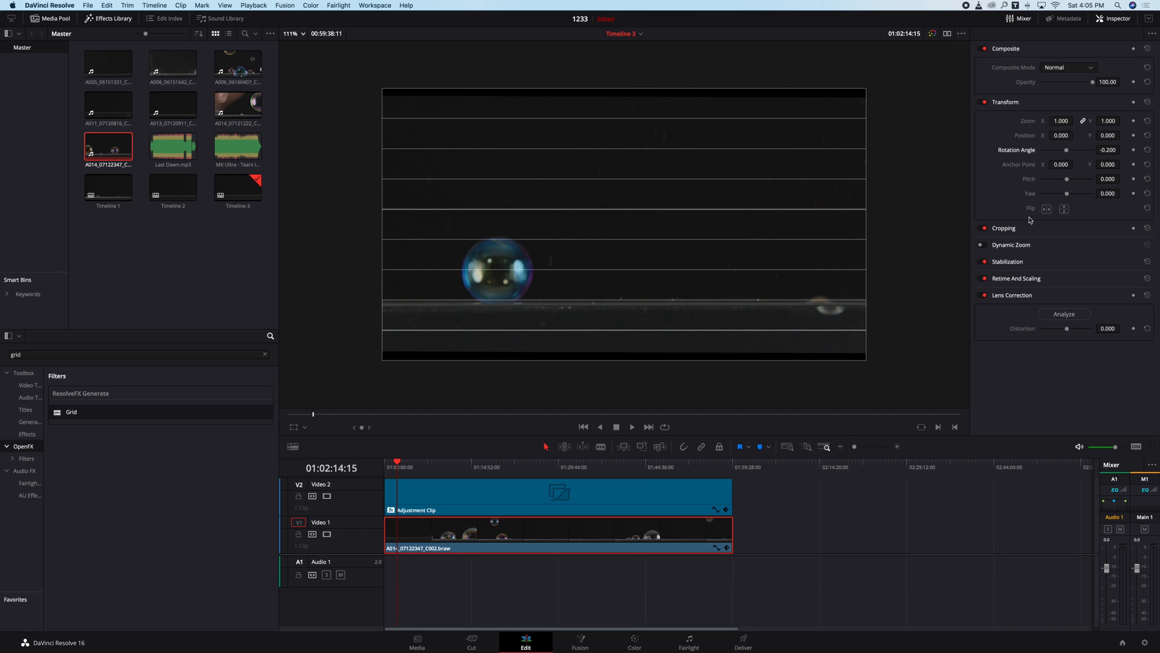
Step: Set the bubble clip's zoom to 1.080 and its rotation angle to -0.400
drag(1060, 120, 1076, 120)
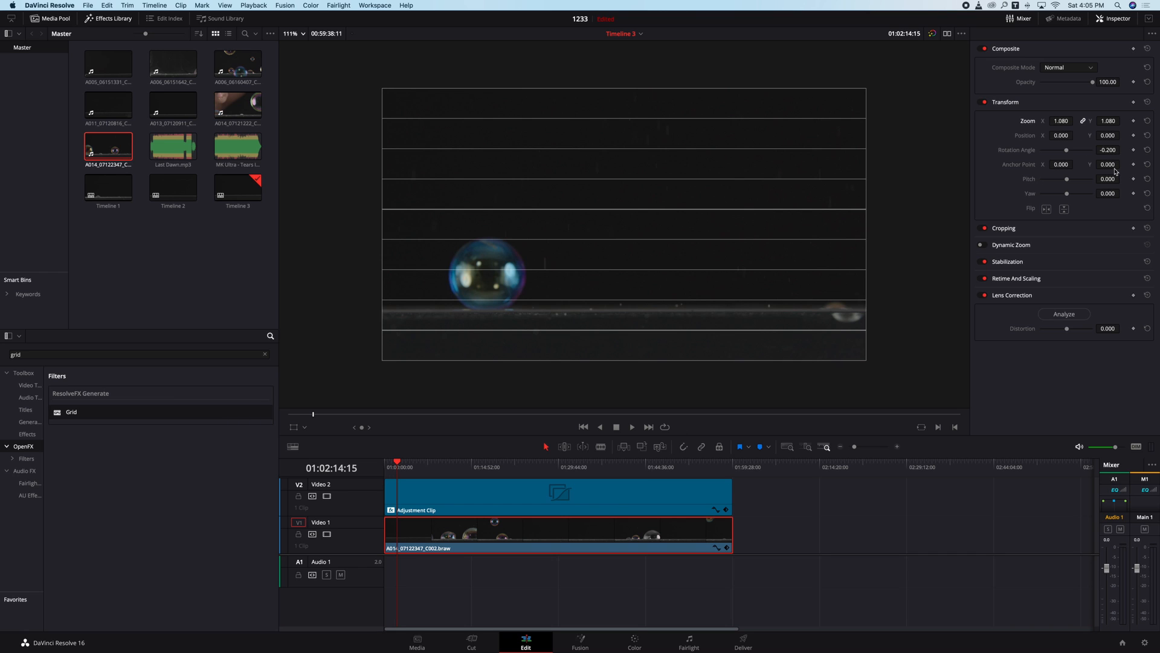
drag(1108, 150, 1104, 150)
Step: Disable the adjustment clip's Grid effect and check the levelled footage up to 01:04:05:20
click(646, 502)
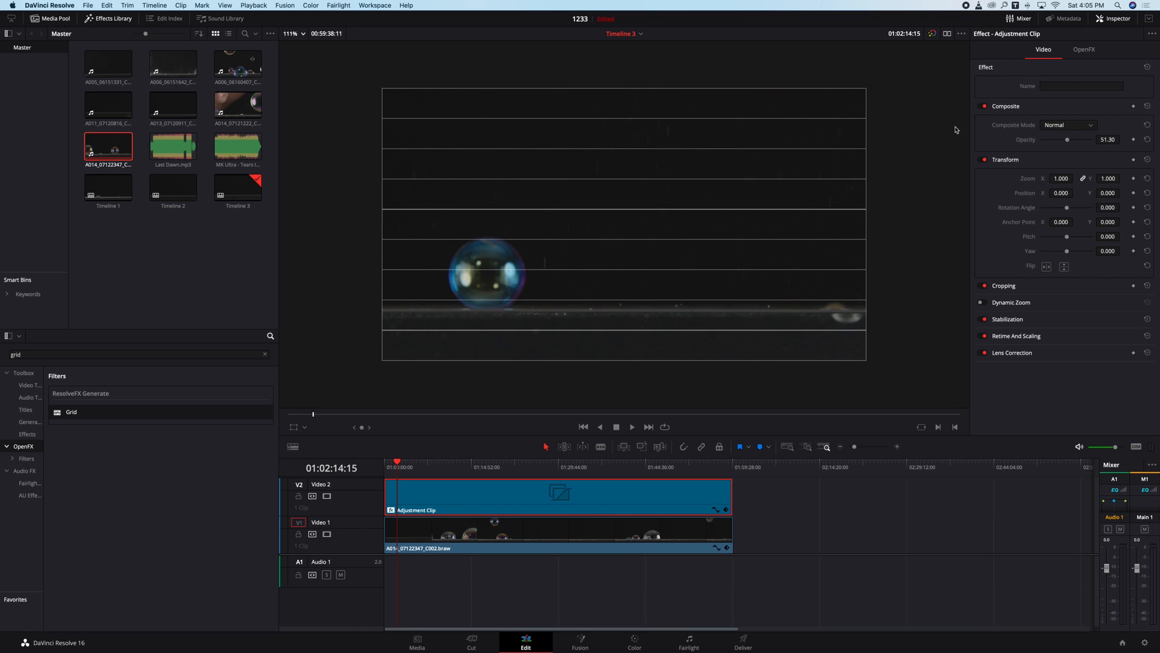
click(1083, 50)
click(981, 67)
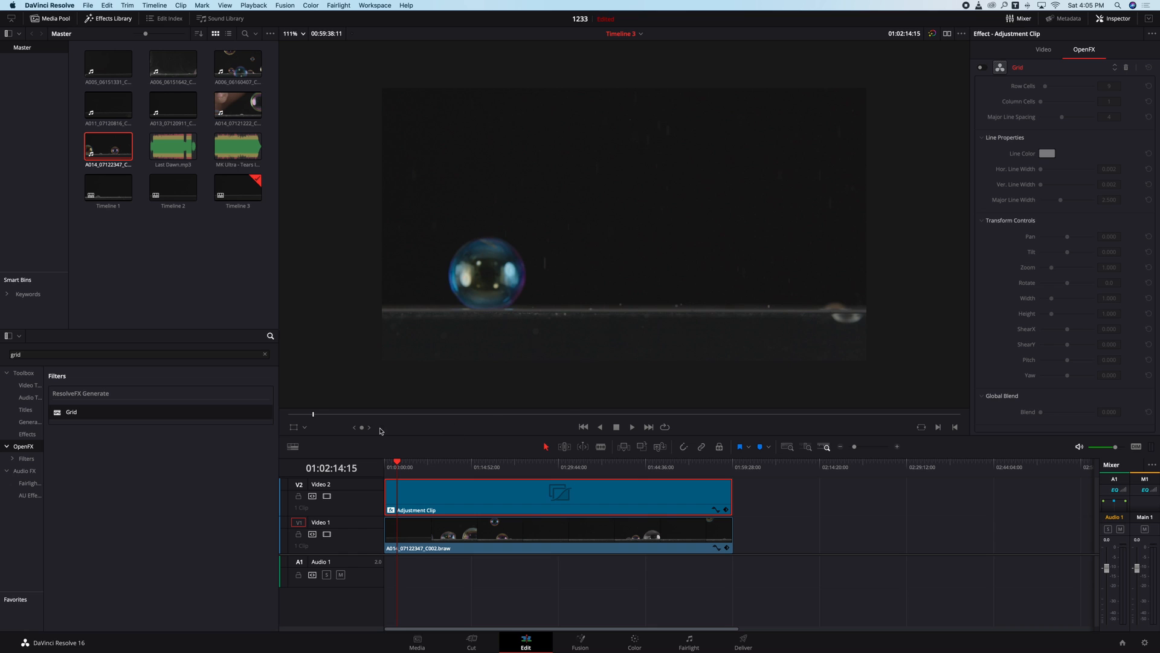
click(315, 415)
drag(314, 416, 334, 418)
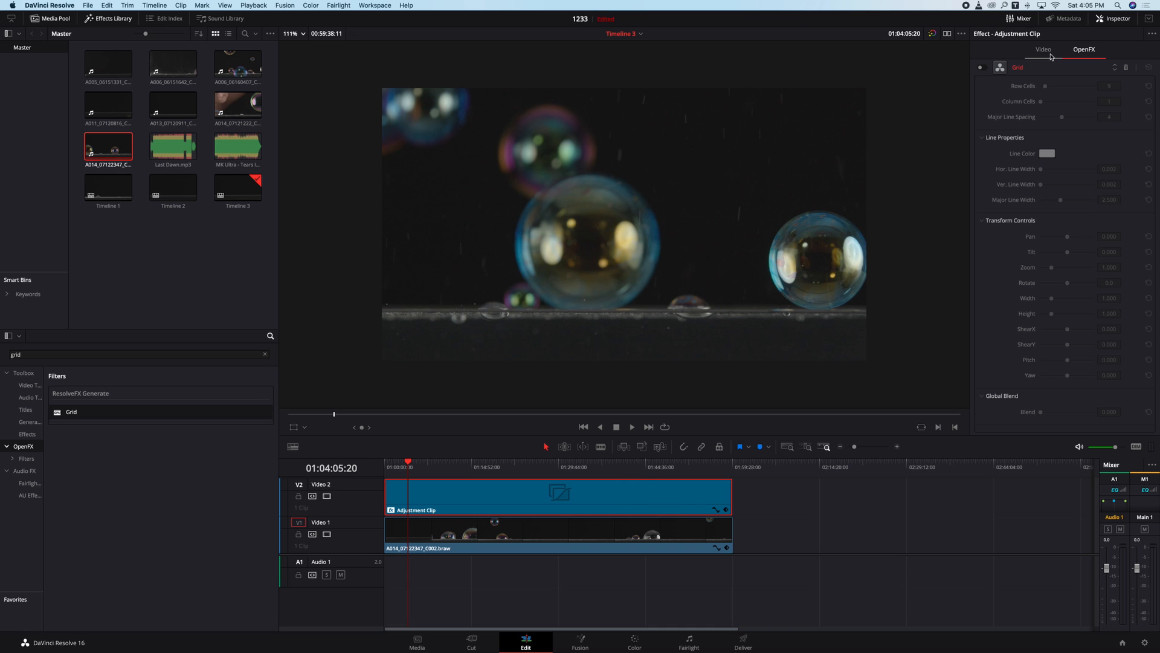
Step: Enable the Grid effect again and set the bubble clip's Y position to -4.000
click(1051, 57)
click(1086, 51)
click(982, 69)
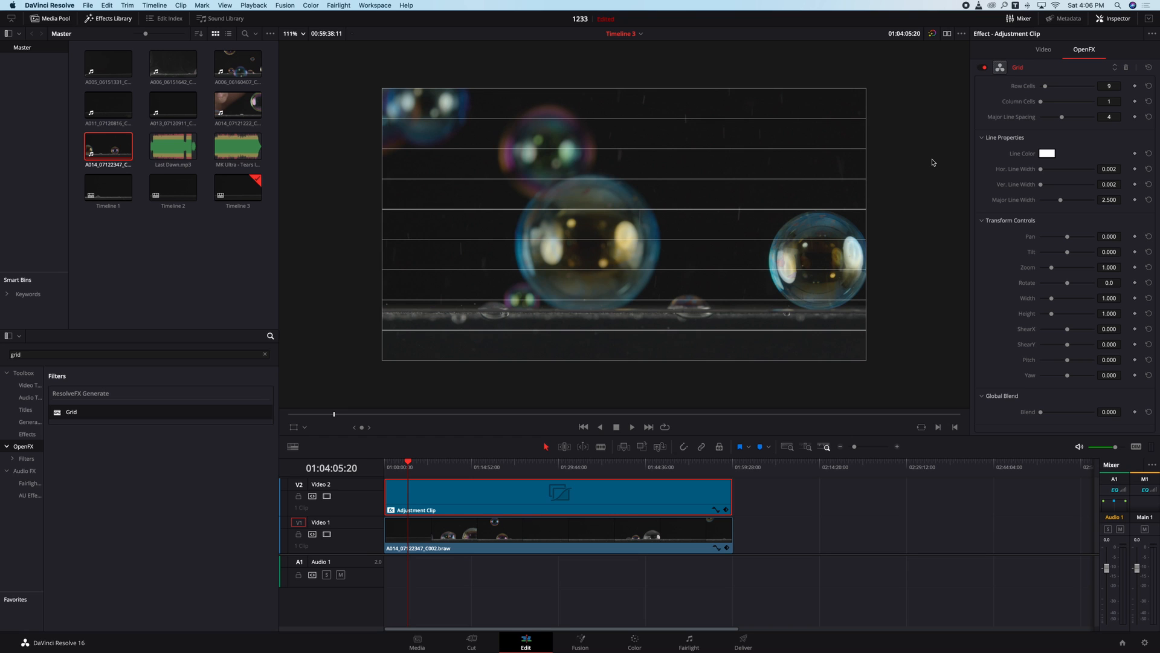
click(626, 538)
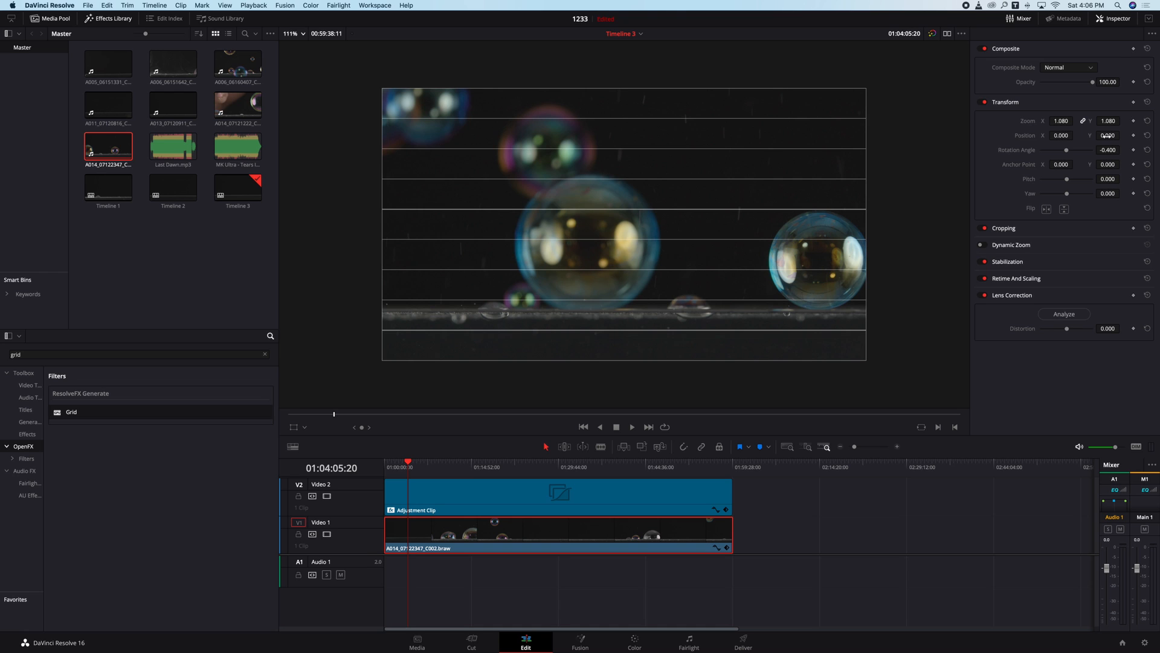
mouse_move(1108, 135)
mouse_down()
mouse_move(1139, 136)
mouse_move(1123, 135)
mouse_up()
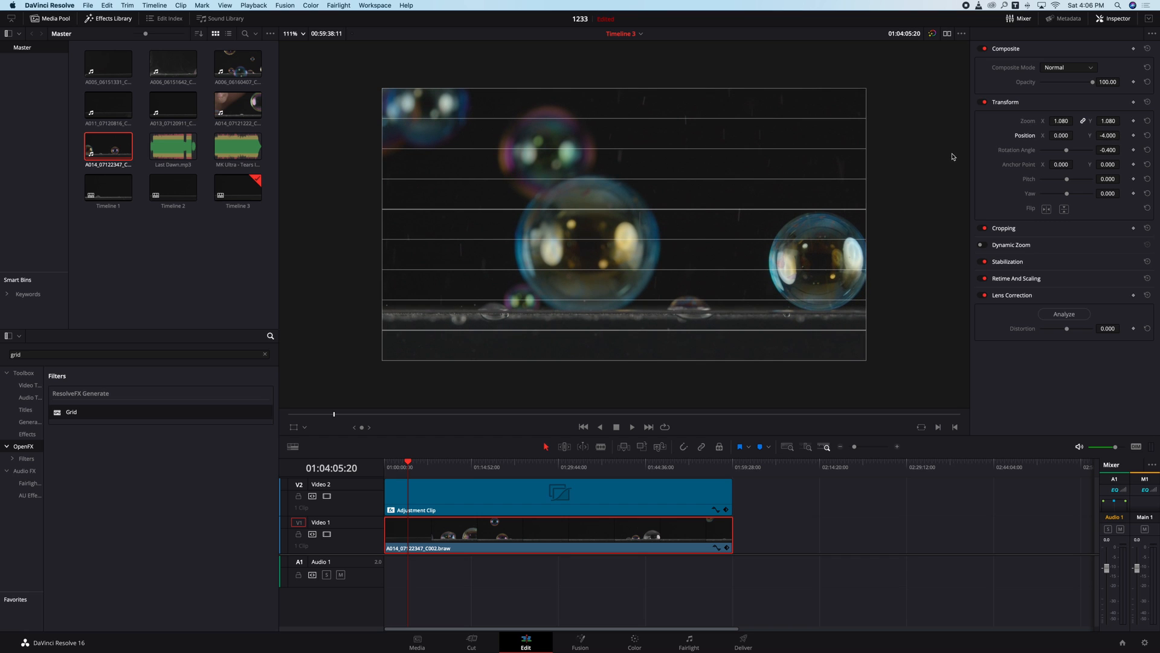
Step: Turn off the adjustment clip's Grid effect and move the playhead to 01:06:20:17 to check the footage
click(544, 488)
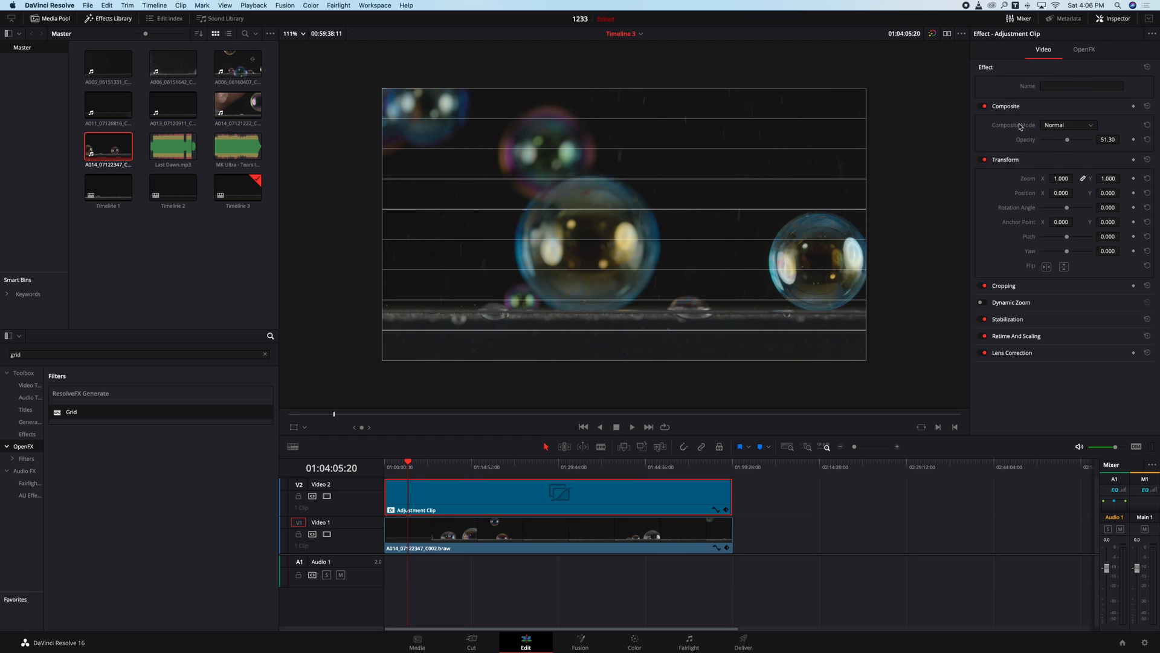
click(1084, 49)
click(981, 67)
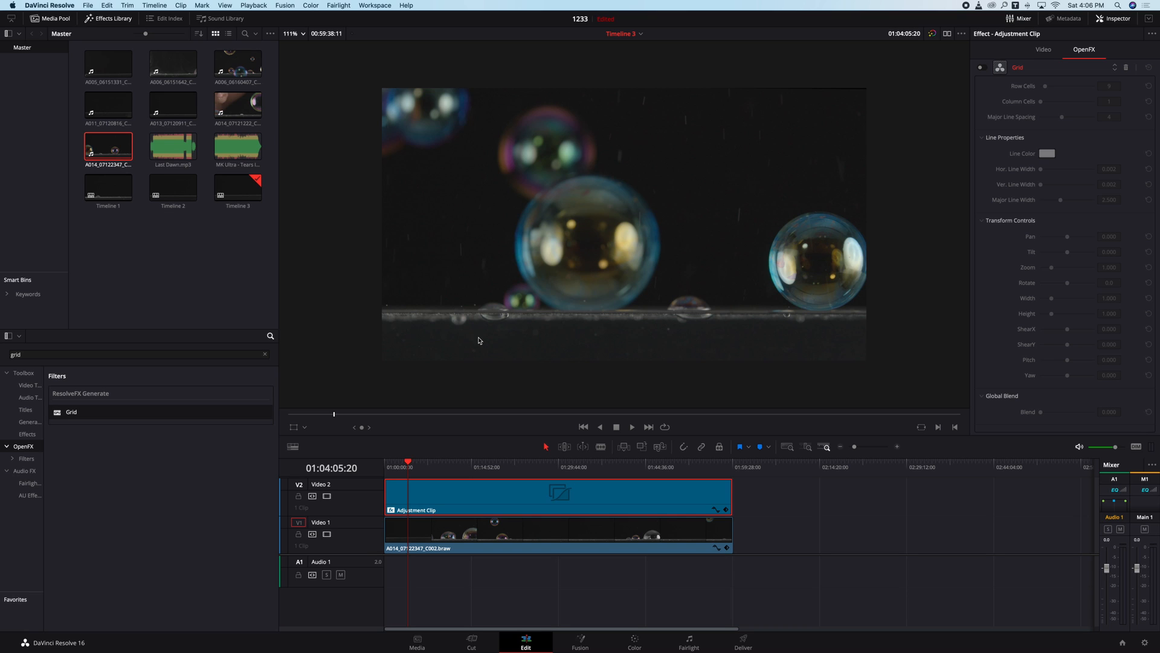
mouse_move(414, 463)
mouse_down()
mouse_move(400, 463)
mouse_move(421, 463)
mouse_up()
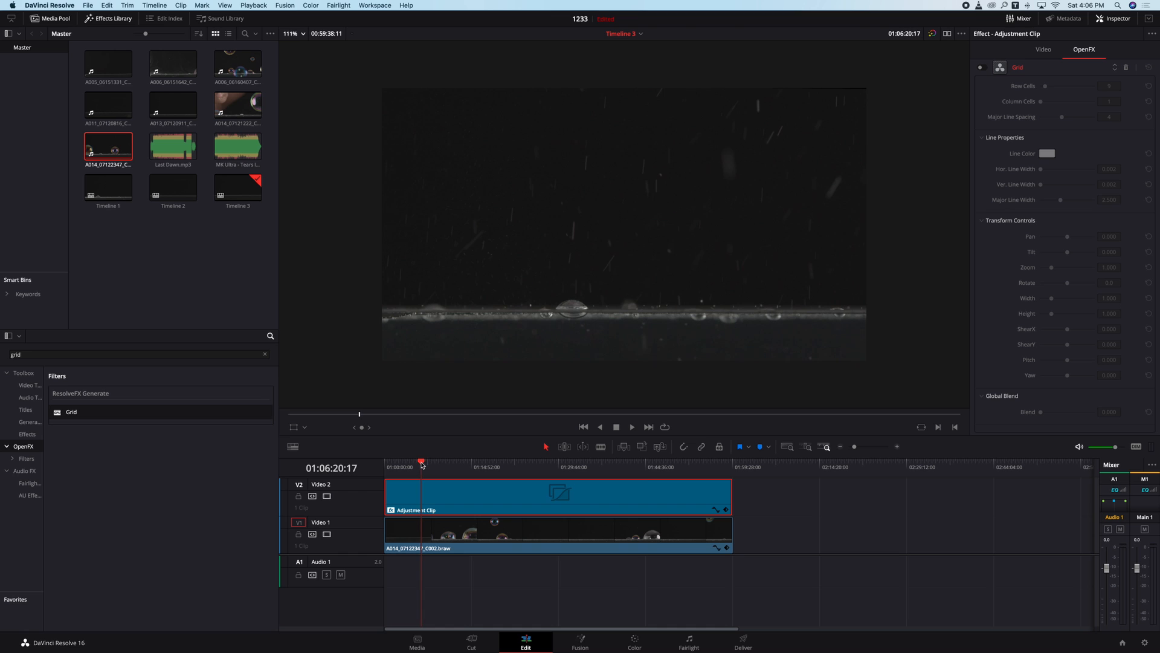
Step: Play the bubble footage up to 01:06:25:06 and disable the Video 2 track holding the adjustment clip
click(630, 426)
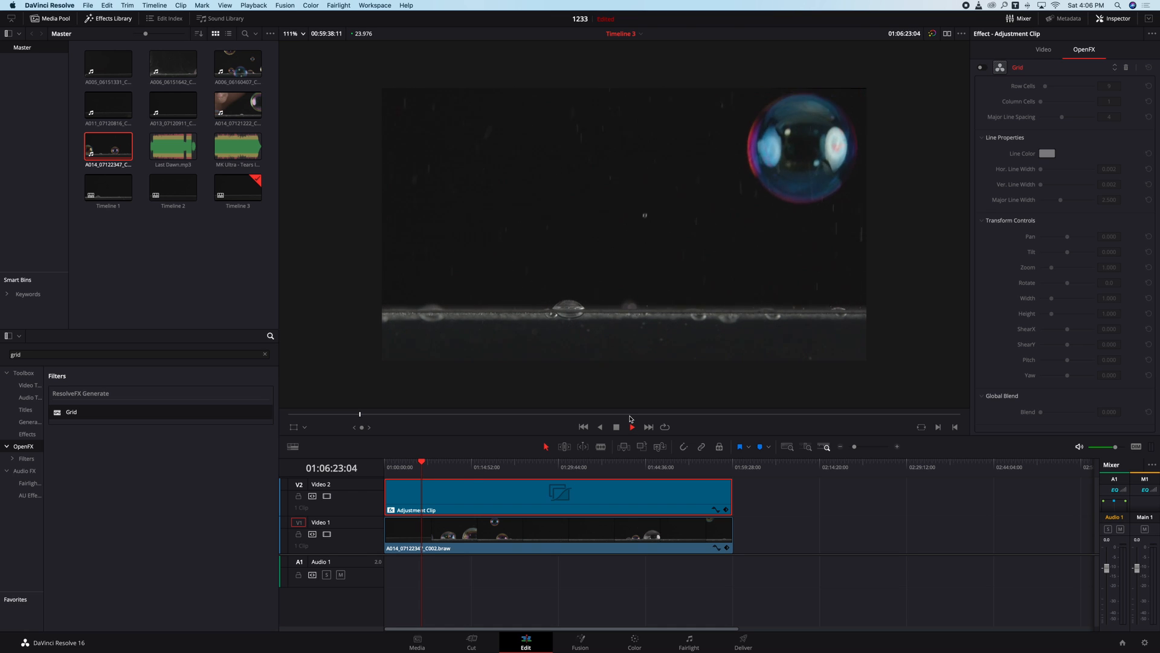
click(617, 428)
click(326, 495)
Step: Open the clip on the Color page, hide the clip thumbnails and enlarge the viewer image to 138%
click(658, 642)
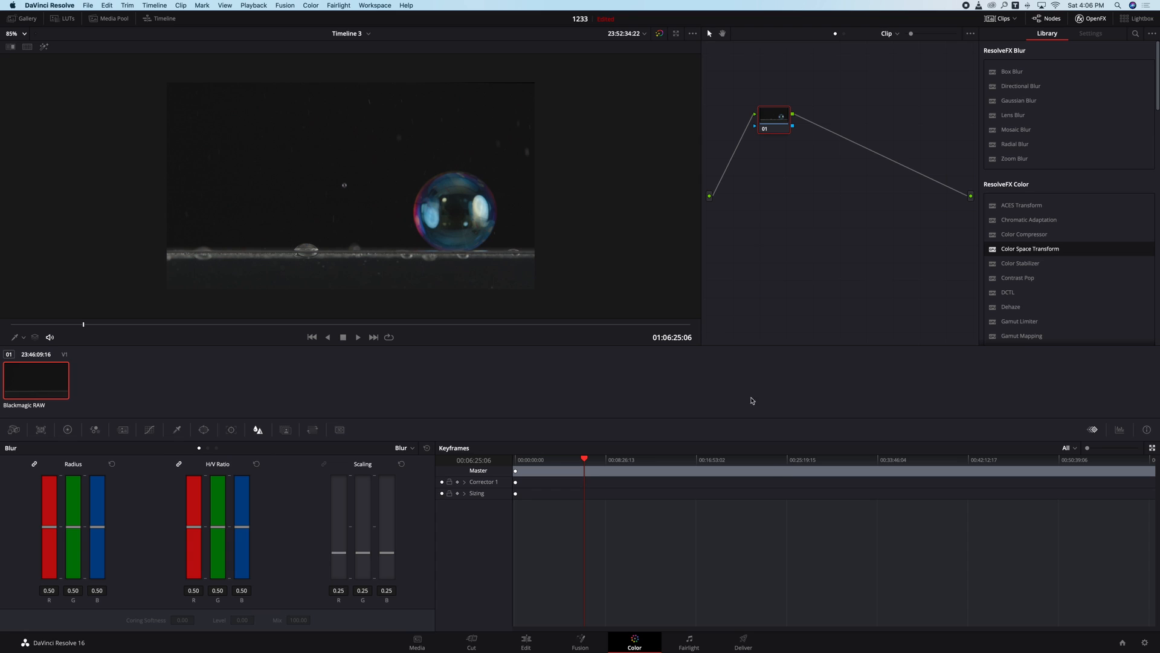
click(994, 18)
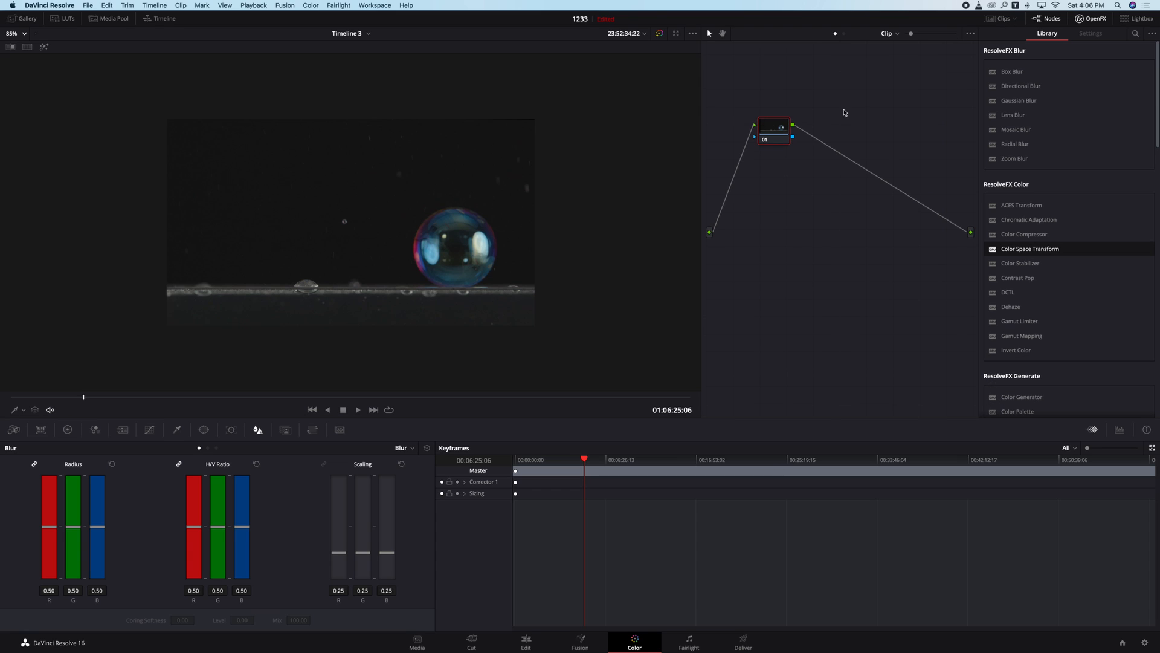
click(24, 34)
click(18, 56)
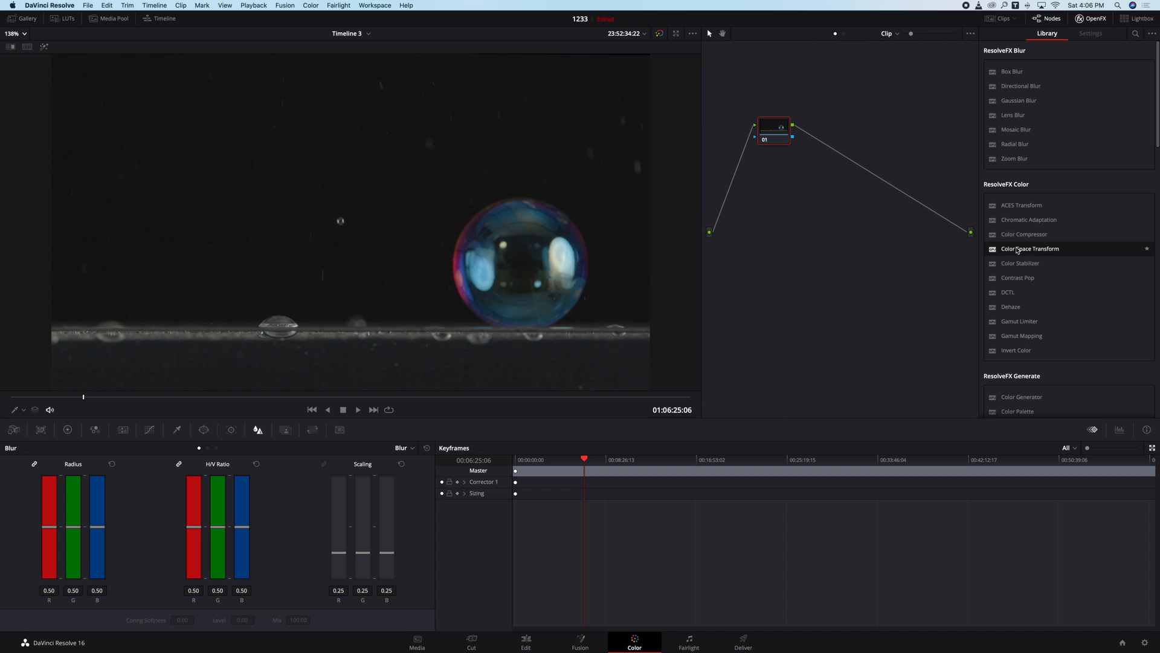
Step: Show the video scopes, reset the parade view and expand them into a floating four-scope window beside the viewer
click(1120, 429)
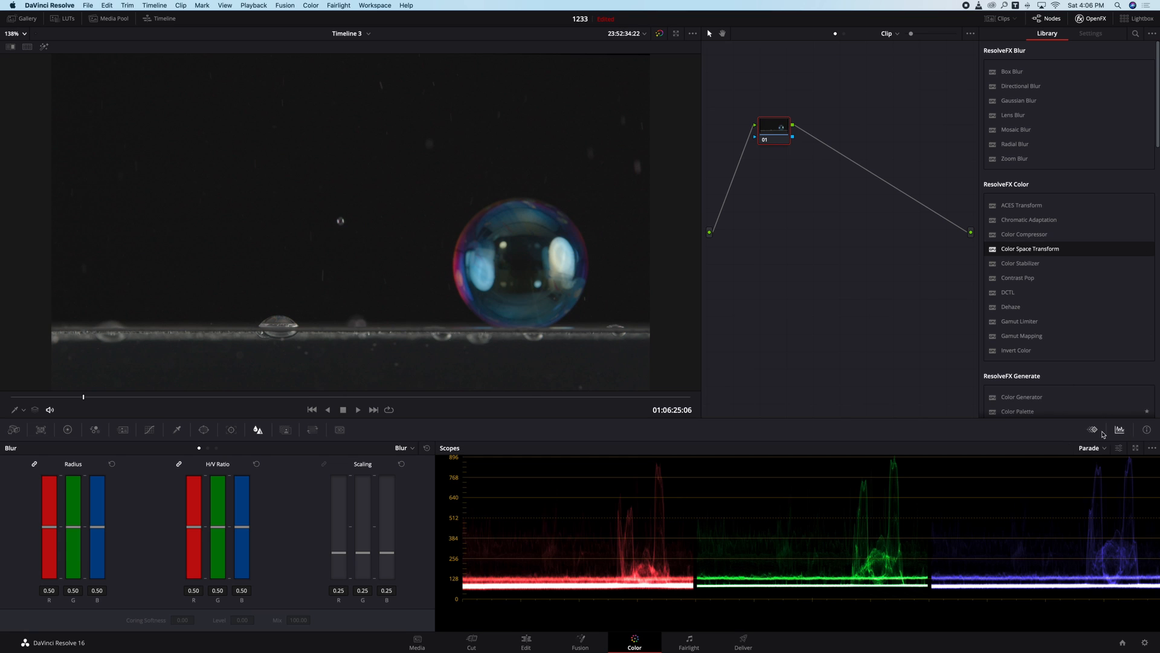
click(1119, 448)
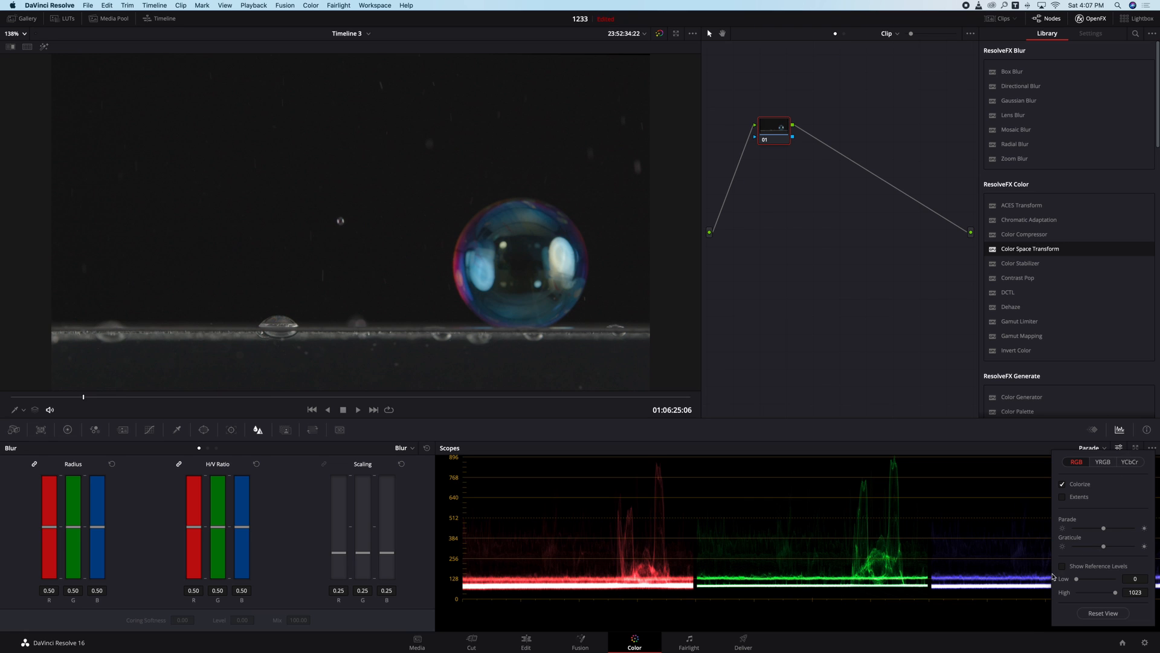
click(1105, 613)
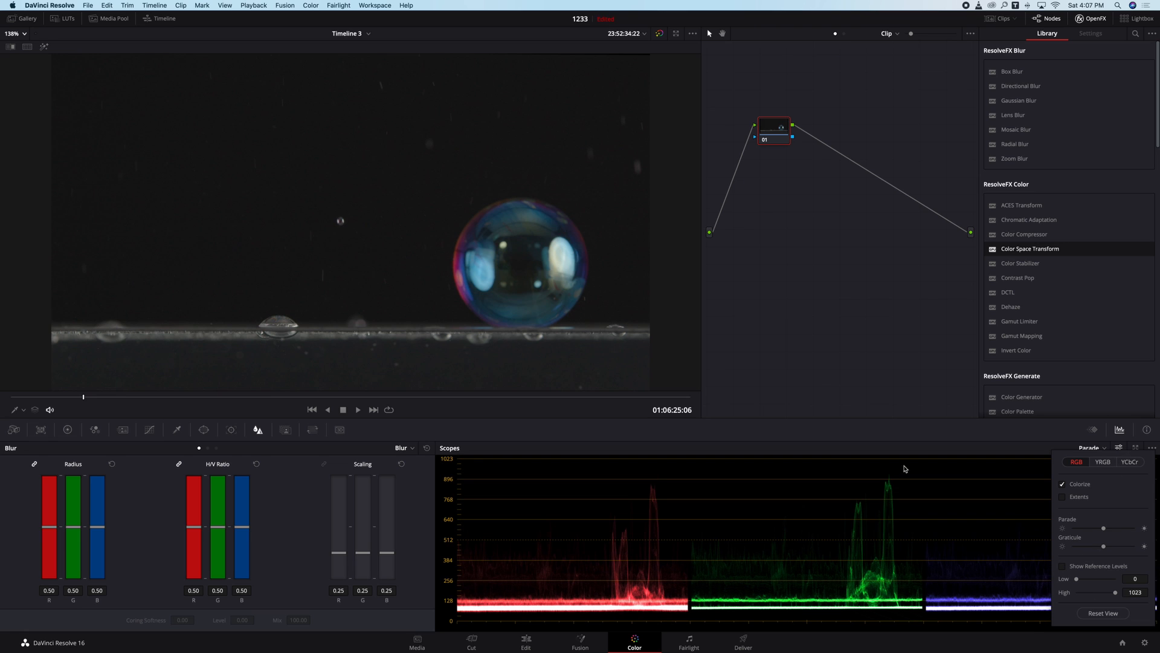
click(1003, 431)
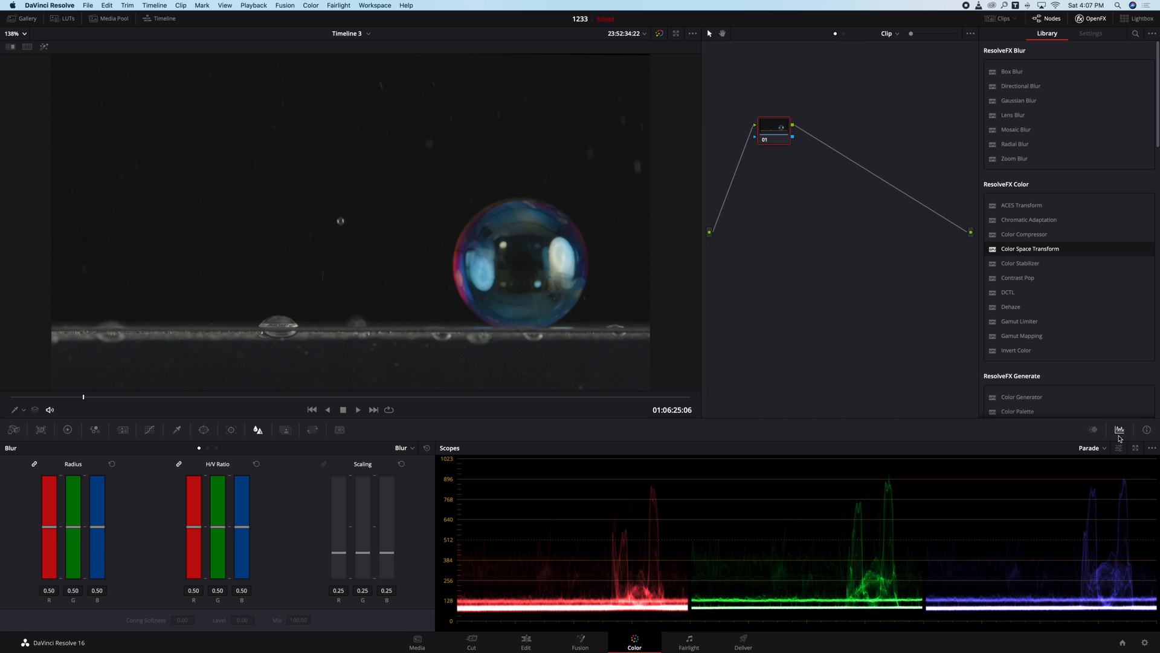
click(1135, 447)
drag(886, 364, 908, 386)
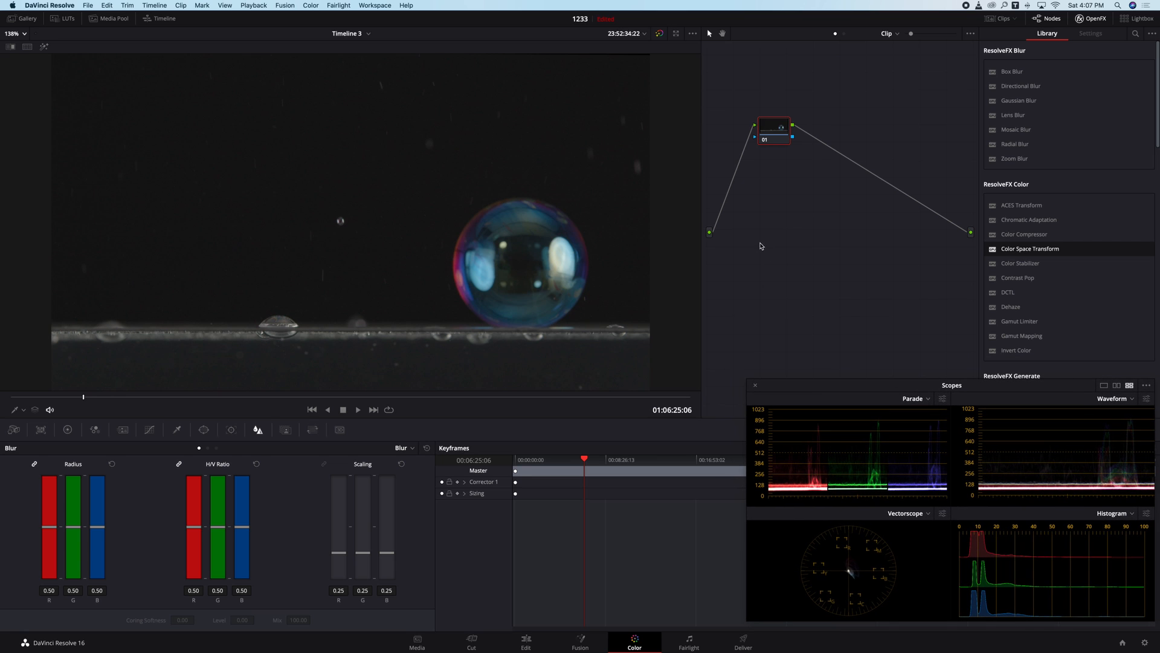
Step: Set the clip's Camera Raw decoding to use Clip, with gamma Blackmagic Design Film
click(13, 430)
click(108, 481)
click(95, 527)
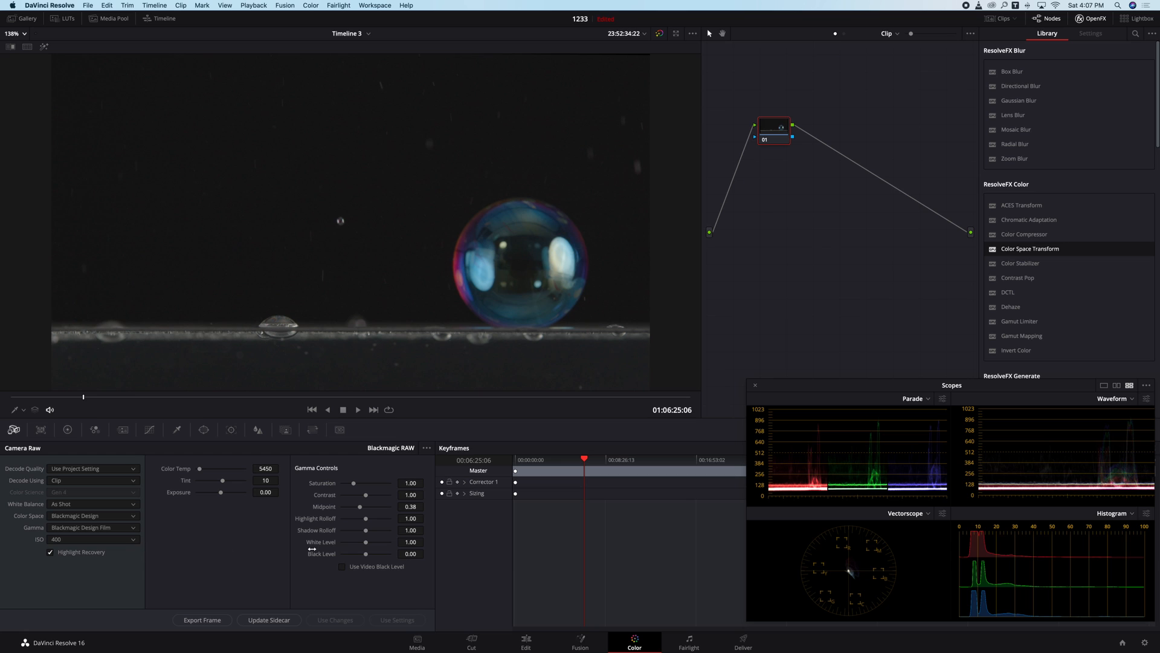
Step: Apply Color Space Transform to node 01, with Blackmagic Design Pocket 4K Film Gen 4 as input color space and a matching Film Gen 4 input gamma
drag(766, 136, 739, 144)
drag(1025, 249, 758, 138)
click(1063, 83)
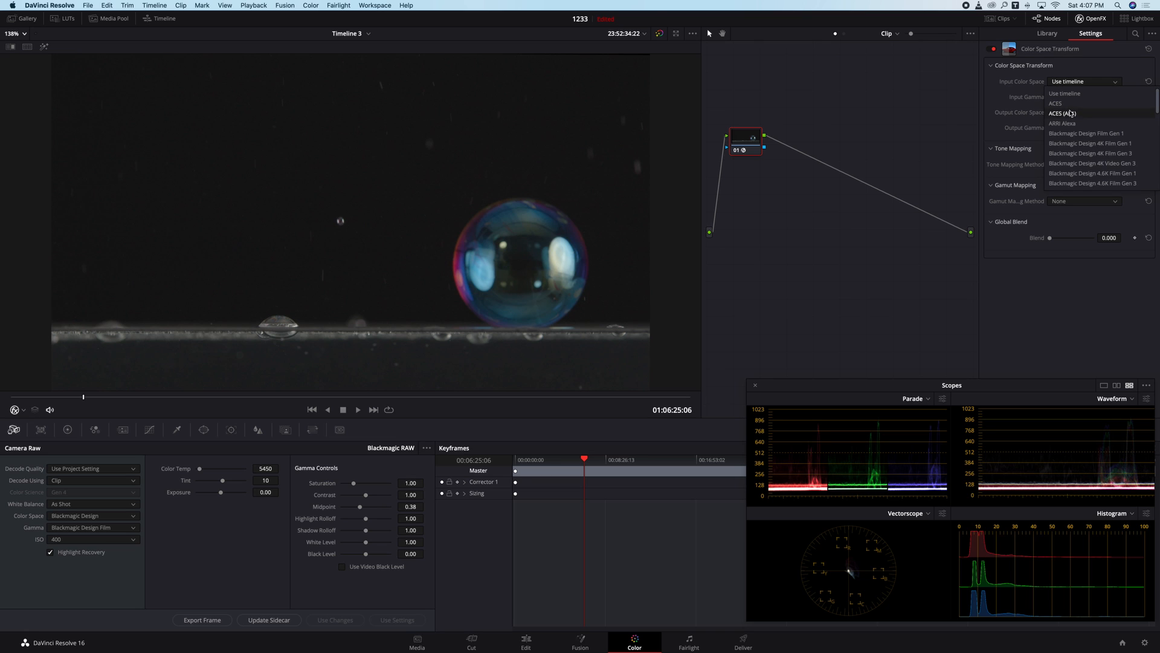
scroll(1089, 145, down, 3)
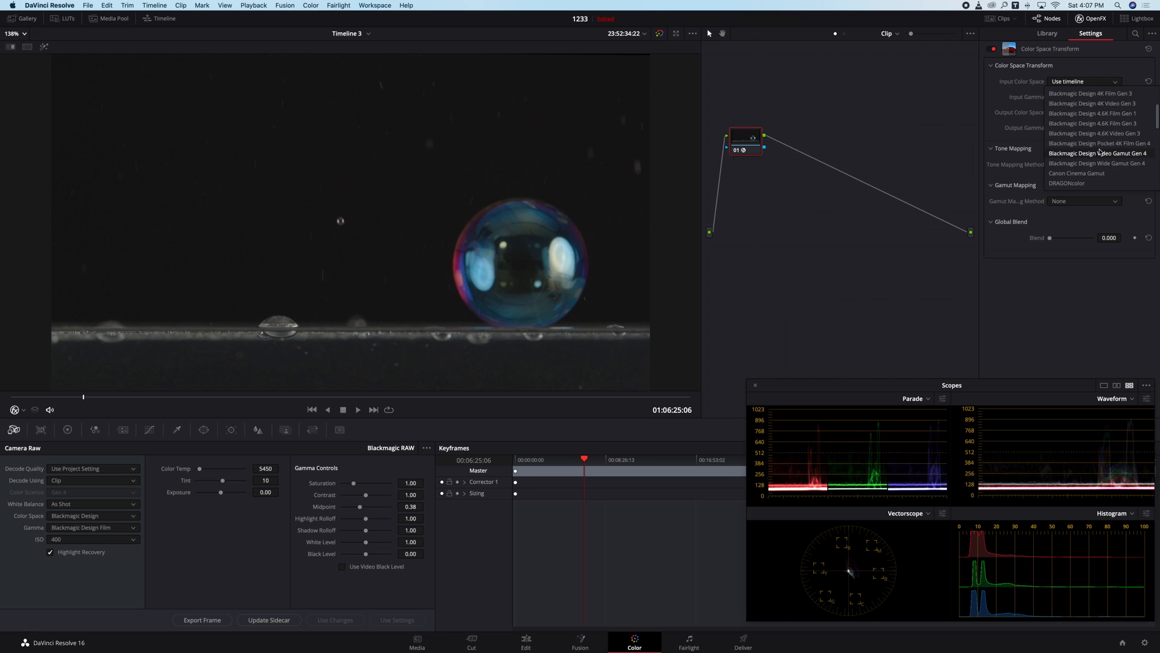
click(1102, 147)
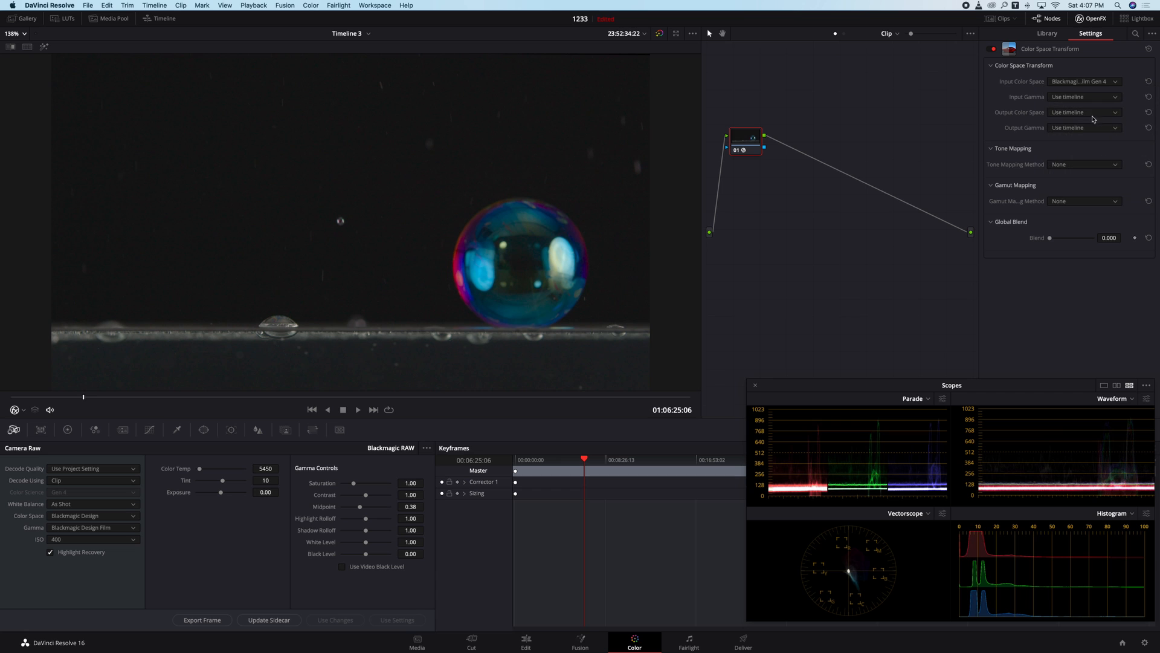
click(1076, 97)
scroll(1099, 179, down, 3)
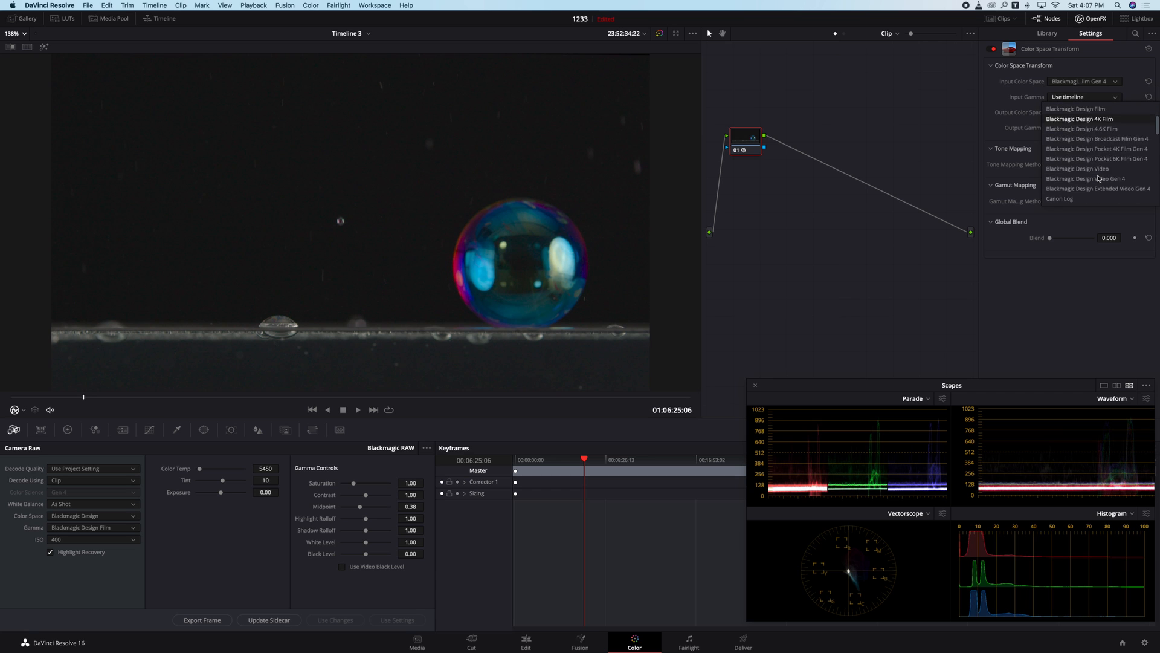
click(1098, 109)
Step: Set the Color Space Transform's output color space to ARRI Alexa and its output gamma to ARRI LogC
click(1088, 113)
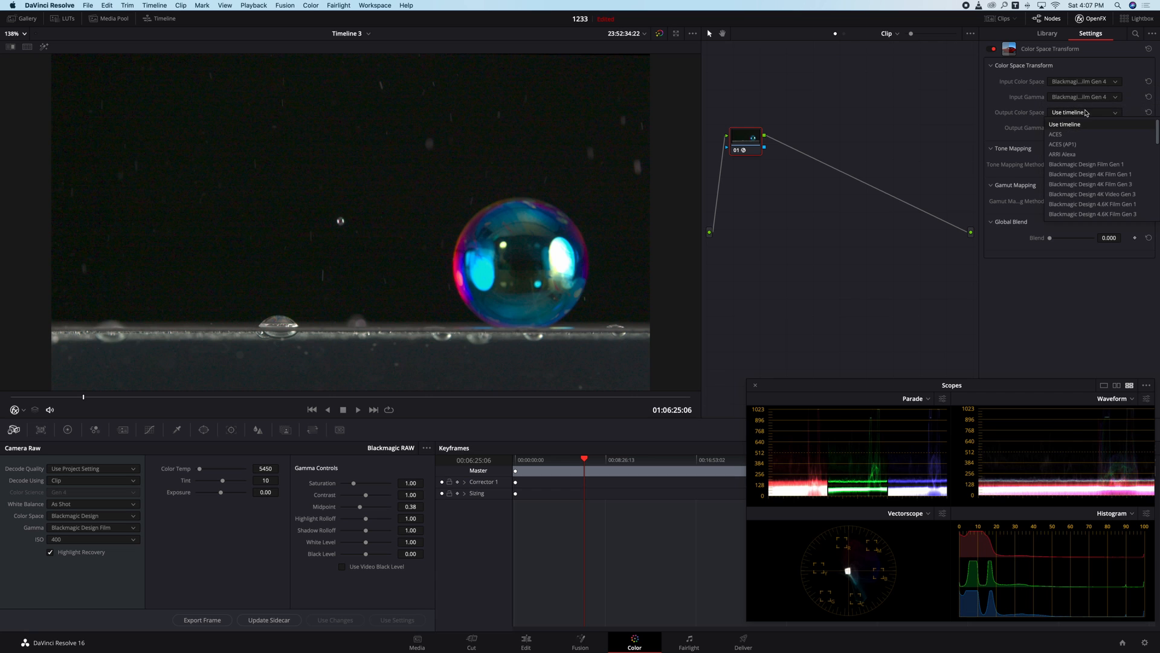
click(1087, 128)
click(1087, 129)
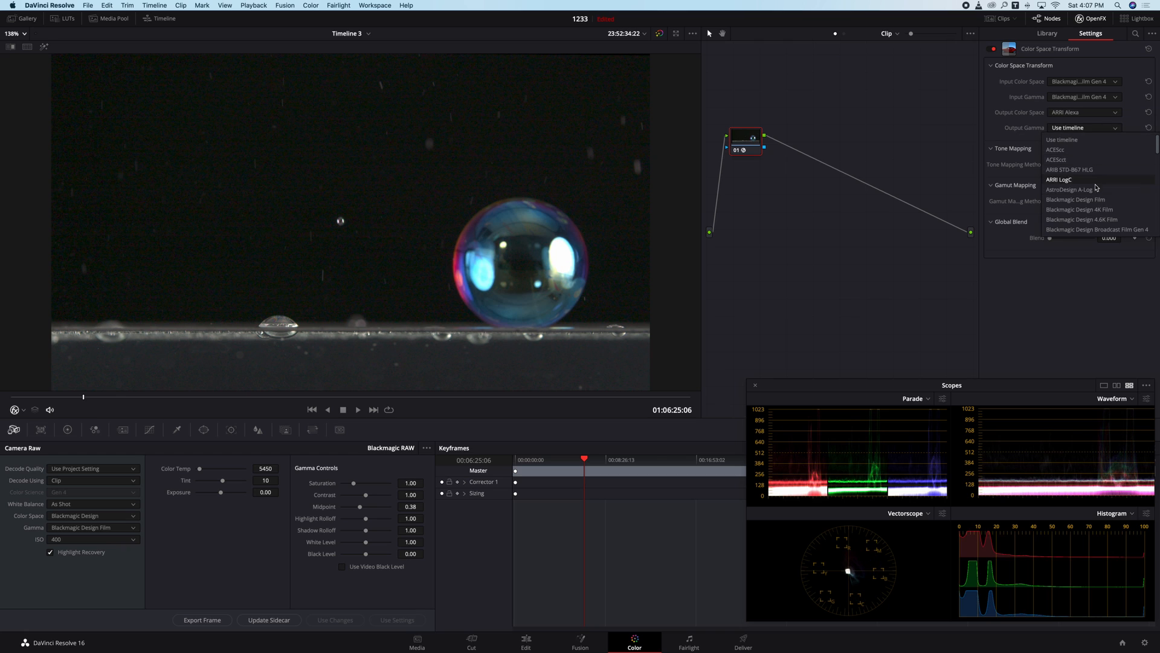
click(1093, 180)
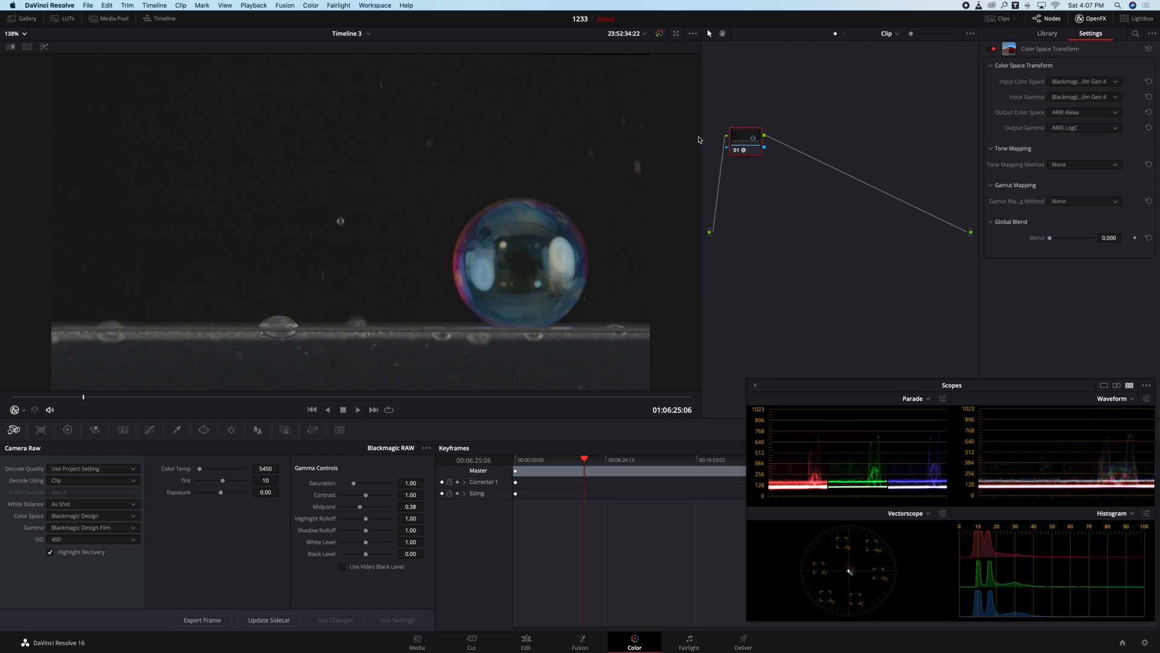
Step: Return to the Edit page and set the bubble clip's Y position to 1.000
click(526, 642)
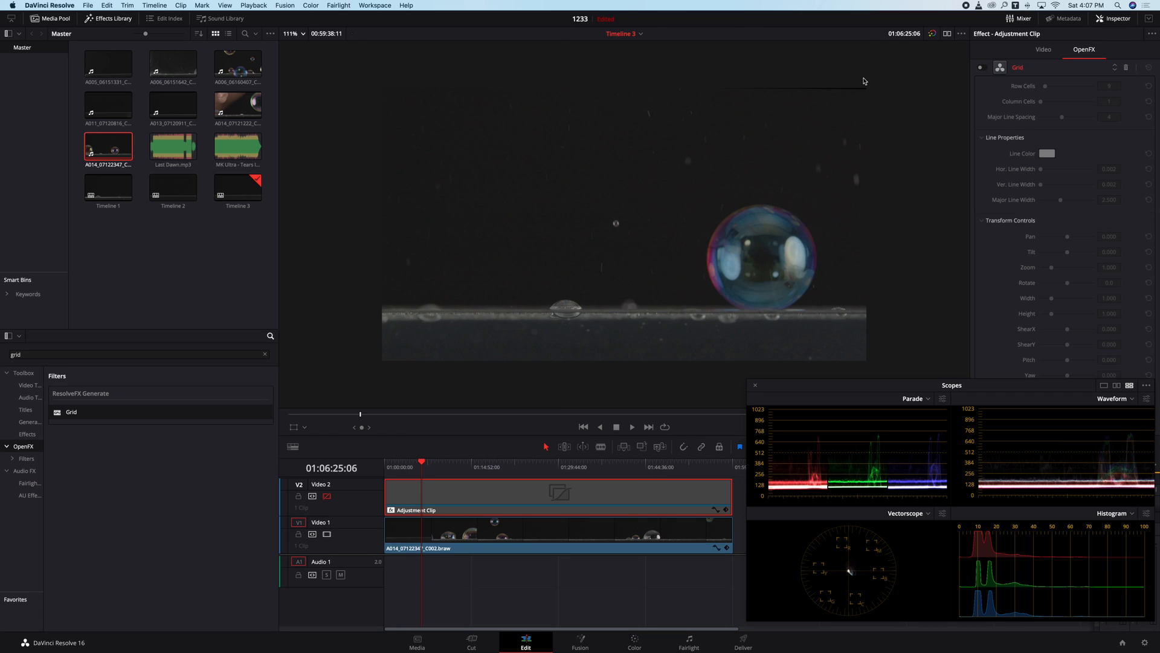
click(543, 526)
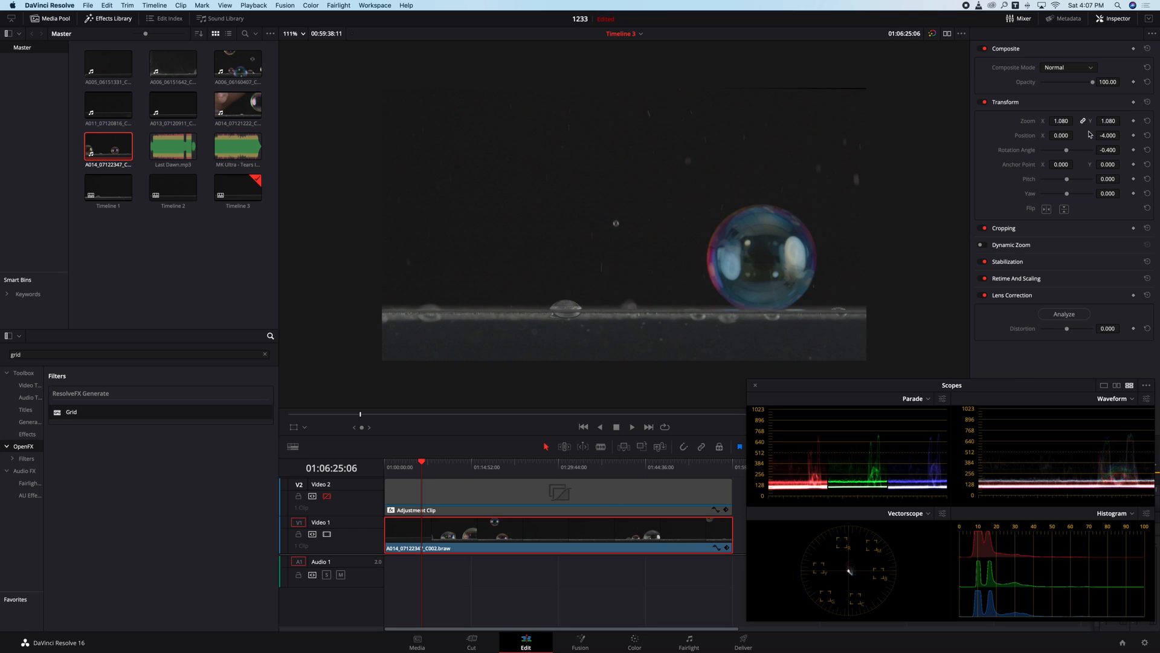
drag(1108, 135, 1123, 135)
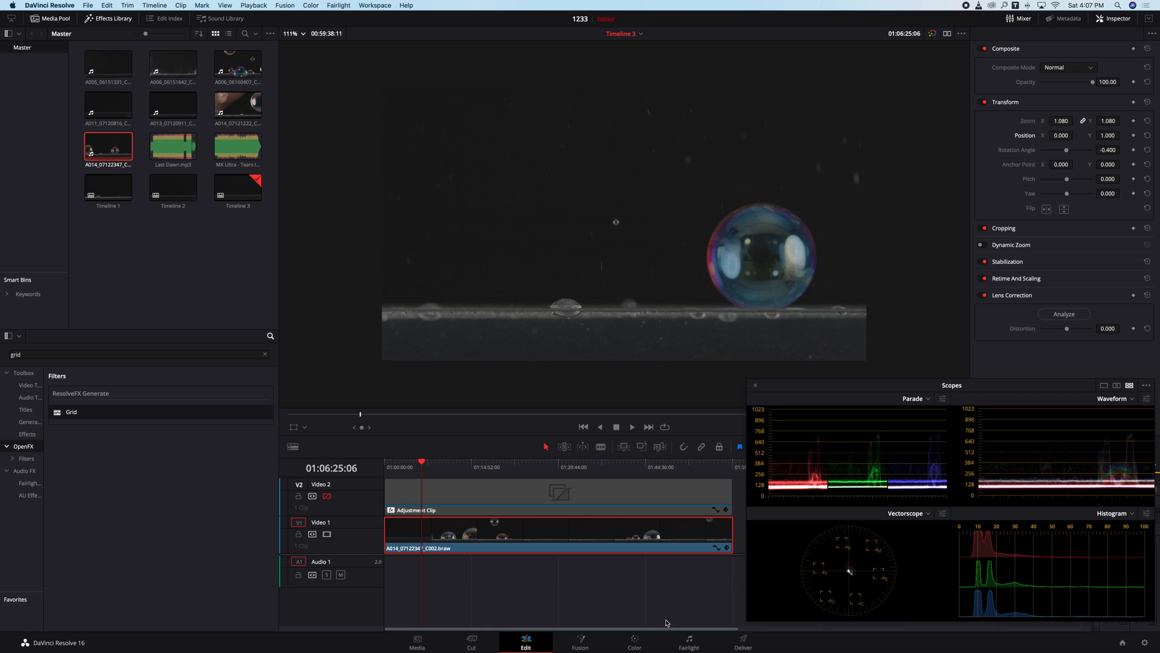
Step: Go back to the Color page and label node 01 as CST
click(635, 641)
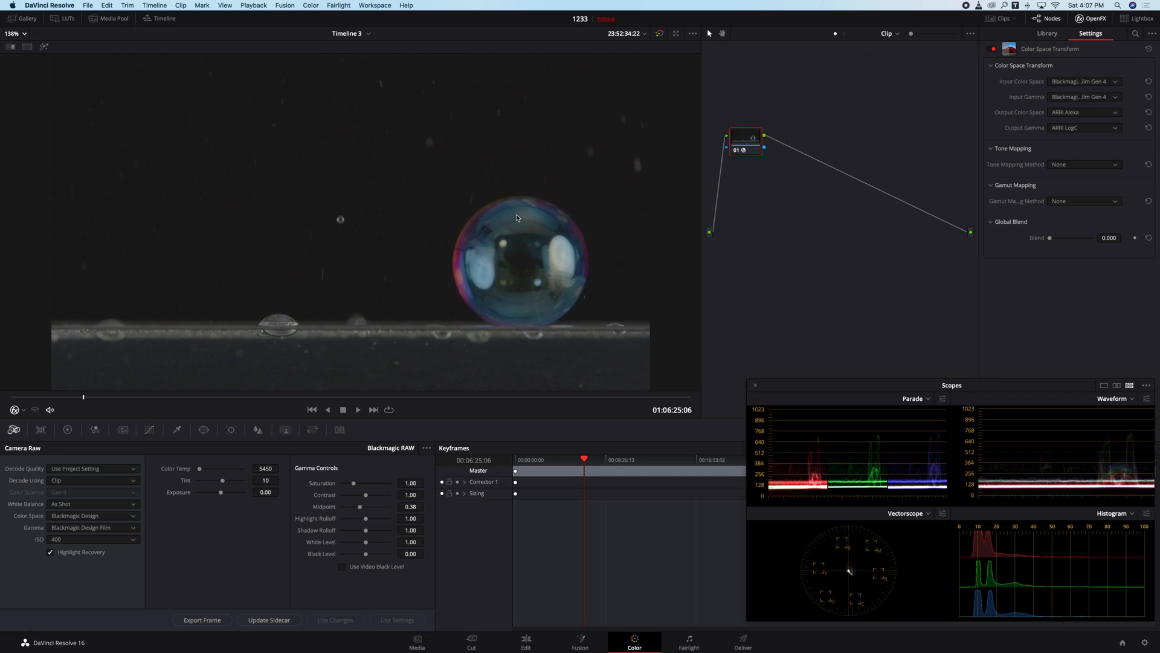
right_click(747, 139)
click(767, 158)
Step: Add a serial node after the CST node and label it NR
right_click(744, 137)
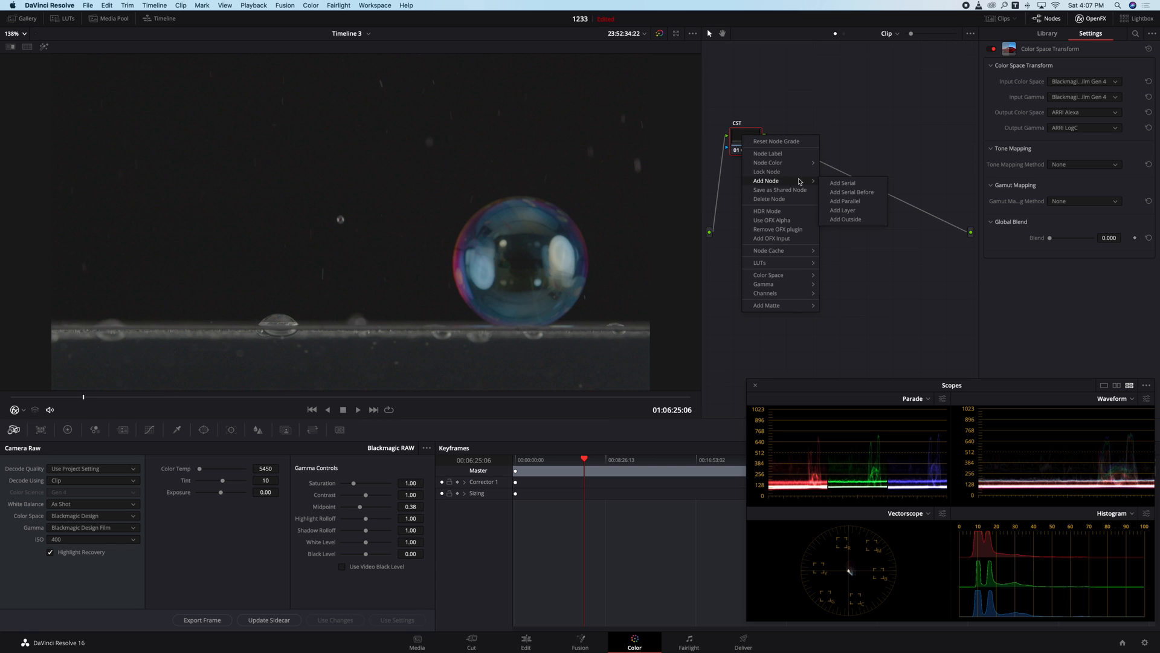
click(842, 182)
right_click(789, 137)
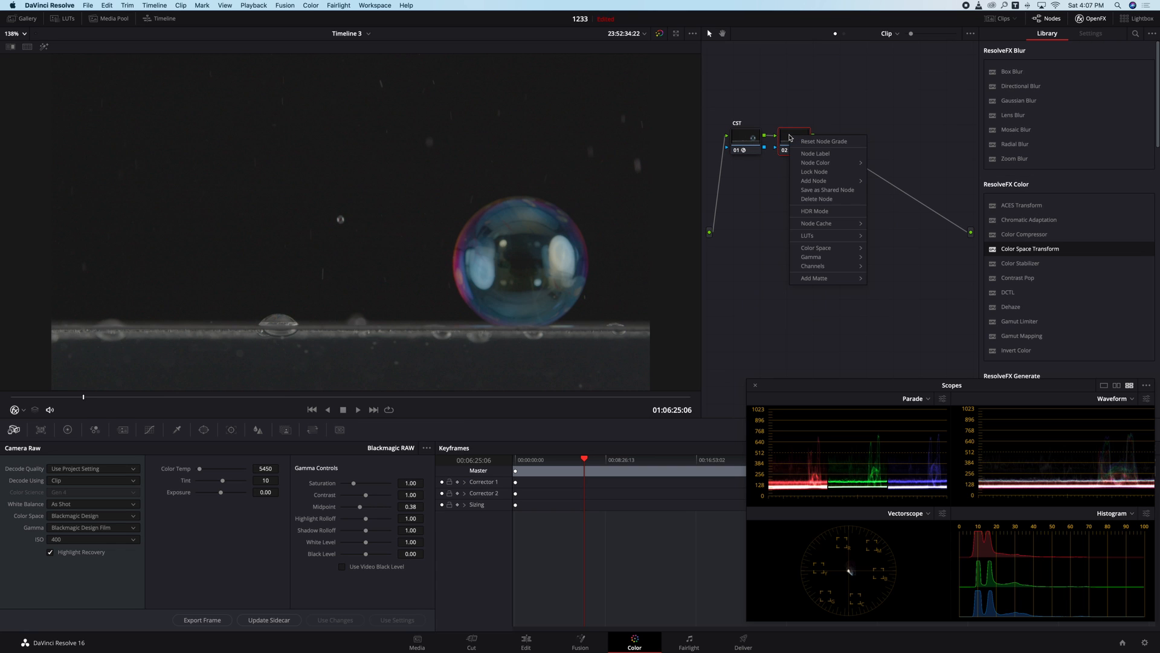
click(810, 153)
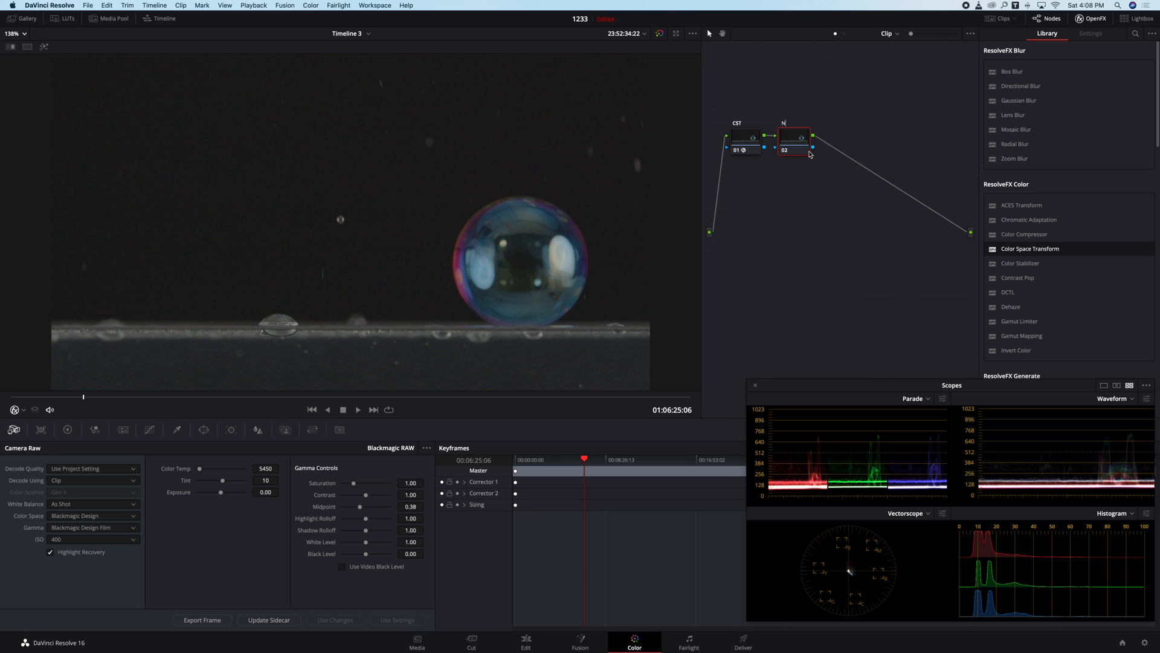
Step: Add a serial node after the NR node and label it CONT/SAT
right_click(796, 137)
mouse_move(834, 181)
click(903, 182)
right_click(844, 137)
click(876, 155)
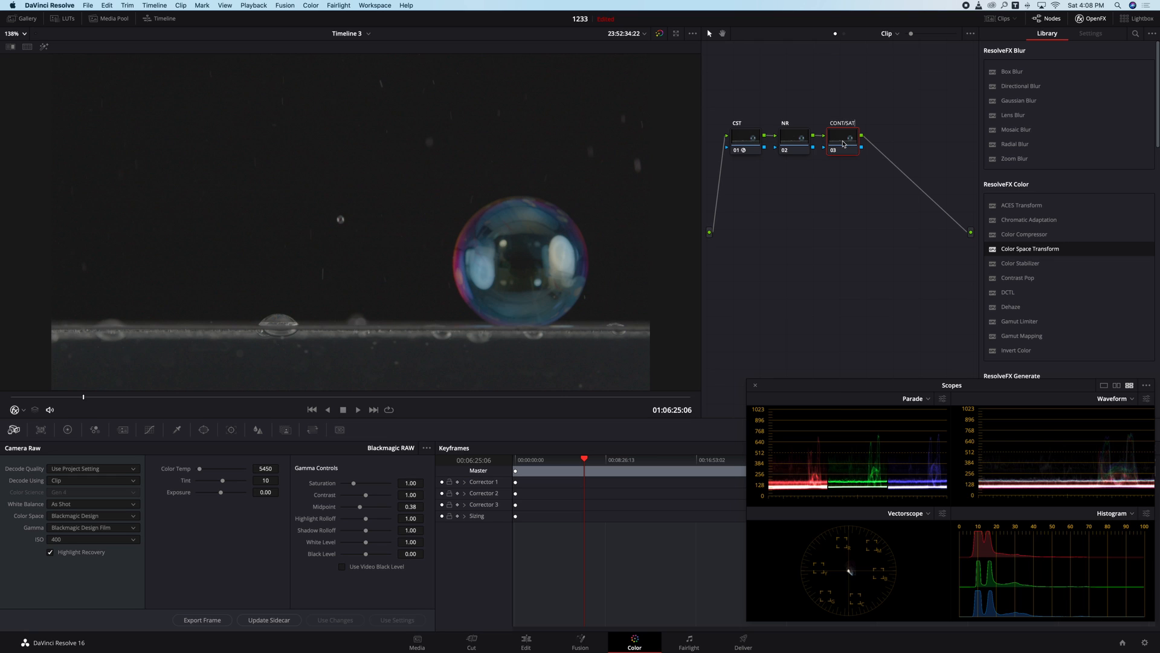
Step: Add a serial node after the CONT/SAT node and label it CURVES
right_click(851, 142)
mouse_move(892, 187)
click(954, 189)
right_click(899, 142)
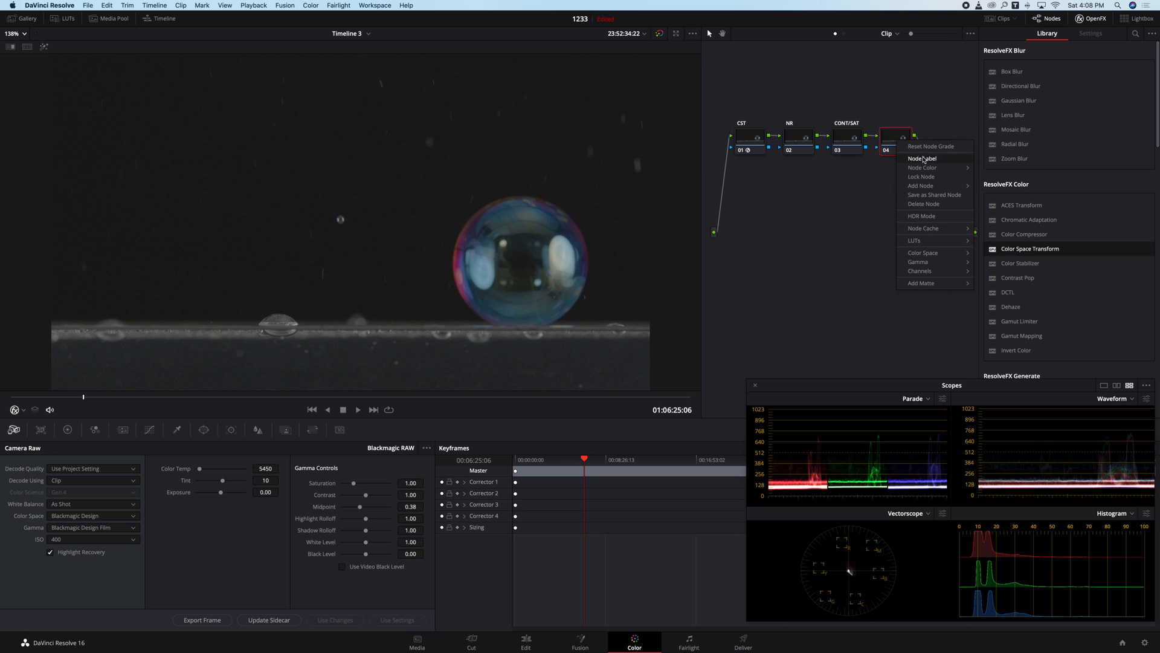
click(896, 142)
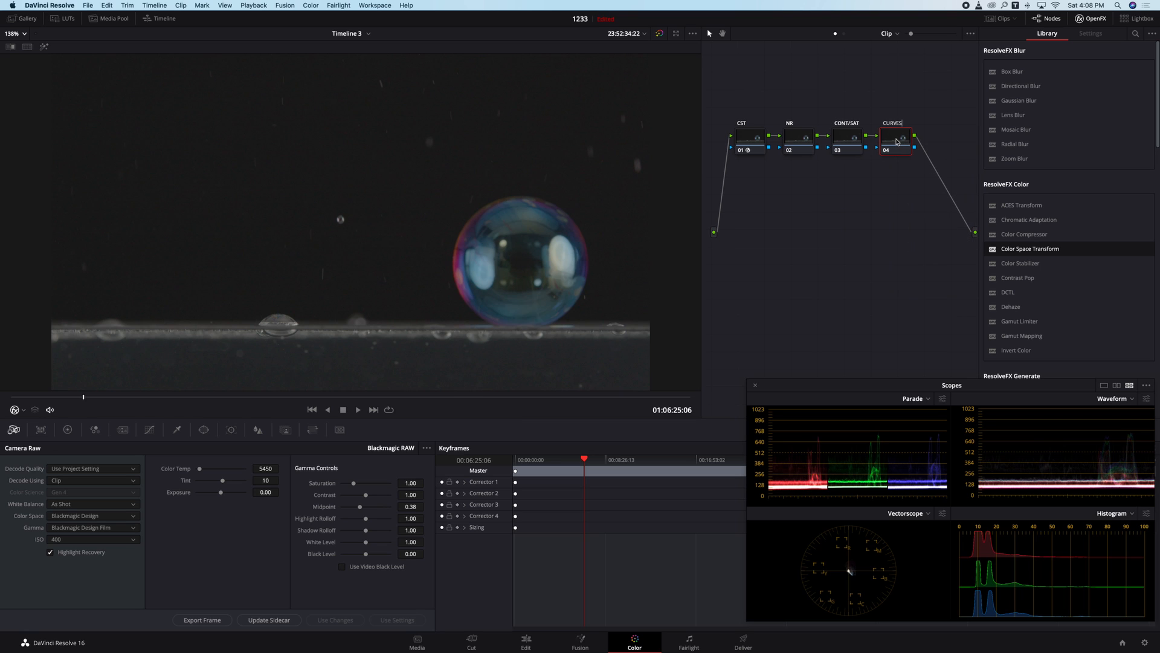
Step: Add a serial node after the CURVES node and label it SHARP
right_click(897, 141)
mouse_move(922, 168)
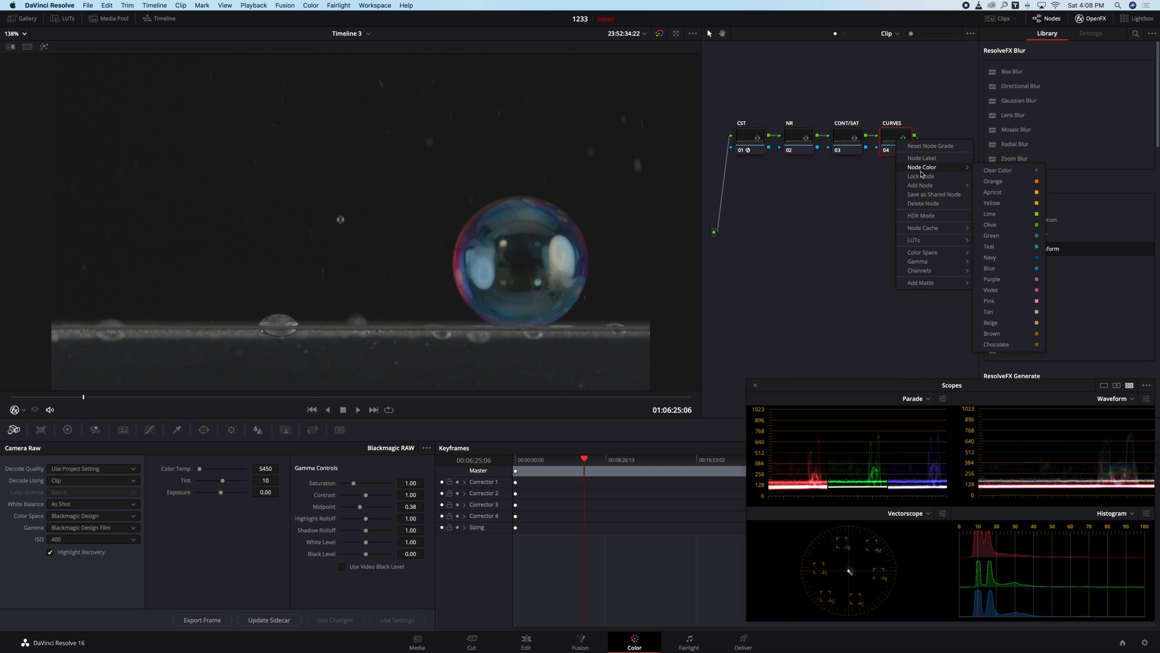
click(997, 185)
right_click(953, 141)
click(978, 159)
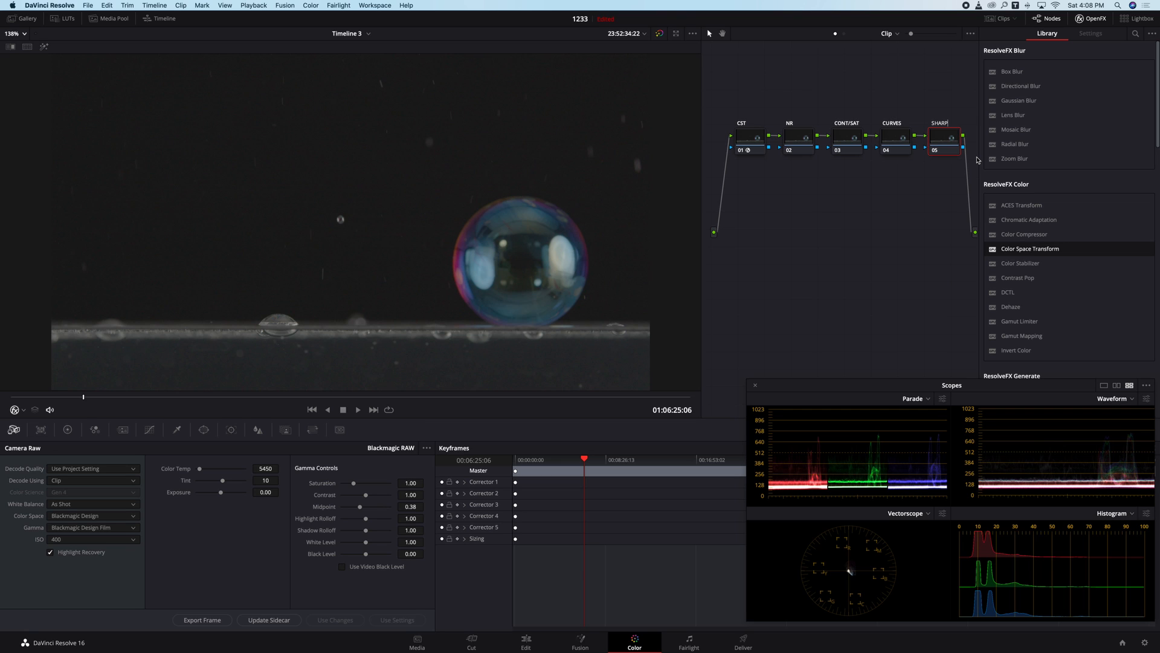
click(946, 188)
Step: Go through the CST and NR nodes and make the CONT/SAT node the active one
click(751, 147)
click(797, 140)
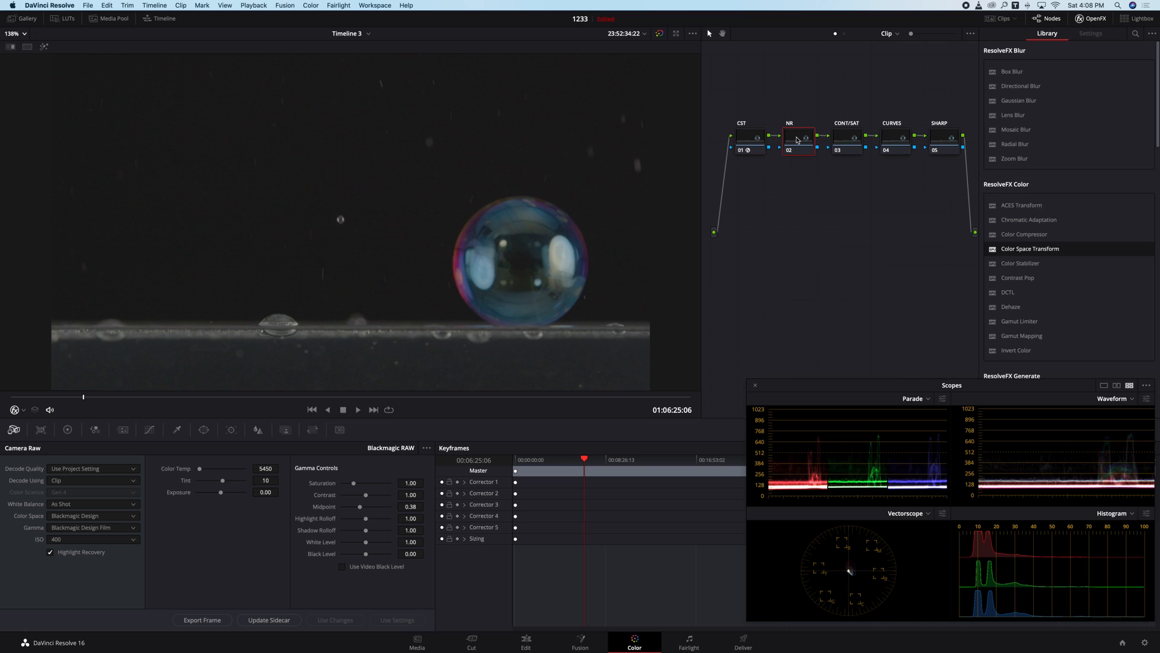
click(854, 138)
Step: Try Use Video Black Level in the Camera Raw settings and turn it off again
click(342, 566)
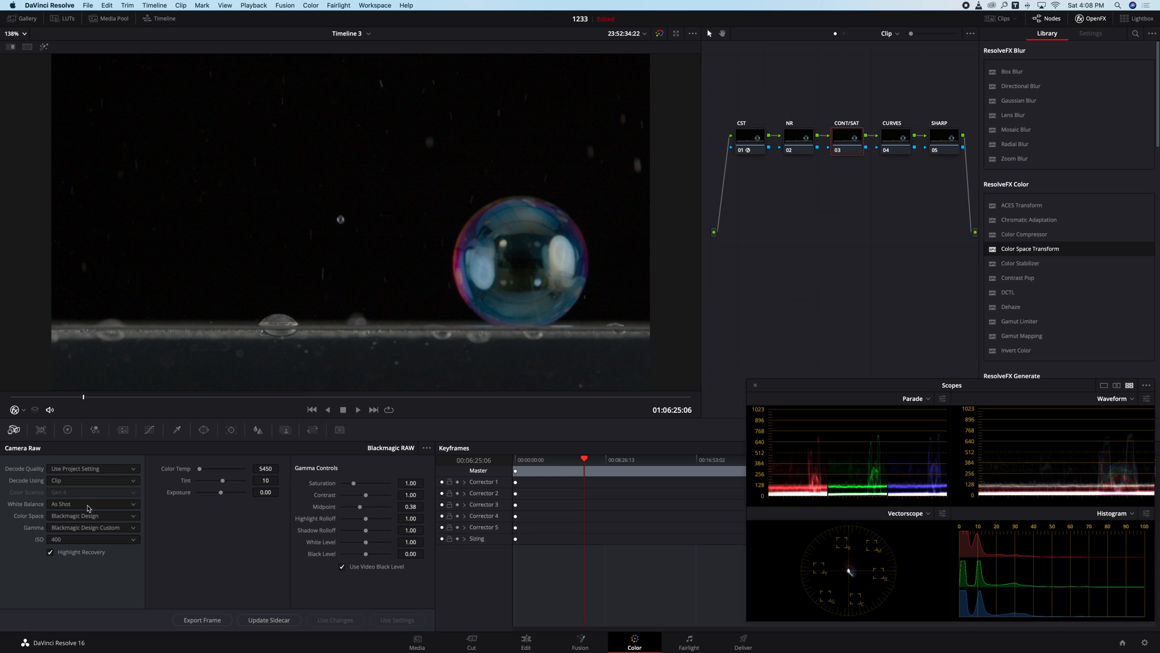
click(342, 567)
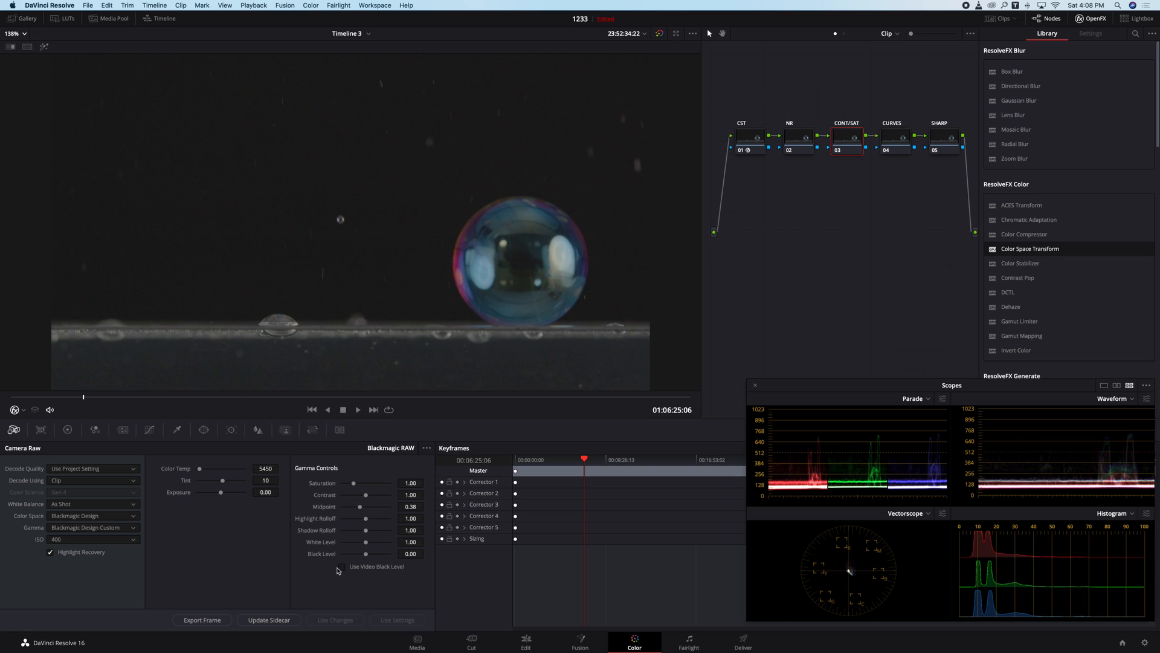
Step: Raise the contrast of the CONT/SAT node to about 1.4 in the primary color wheels
click(66, 432)
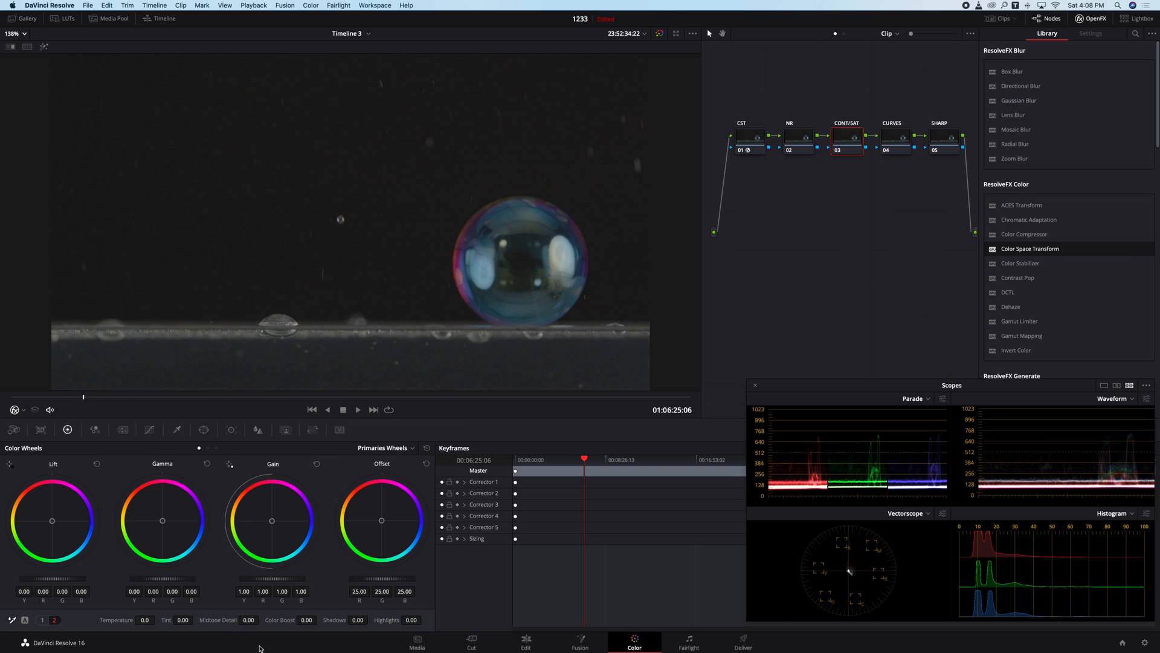
click(42, 620)
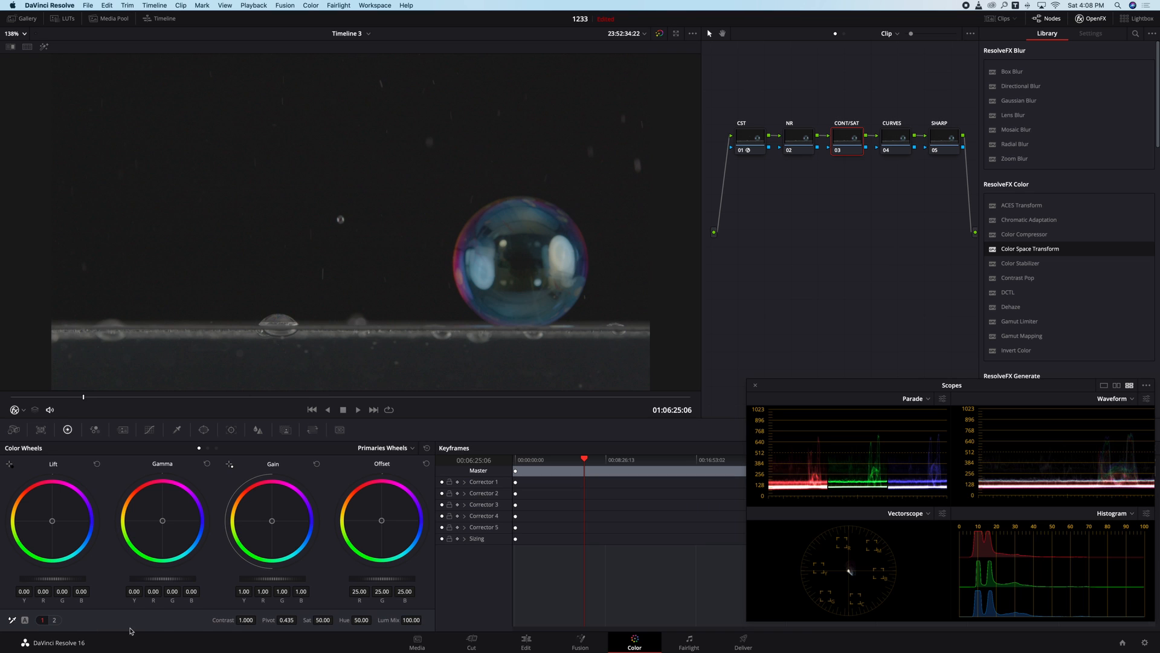
drag(259, 620, 258, 619)
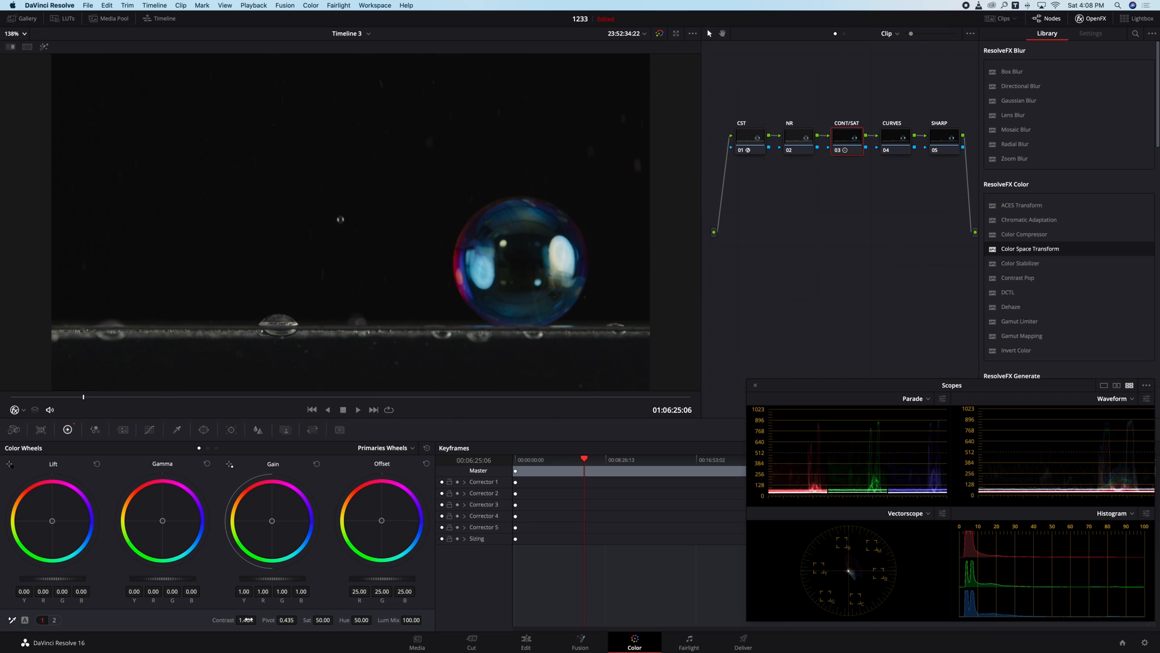
Step: Reset the CONT/SAT node's contrast to its default and enable Use Video Black Level in the clip's Camera Raw settings
double_click(223, 620)
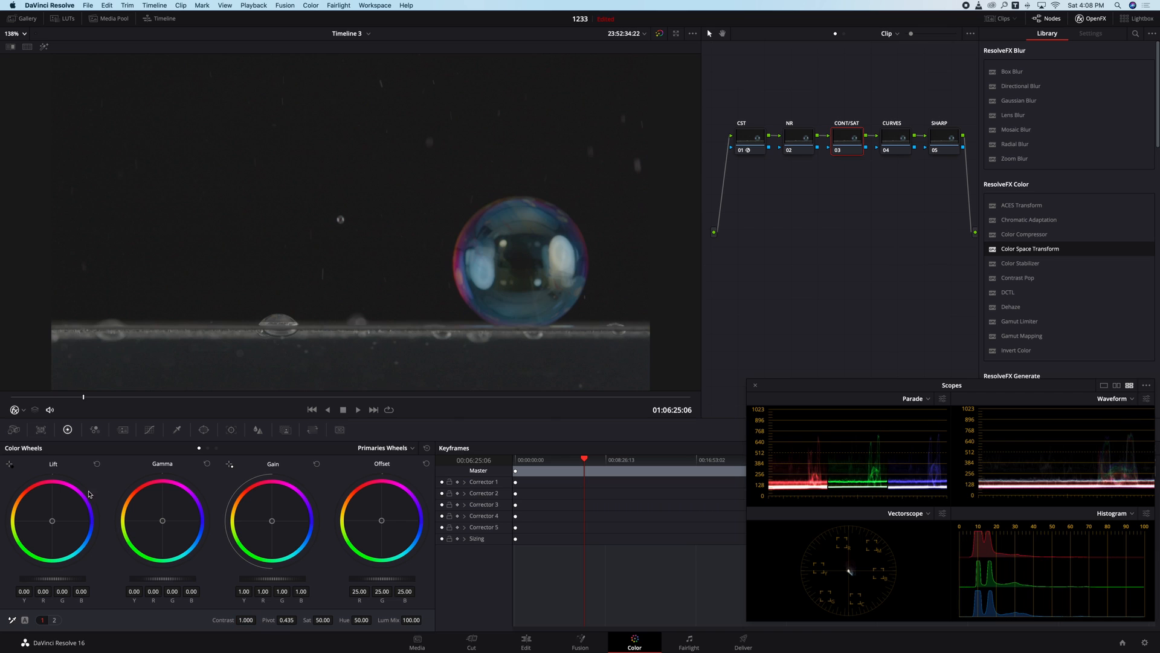
click(14, 429)
click(342, 566)
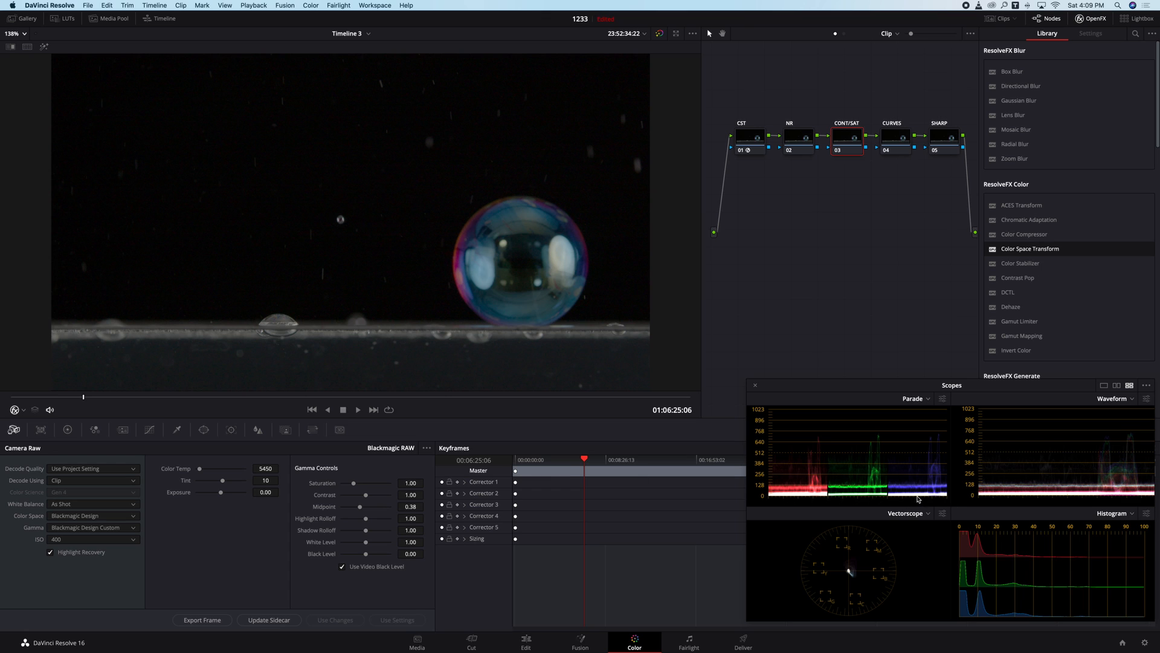
scroll(583, 274, down, 1)
scroll(583, 275, up, 2)
scroll(583, 274, down, 3)
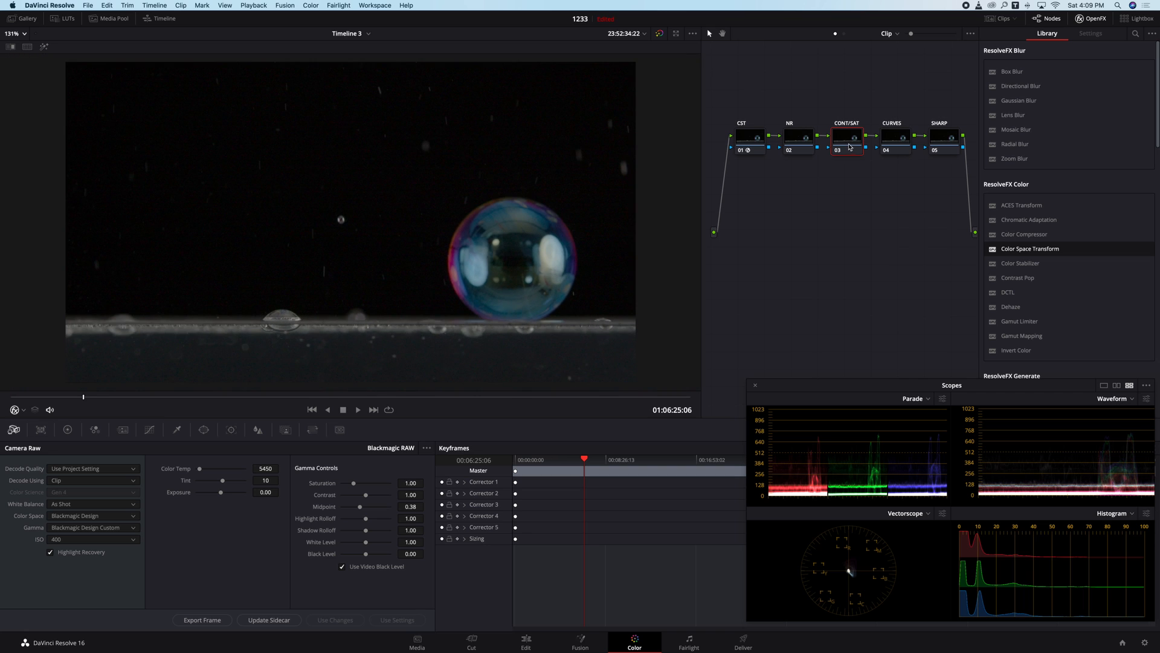
Step: Raise the CONT/SAT node's saturation to 61.20 in the primary color wheels and play part of the clip to check it
click(72, 430)
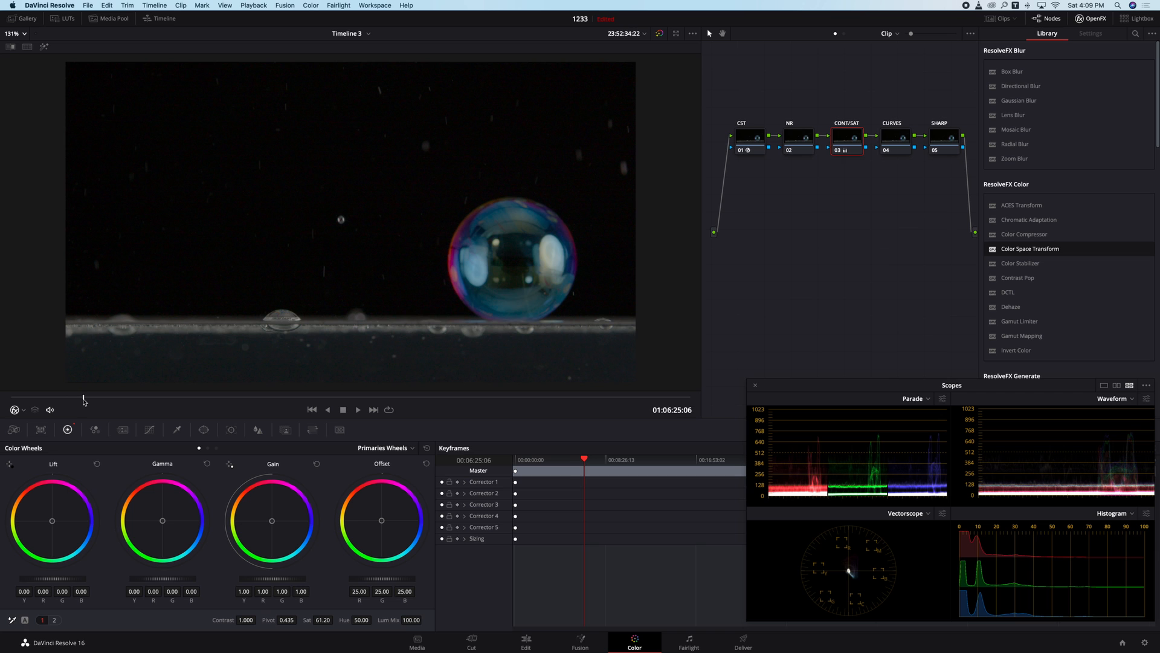
drag(85, 398, 87, 400)
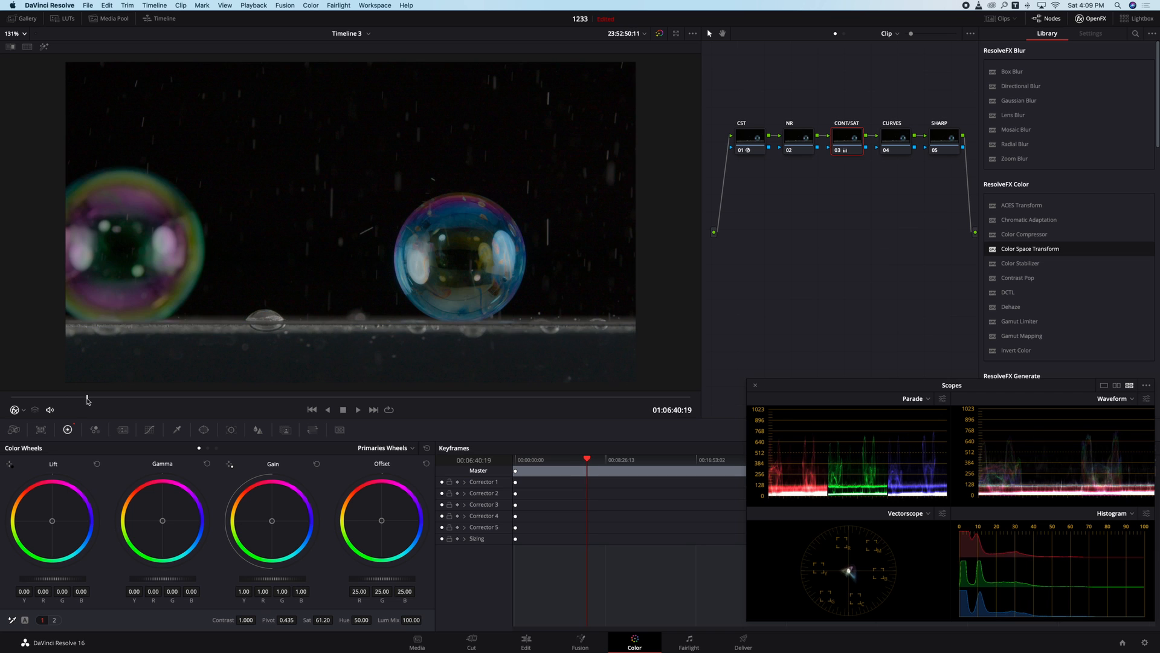
click(344, 410)
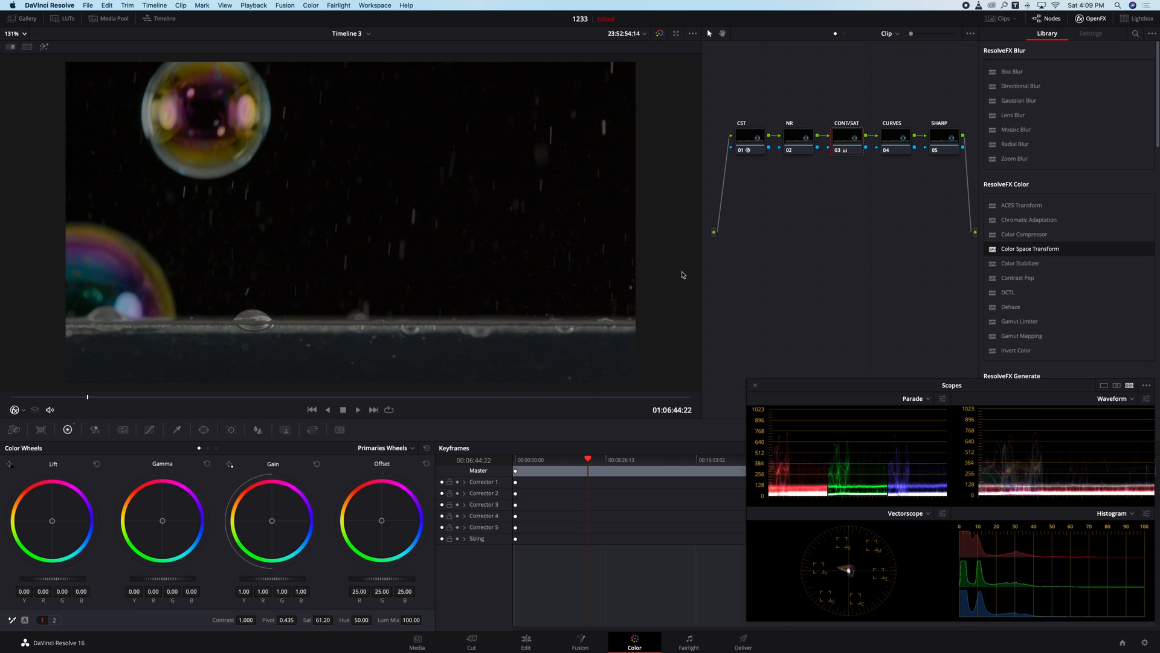
Step: On the CURVES node, add a point in the upper part of the custom curve and lift it slightly to brighten the highlights
click(897, 139)
click(149, 430)
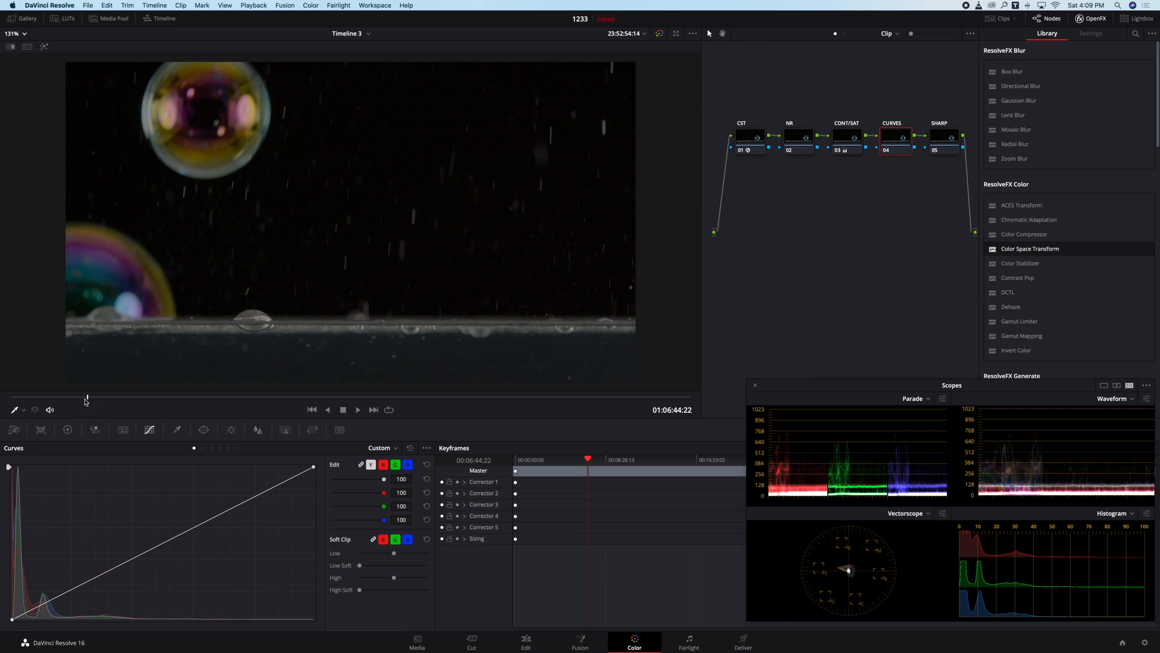
mouse_move(87, 399)
mouse_down()
mouse_move(104, 399)
mouse_move(86, 405)
mouse_up()
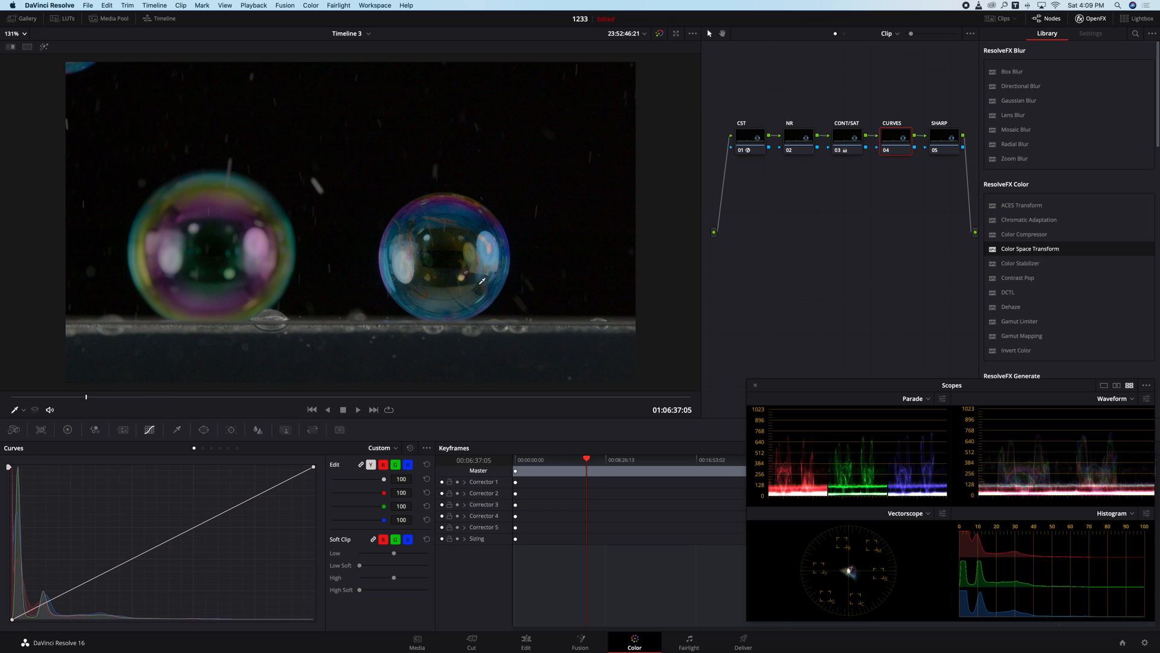
drag(250, 500, 240, 495)
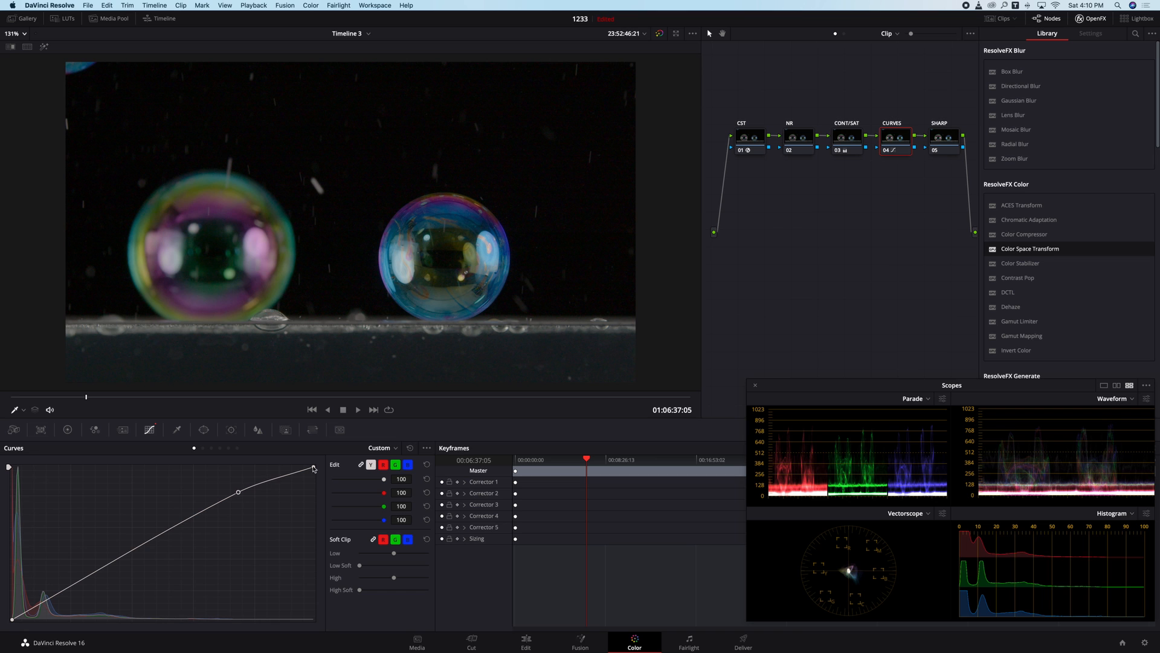
scroll(529, 289, up, 2)
scroll(558, 250, down, 4)
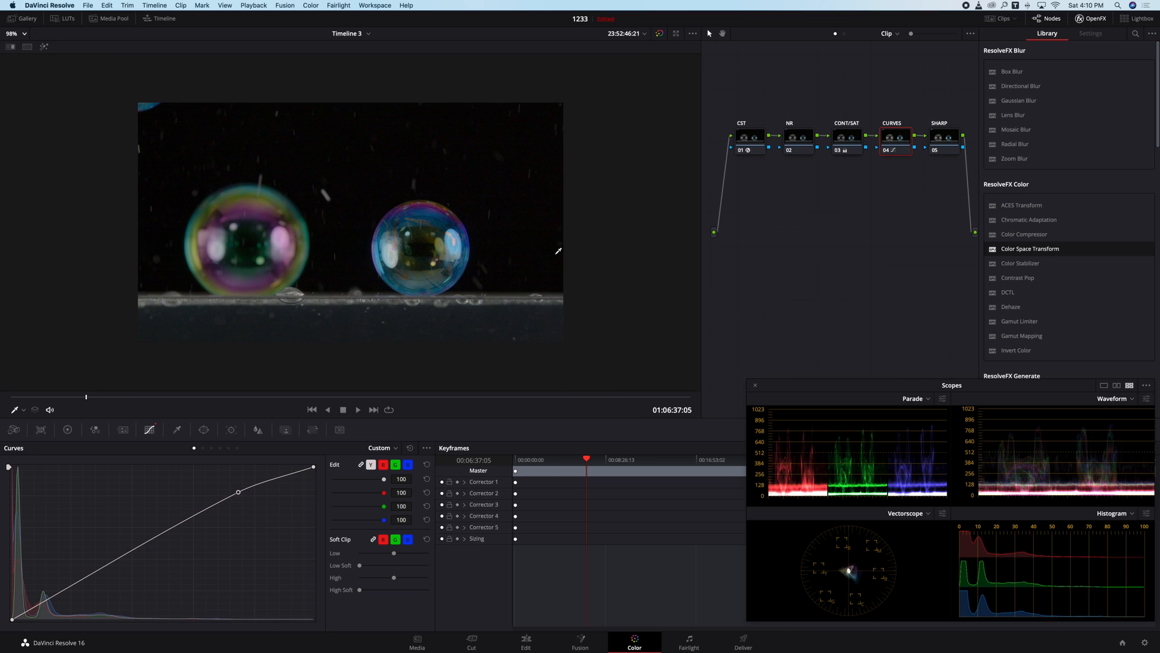
Step: On the NR node, set the spatial noise reduction luma threshold to 12.6, unlinked from chroma, judging the grain in the dark background
click(799, 139)
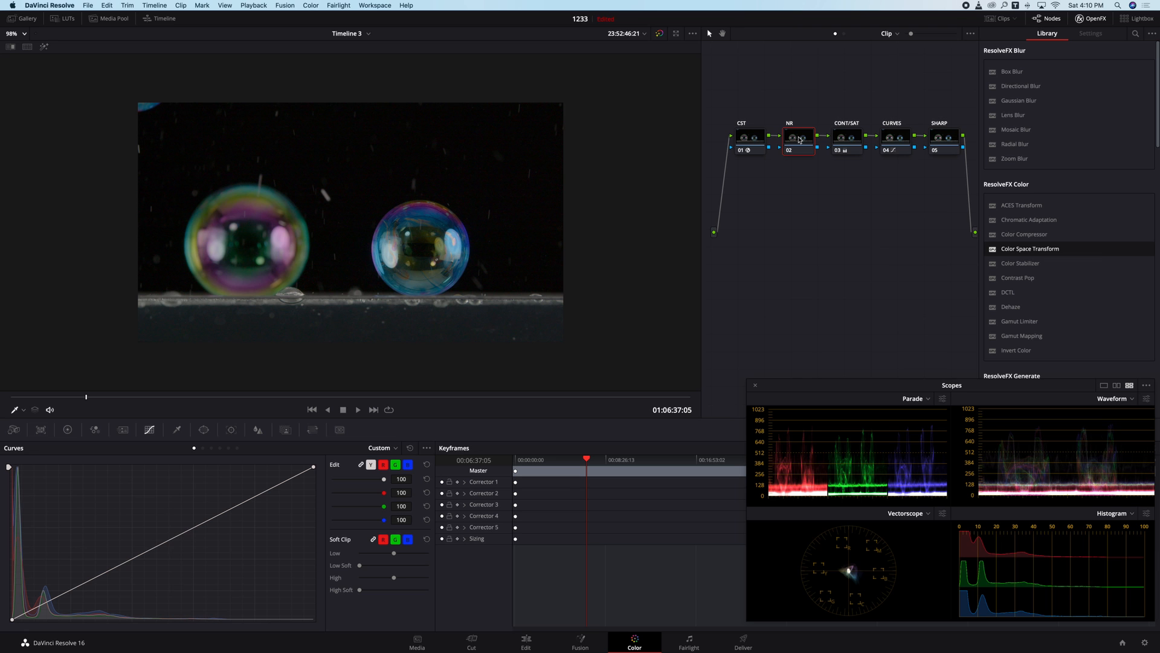
scroll(495, 154, up, 8)
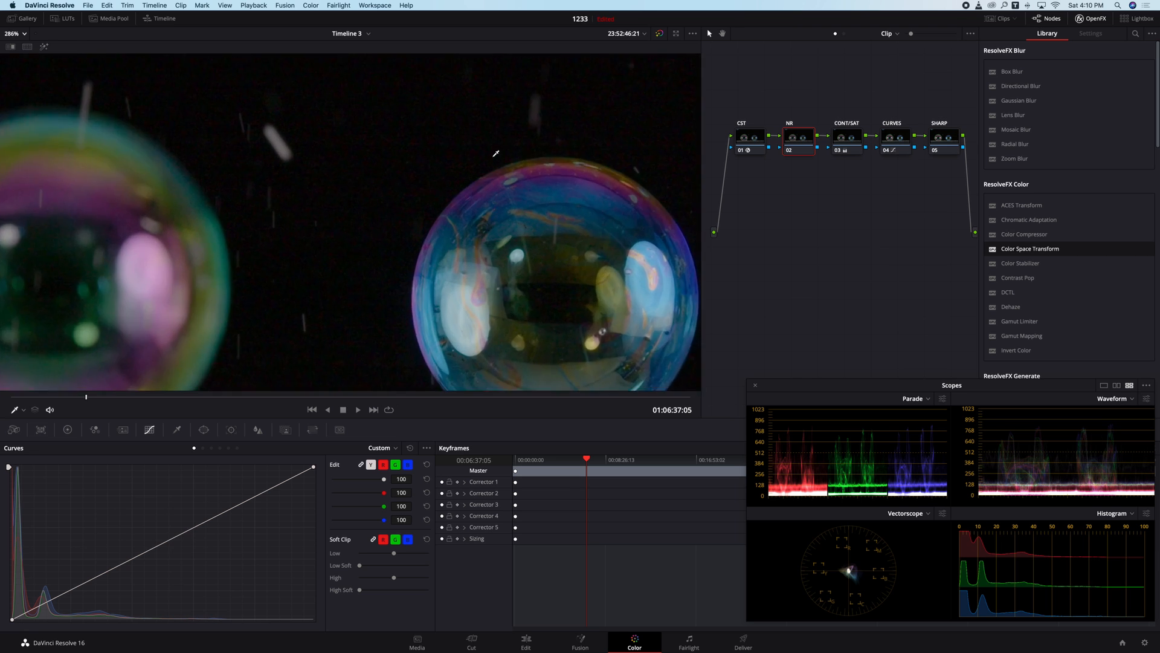
scroll(495, 153, up, 8)
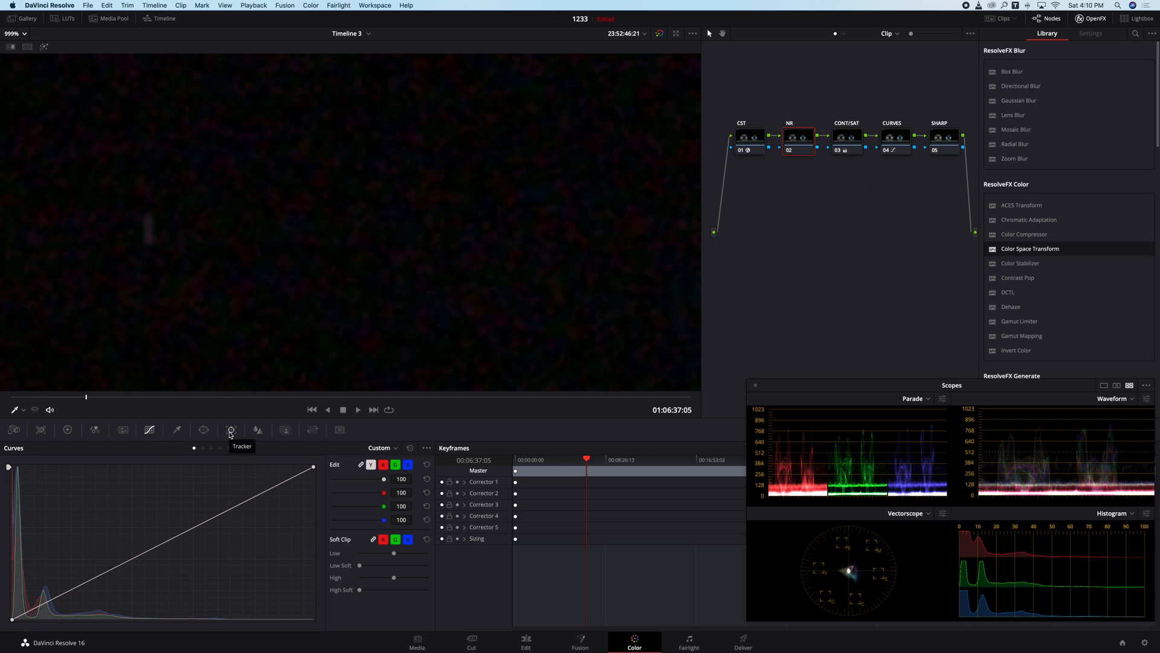
click(124, 430)
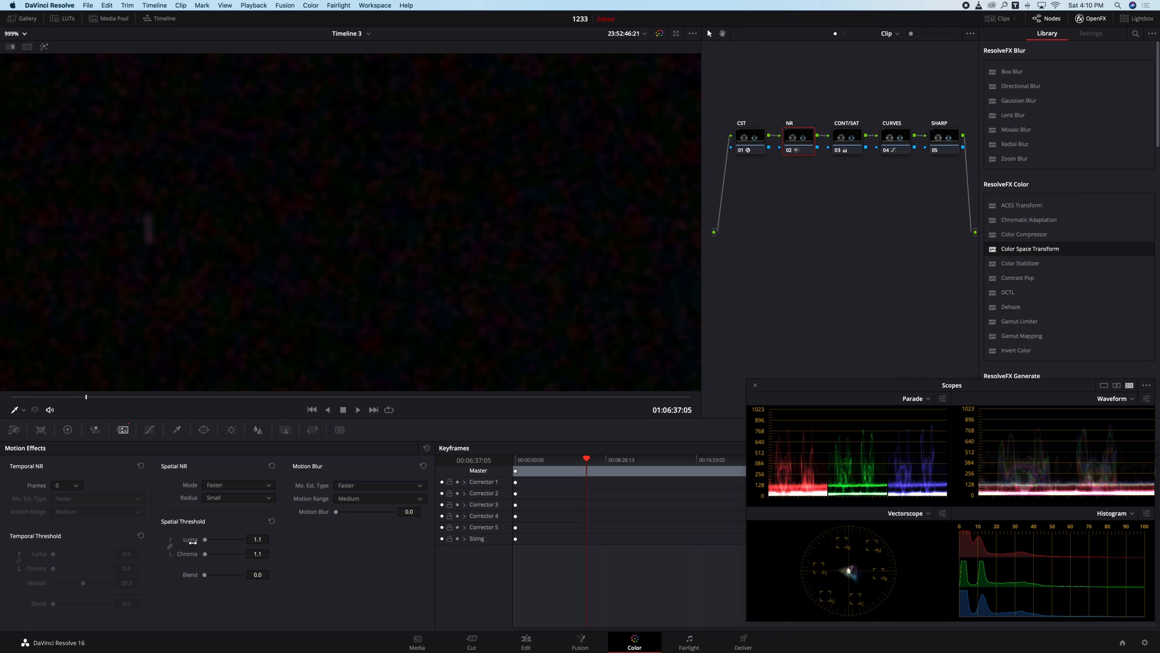
drag(205, 543, 210, 544)
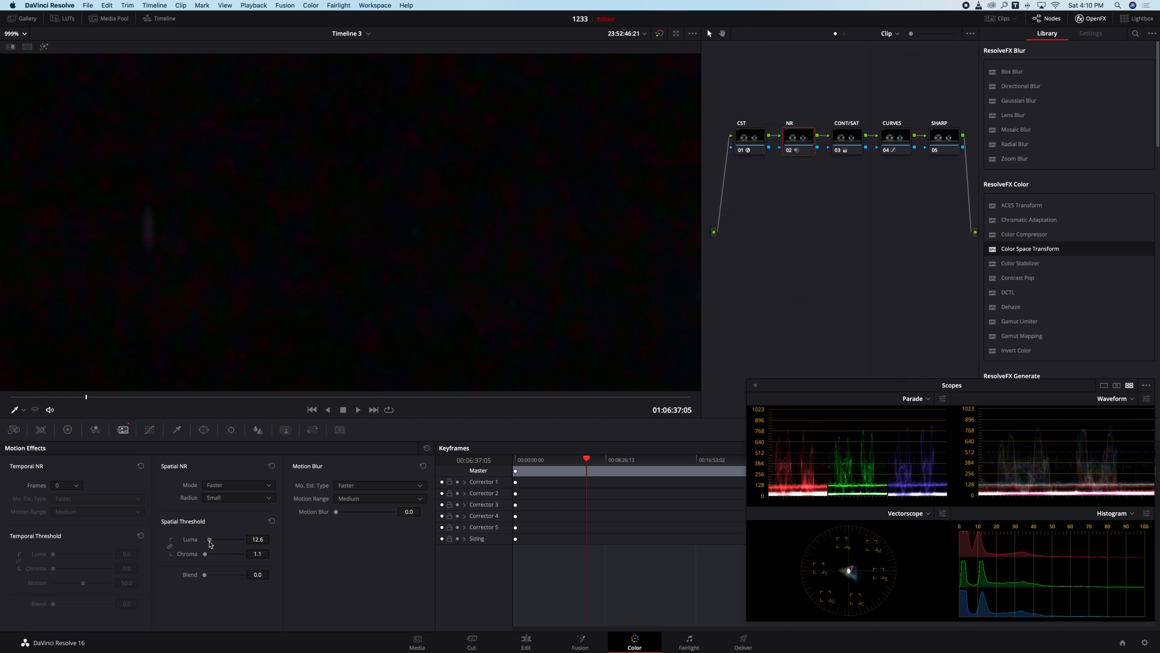
Step: Raise the NR node's spatial chroma threshold to 33.3 and play the clip to check the noise reduction
drag(206, 556, 211, 556)
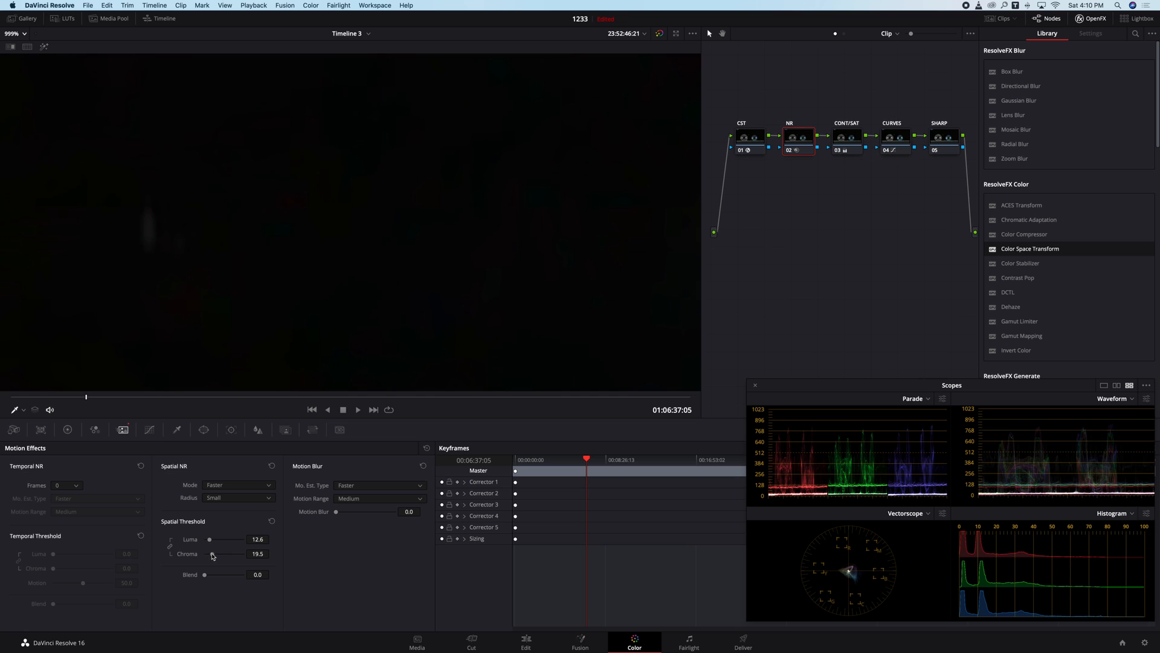
drag(213, 556, 219, 556)
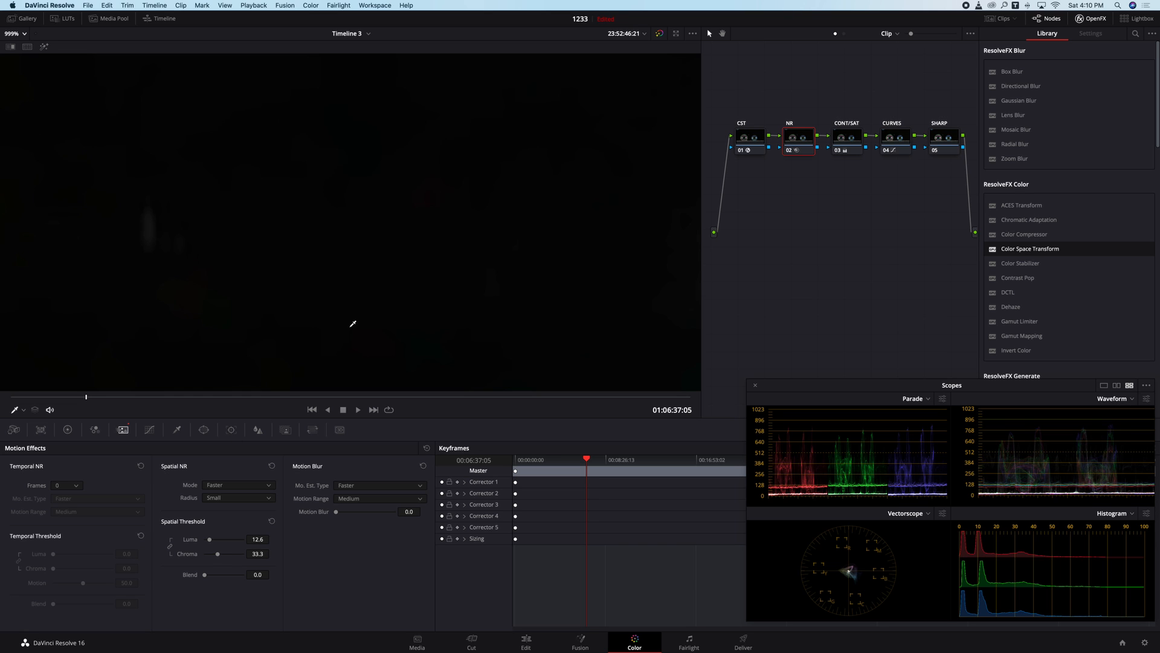
scroll(353, 318, down, 10)
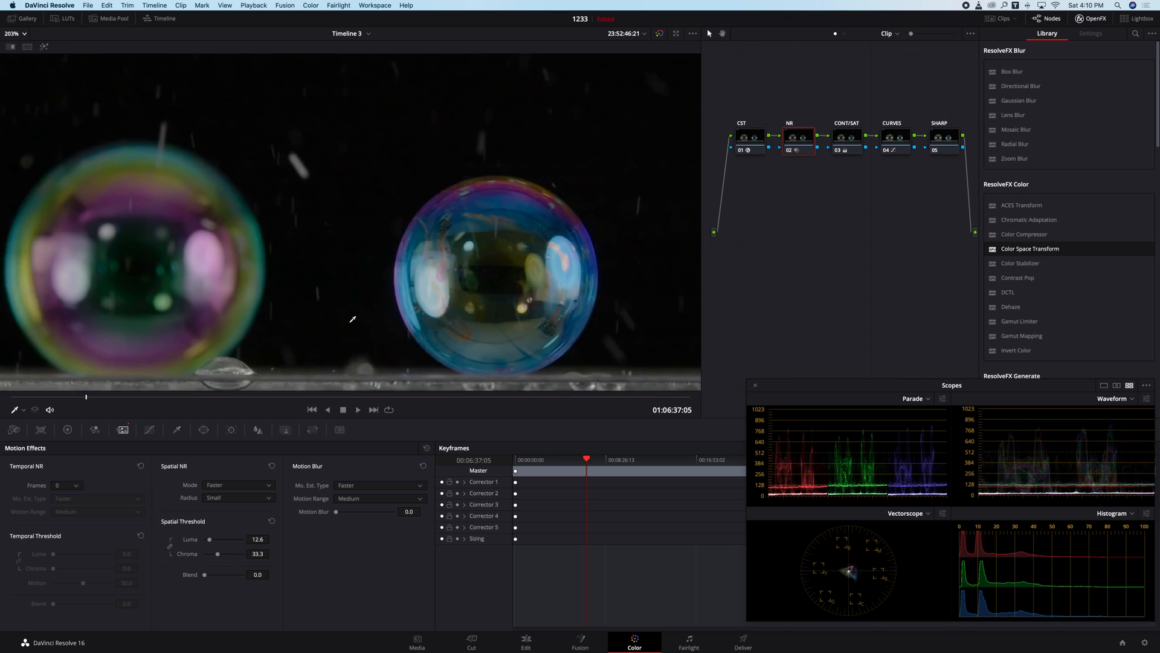
scroll(353, 318, up, 1)
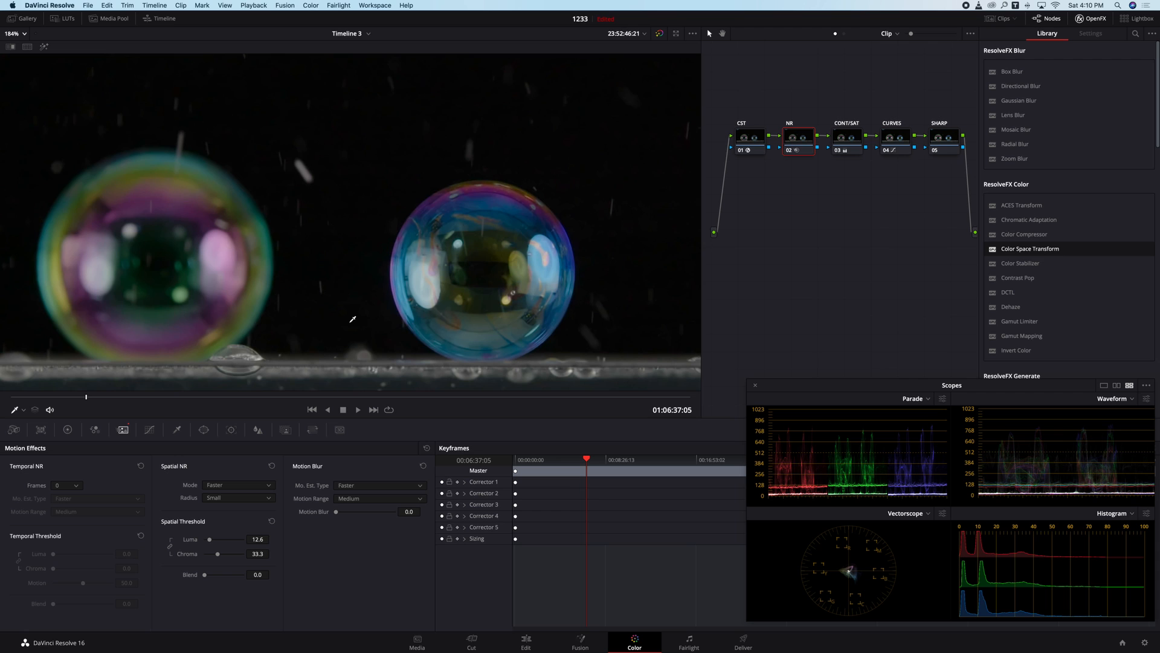
scroll(353, 319, down, 3)
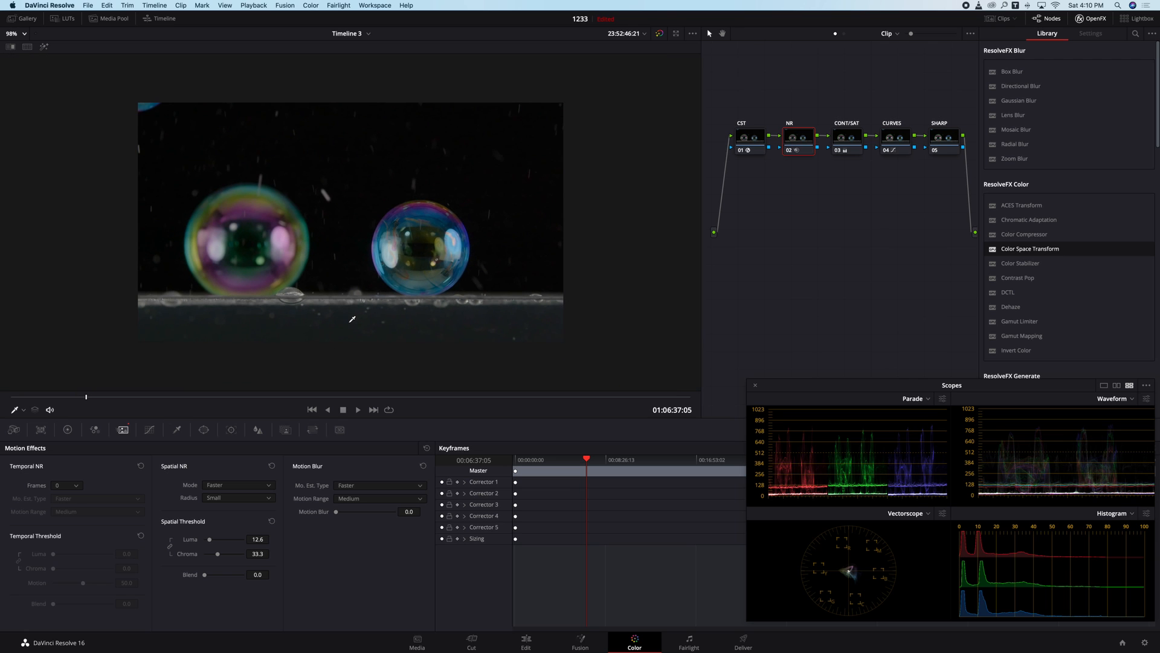
click(357, 410)
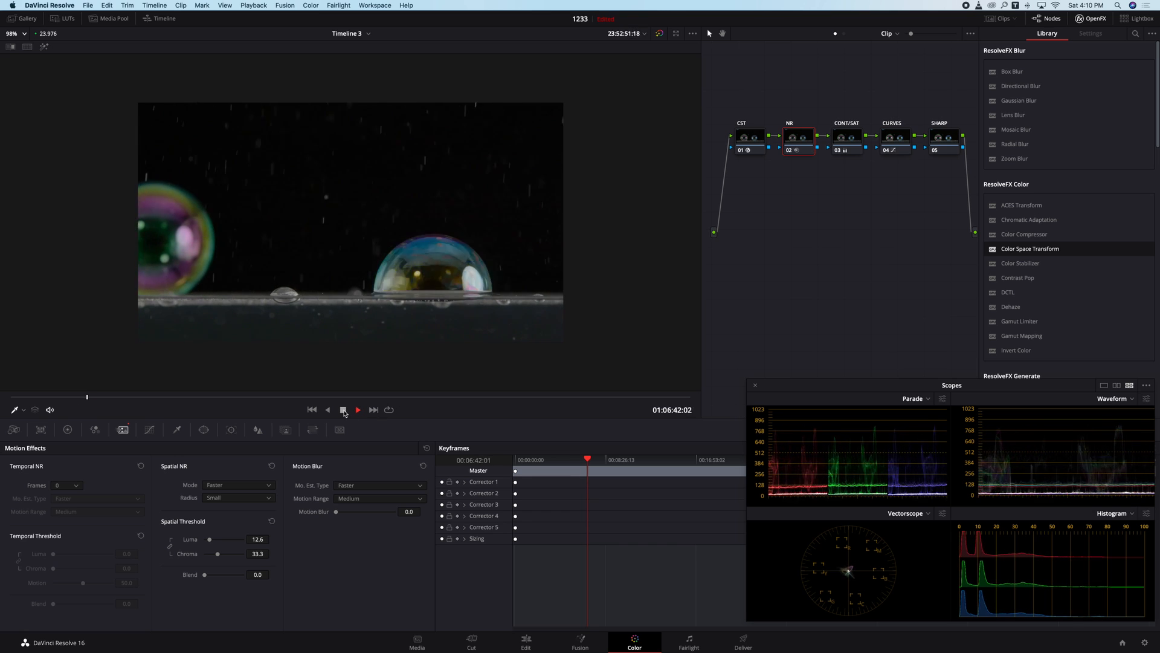
click(344, 410)
Step: Make the SHARP node active and switch its blur controls to Sharpen mode
click(932, 146)
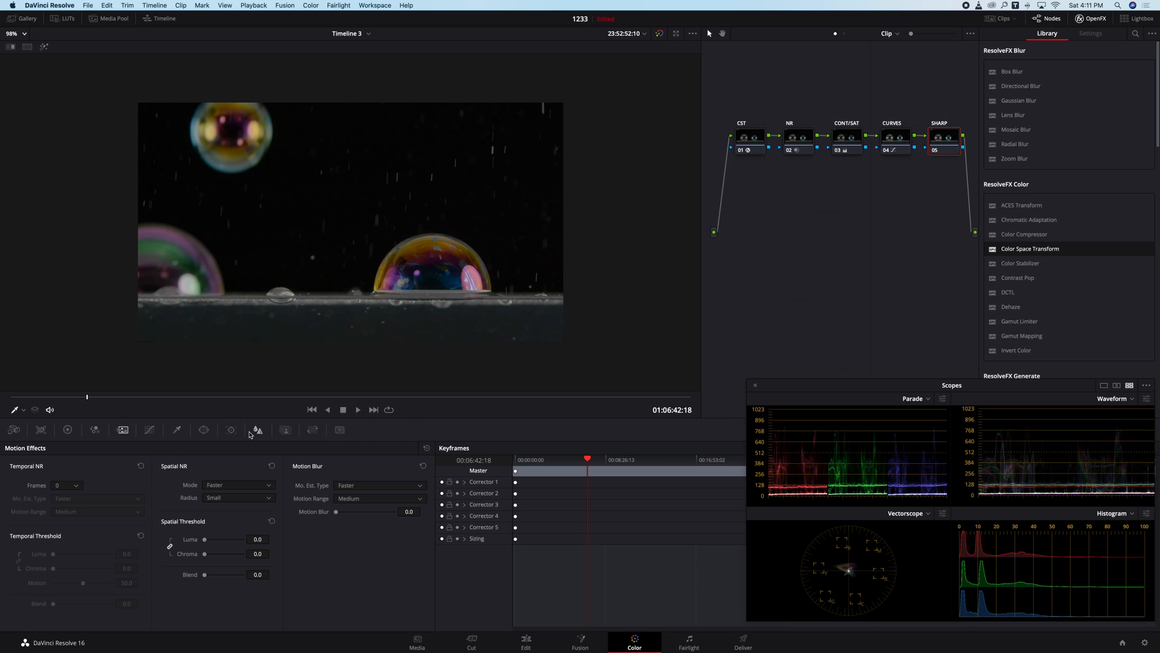
click(254, 431)
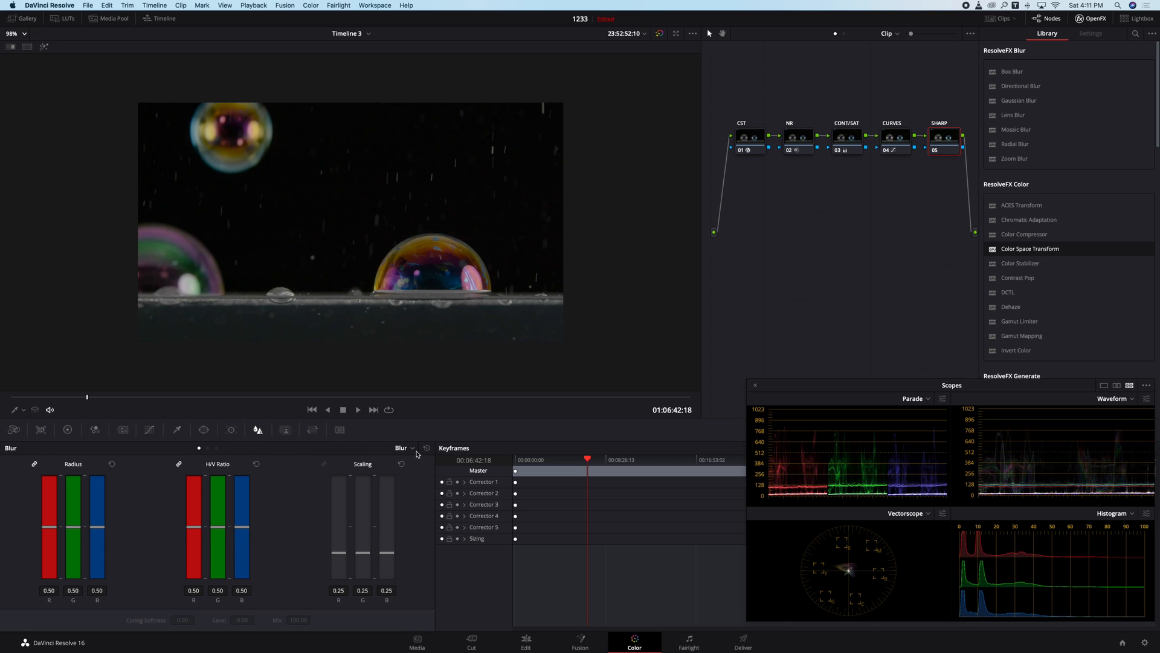
click(403, 449)
click(407, 472)
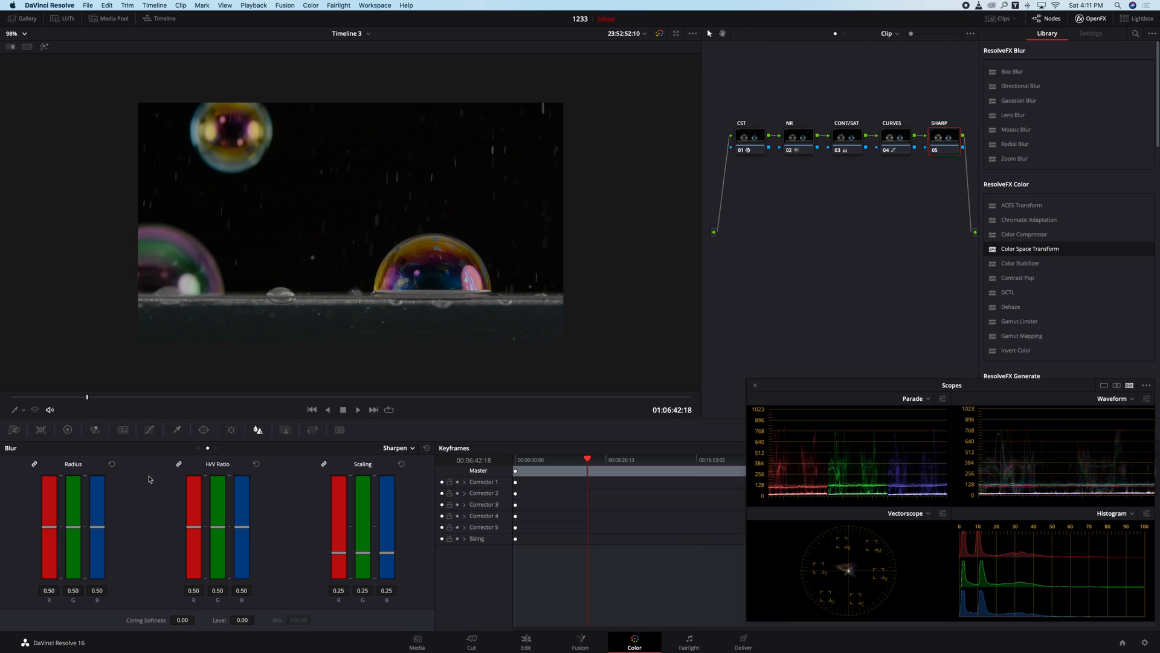
drag(97, 530, 96, 530)
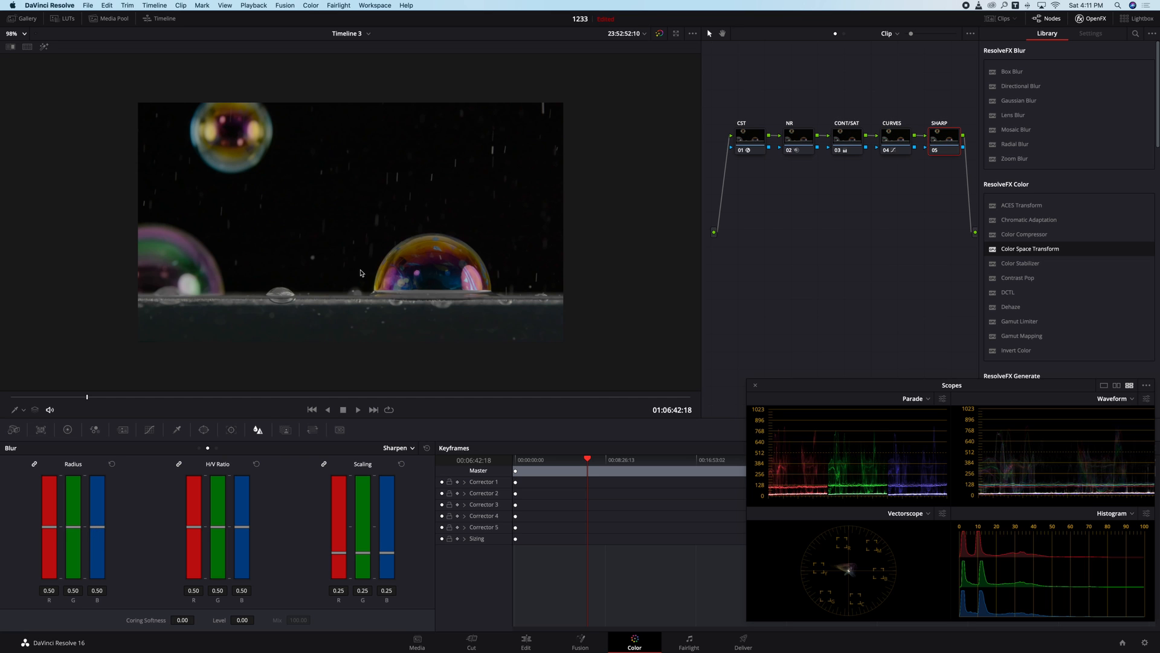
Step: Try a sharpening radius of 0.17 on the SHARP node and check it by playing the clip in reverse
scroll(369, 272, up, 10)
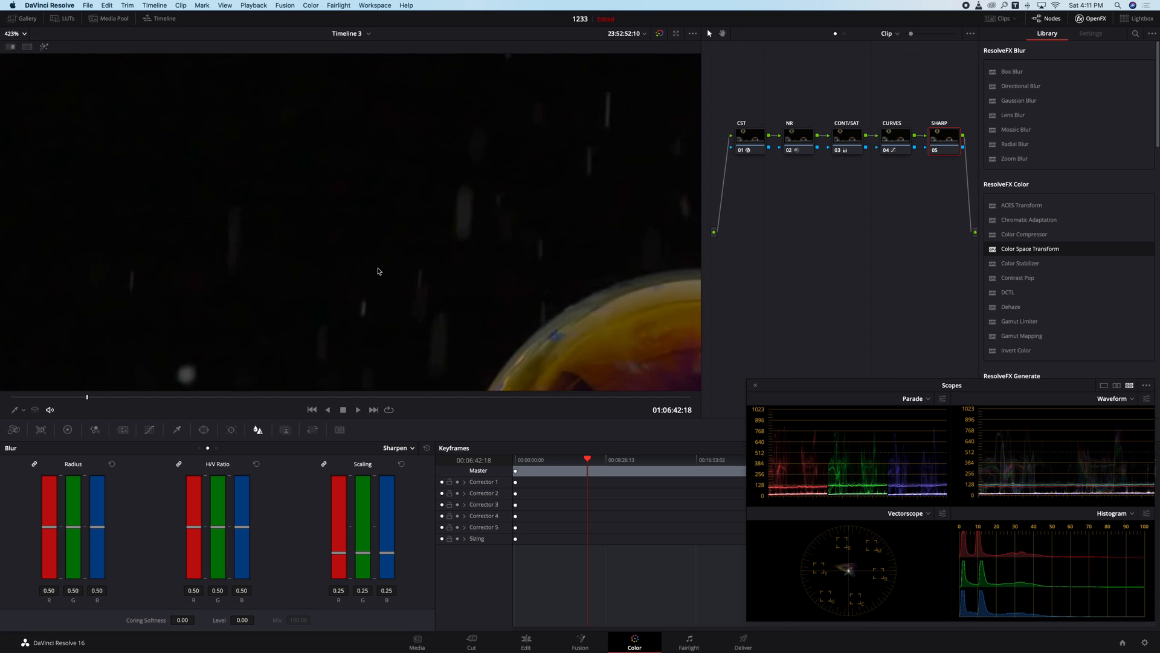
scroll(378, 271, down, 2)
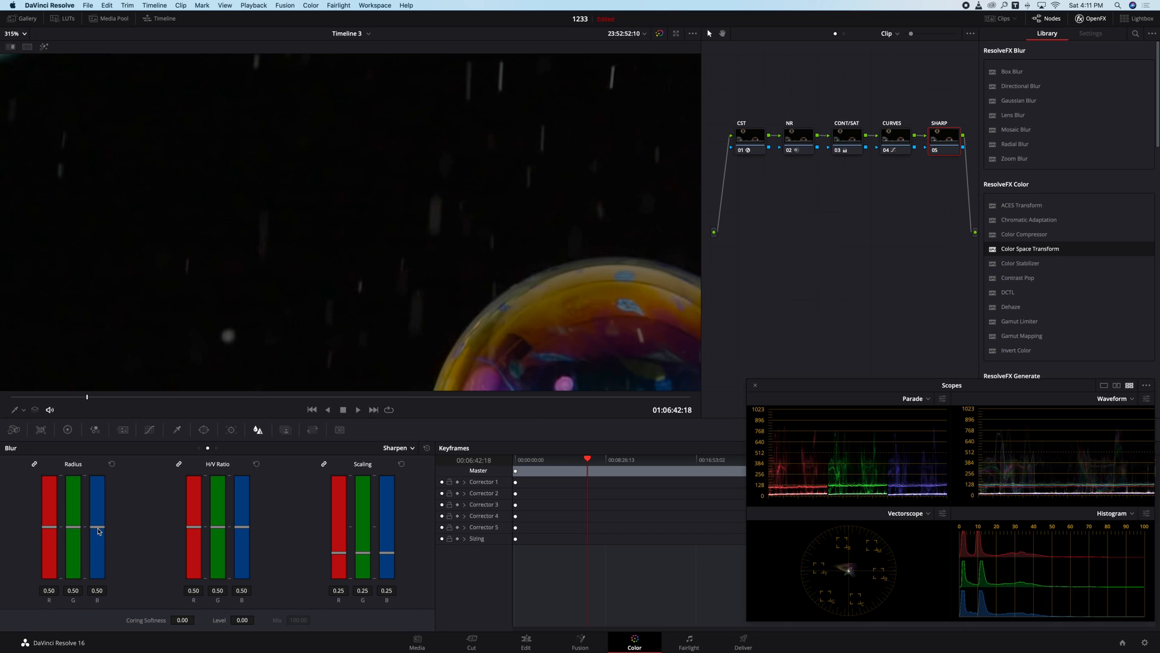
drag(98, 530, 86, 568)
scroll(439, 299, down, 8)
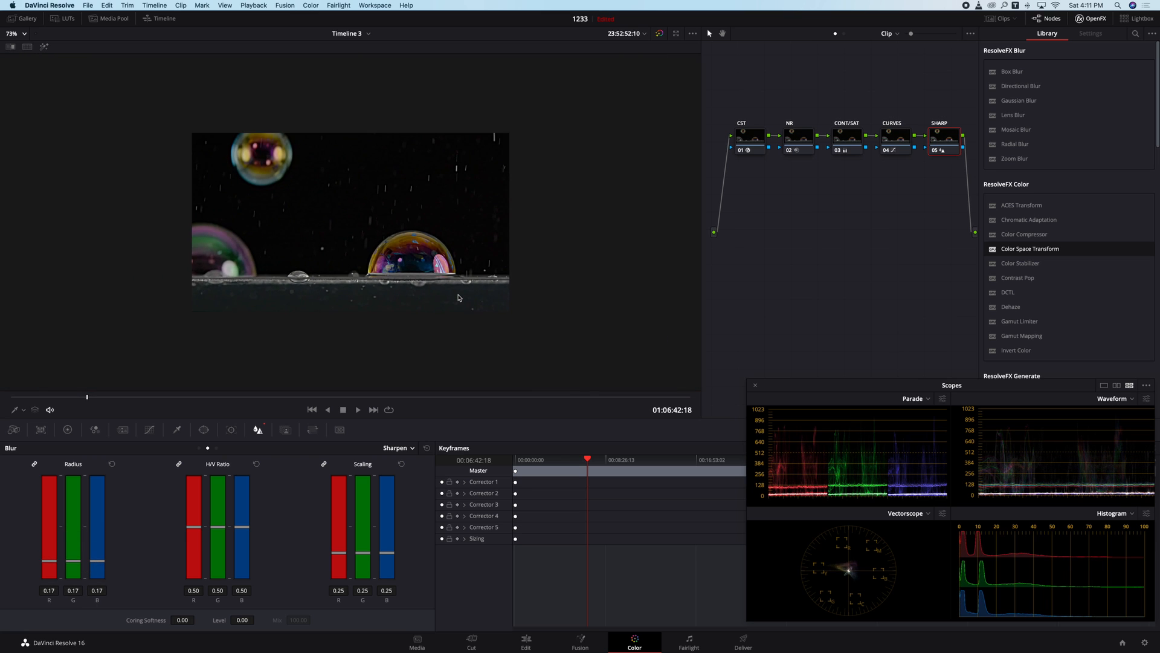
scroll(458, 297, down, 1)
click(328, 409)
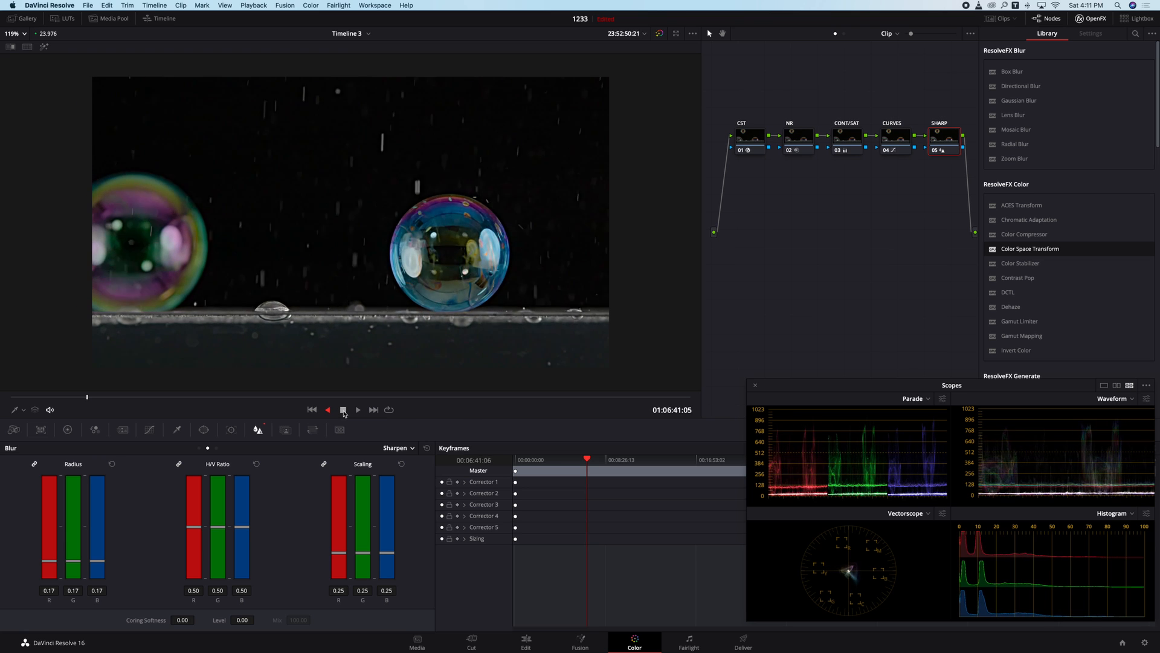
click(343, 410)
Step: Set the SHARP node's sharpening radius to 0.45 and inspect the bubbles close up and in playback
drag(96, 564, 98, 539)
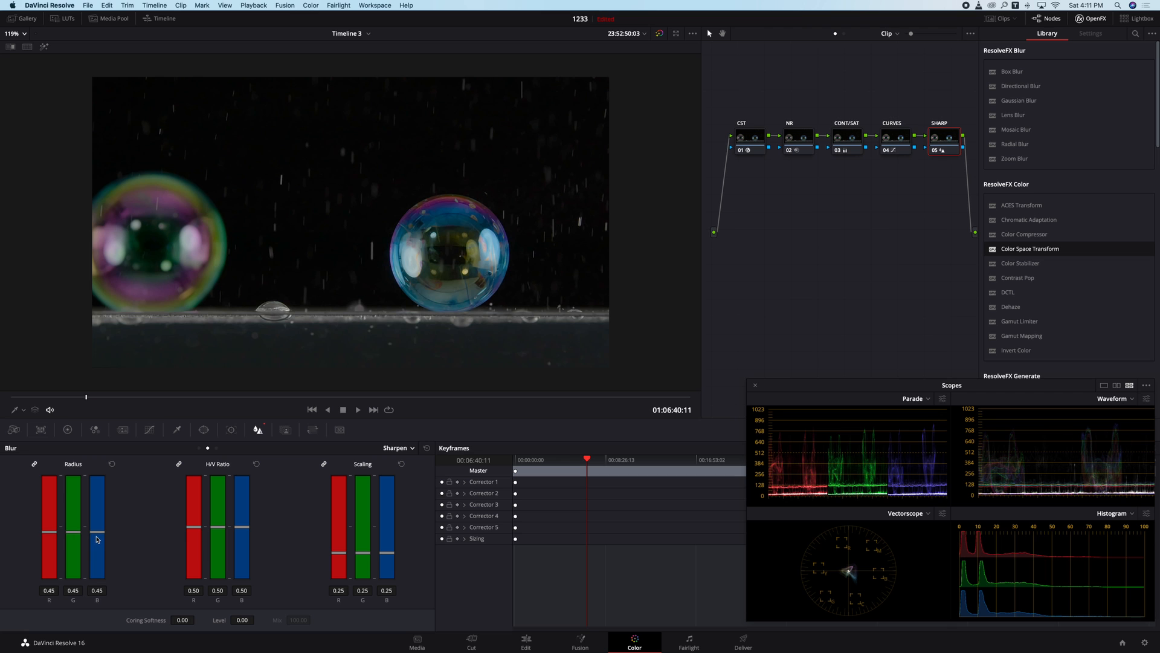
scroll(491, 267, up, 5)
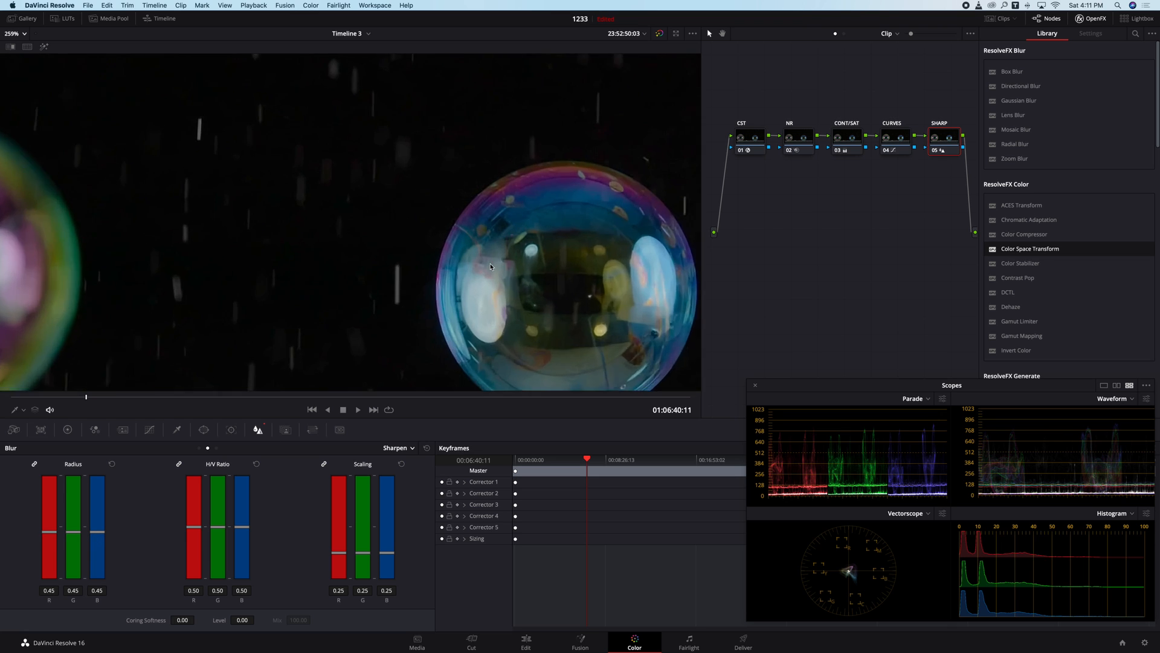
scroll(410, 349, down, 4)
key(space)
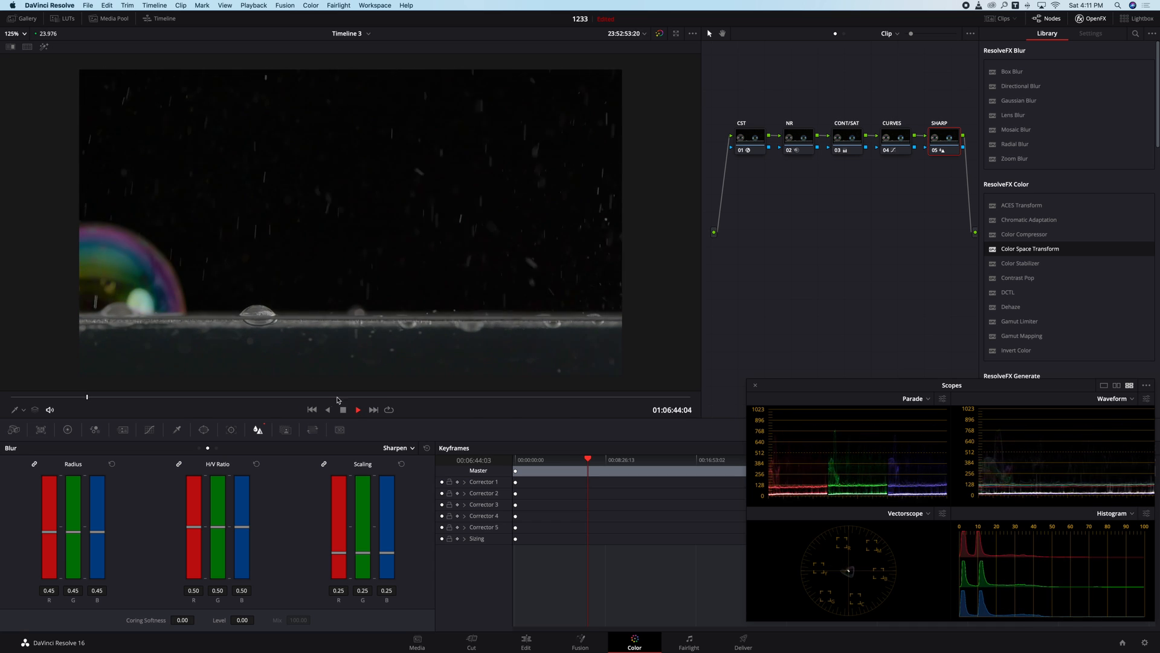
key(space)
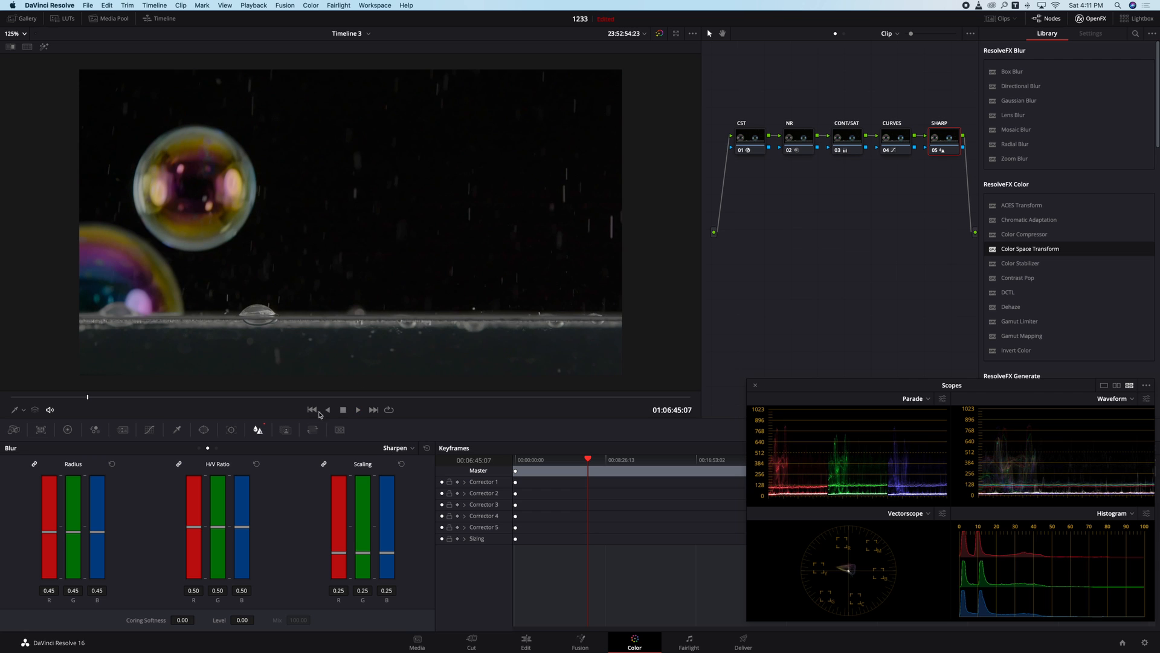
Step: Switch to the Edit page and enlarge the picture by fitting the viewer and hiding the Effects Library and Media Pool
click(526, 642)
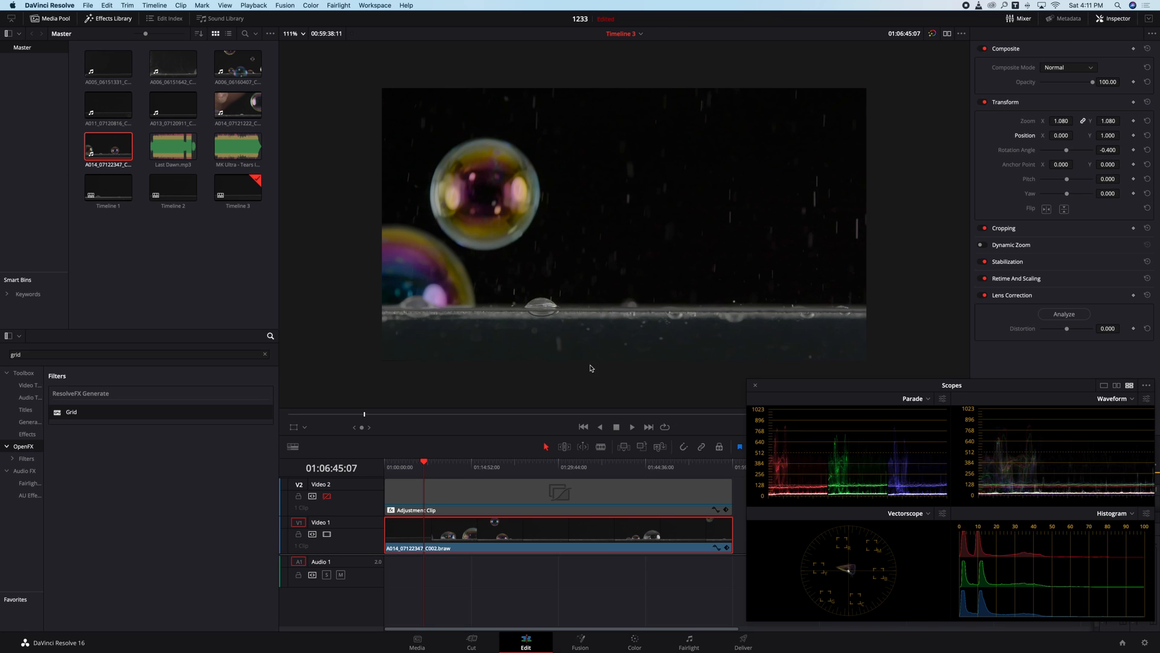
click(296, 35)
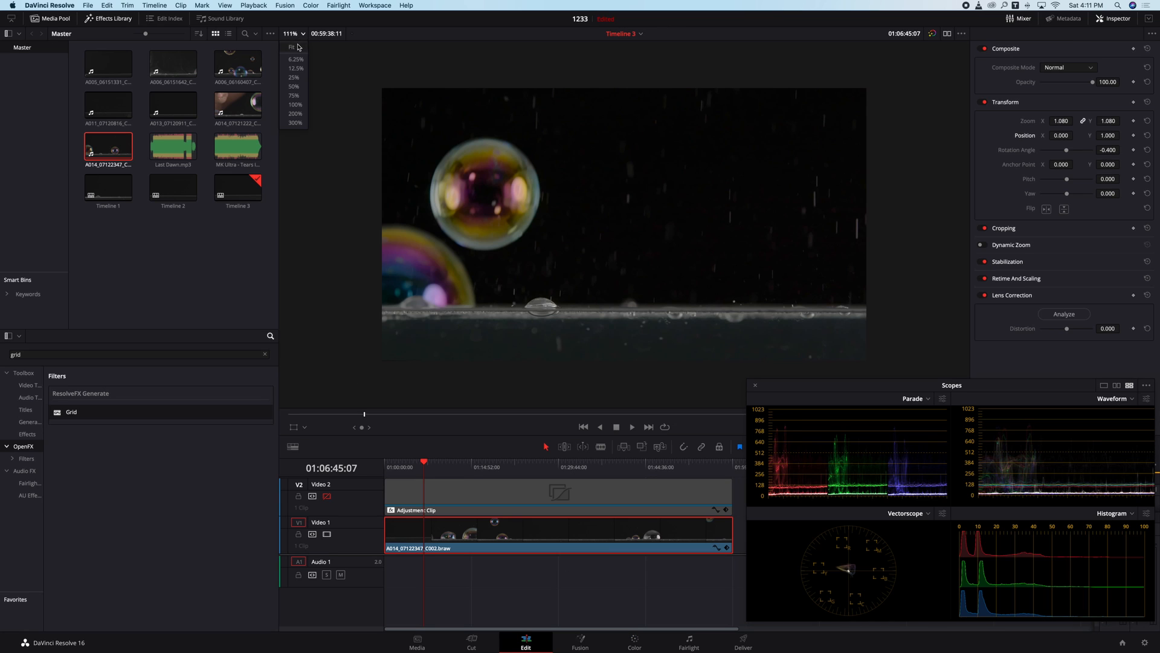
click(300, 43)
click(301, 36)
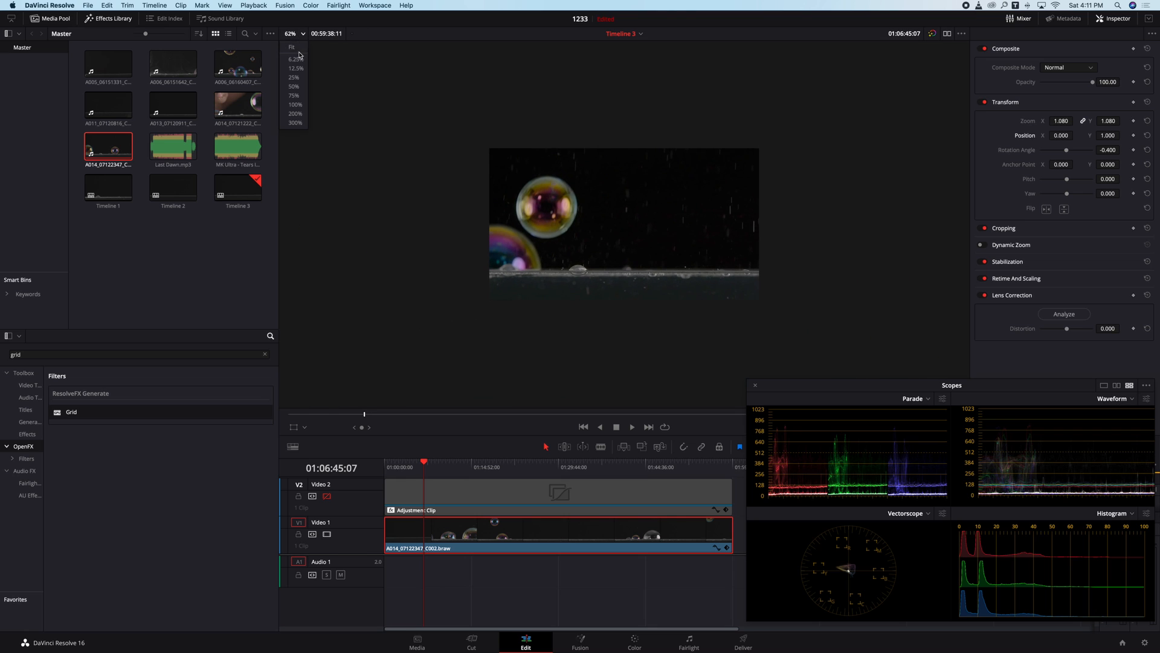
click(297, 51)
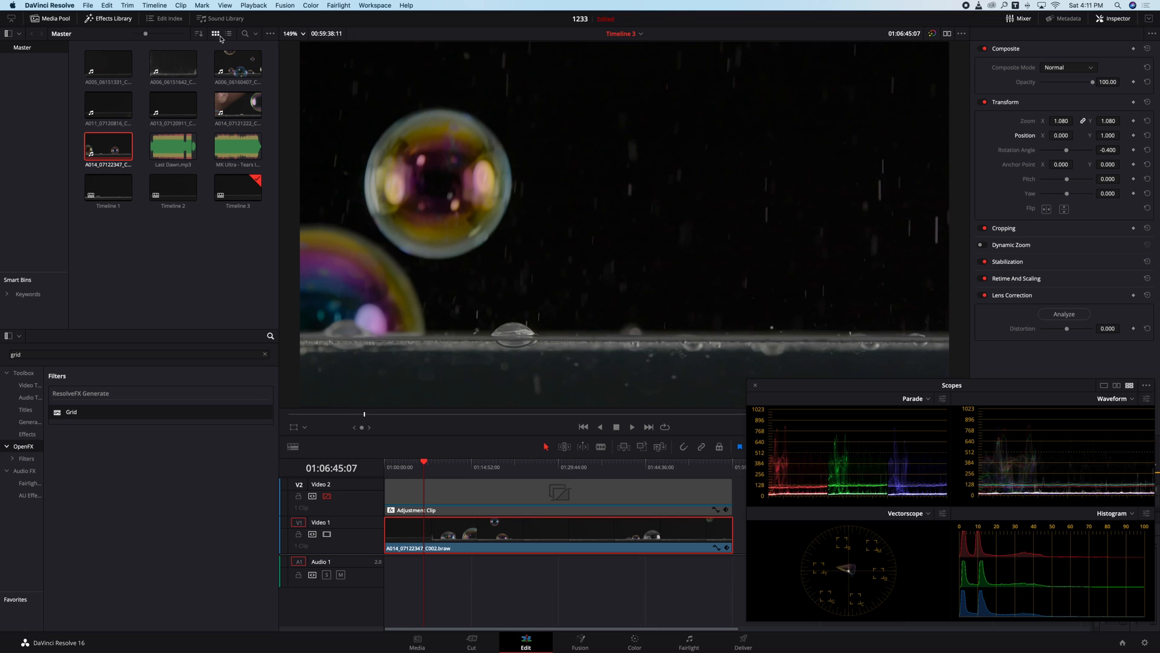
click(110, 20)
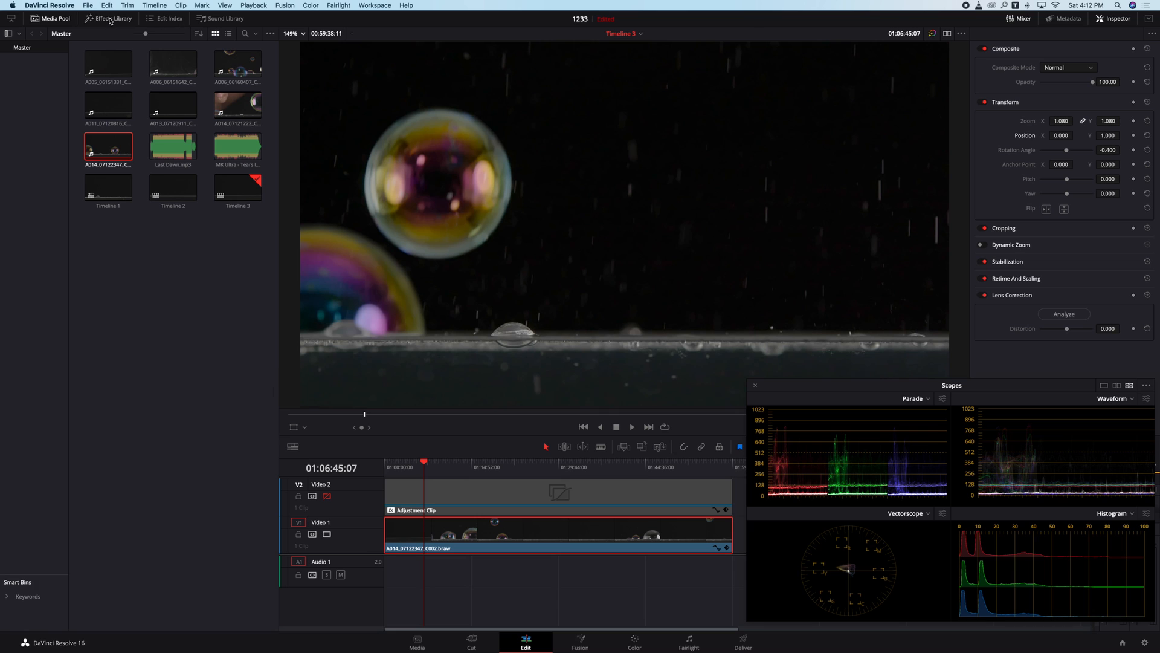
click(50, 19)
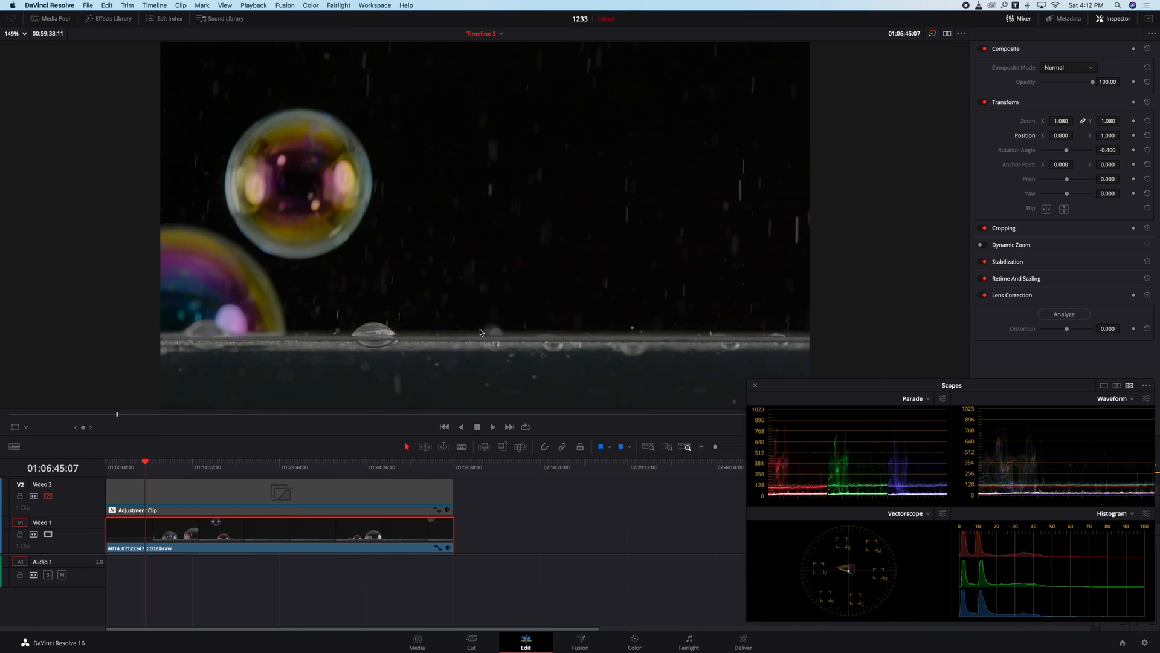
Step: Review the graded bubble clip by playing earlier sections forward and in reverse
drag(114, 416, 103, 417)
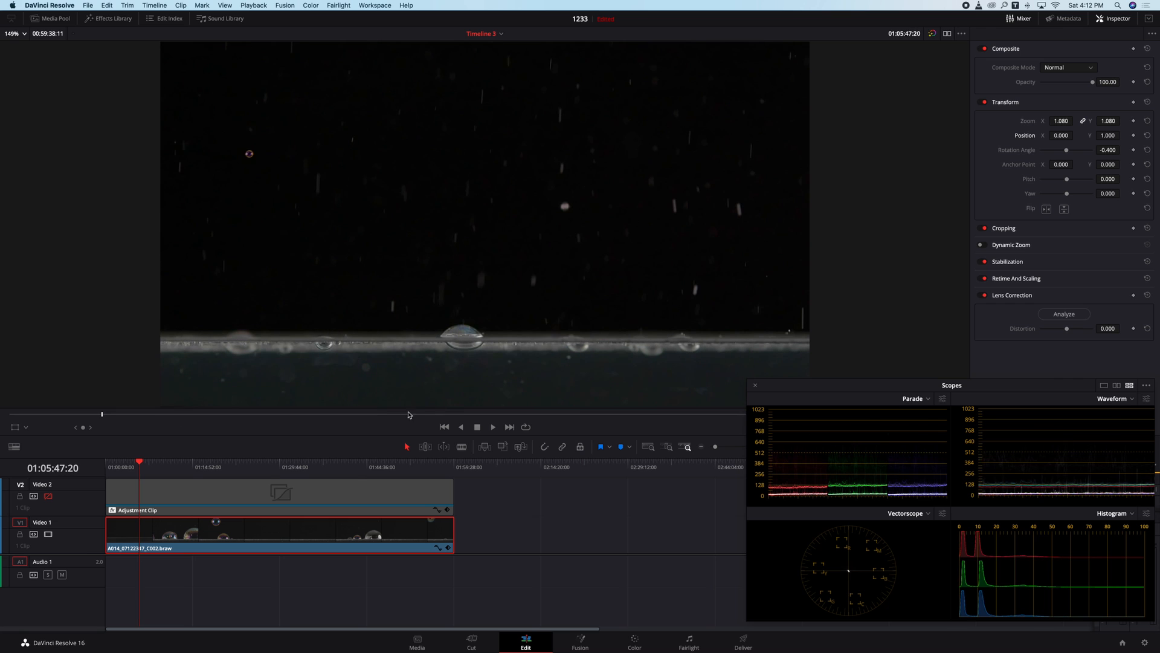
click(491, 427)
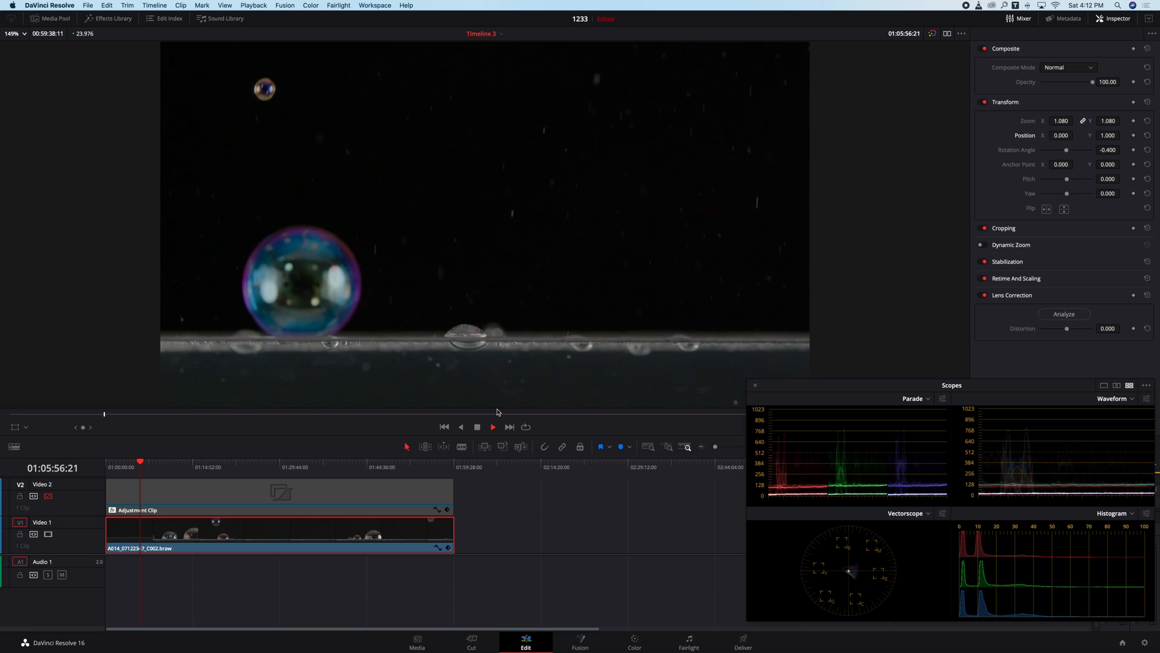
click(67, 414)
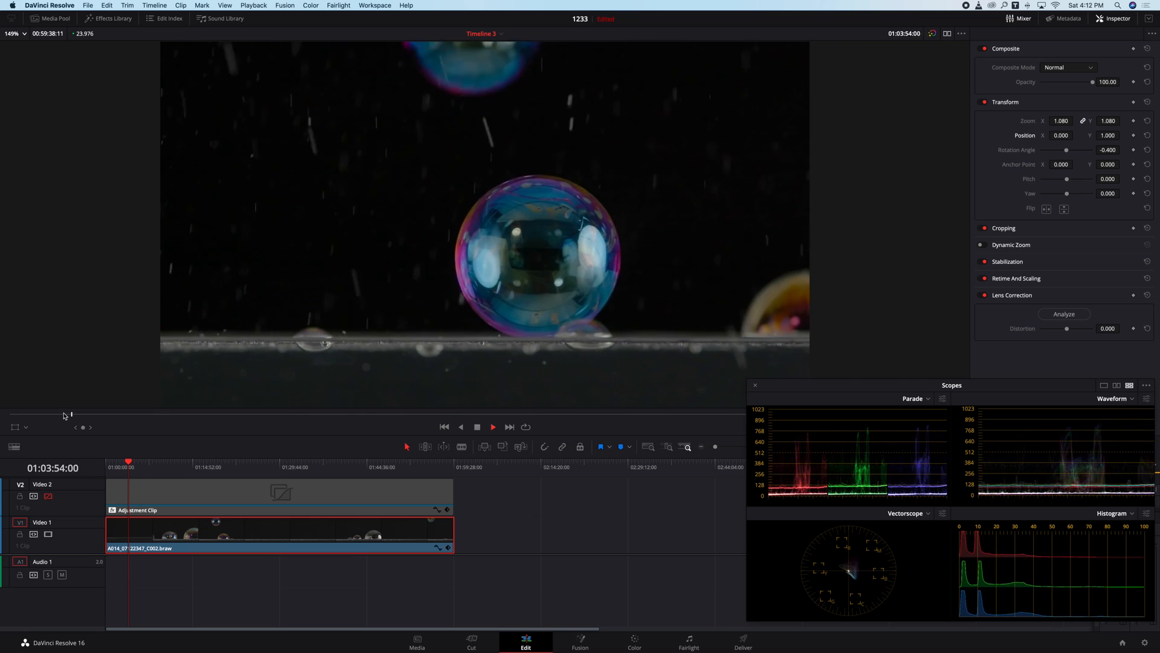
click(477, 426)
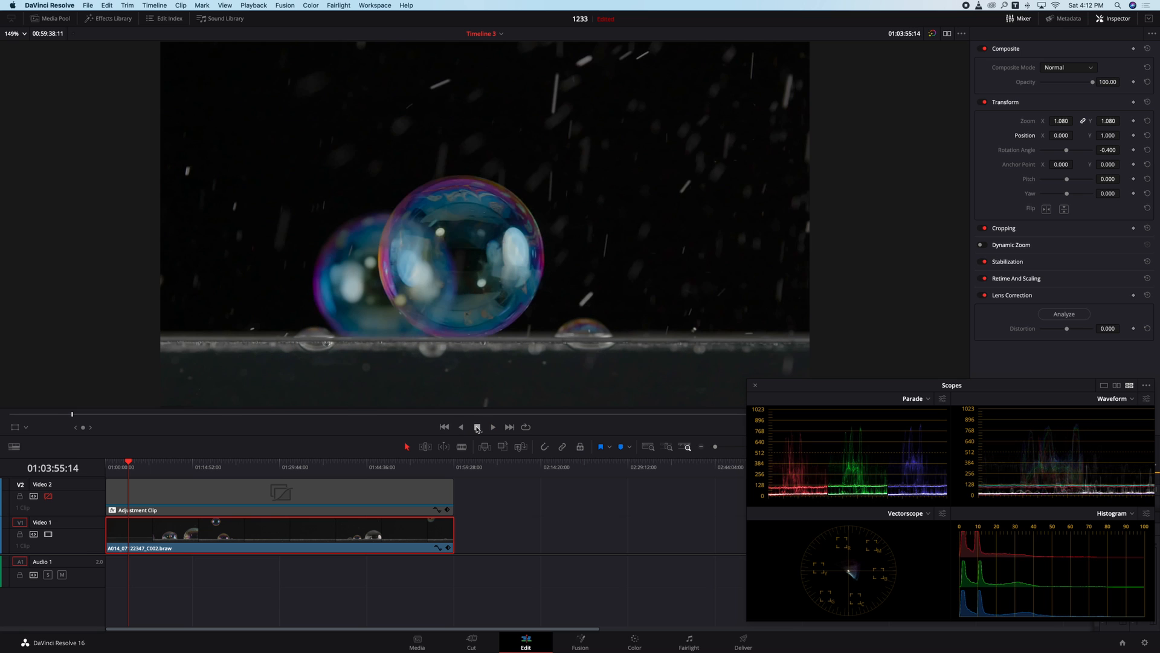
click(463, 427)
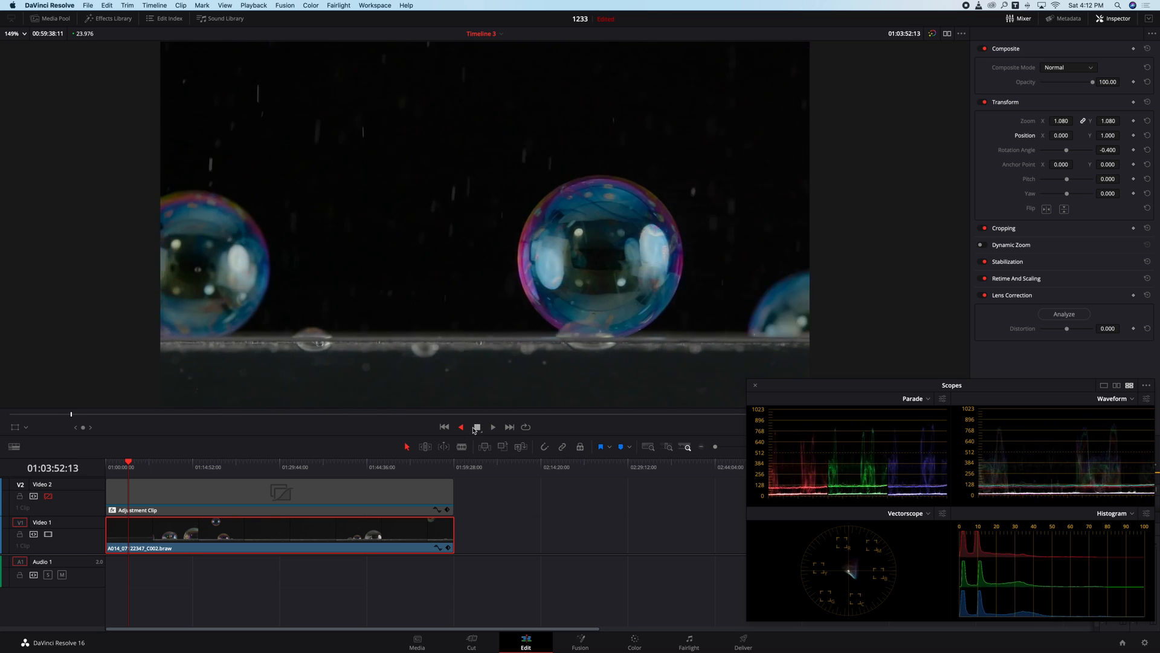
click(476, 428)
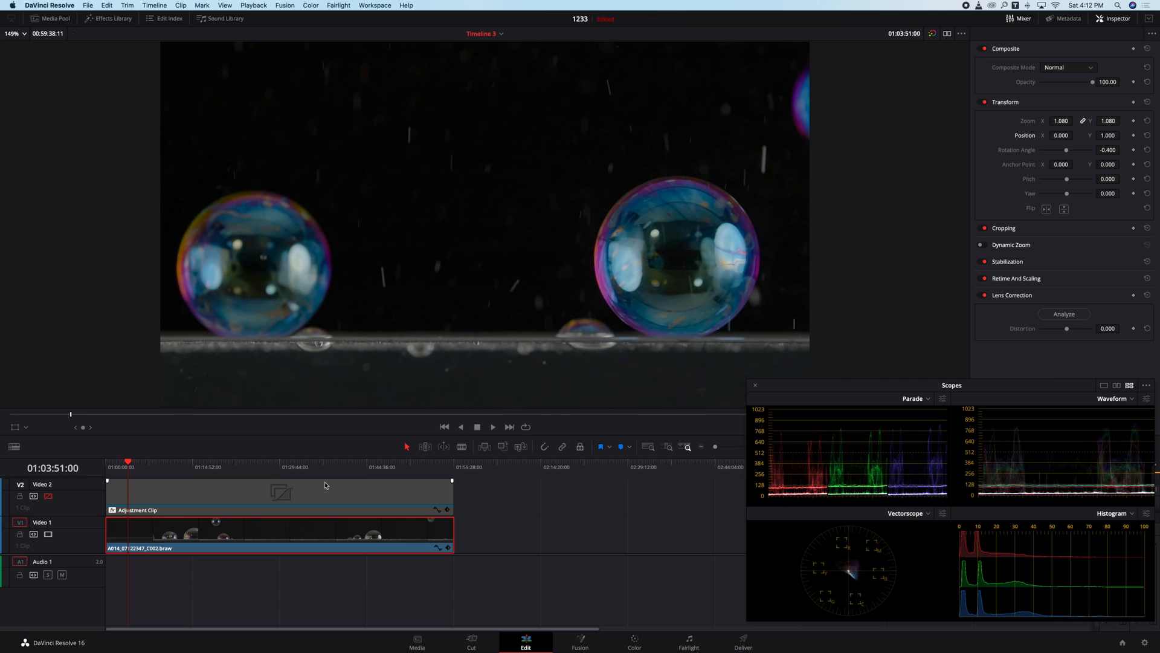
Step: Select the adjustment clip, enable the Video 2 track, and zoom the viewer out to show the whole frame
click(132, 496)
click(49, 496)
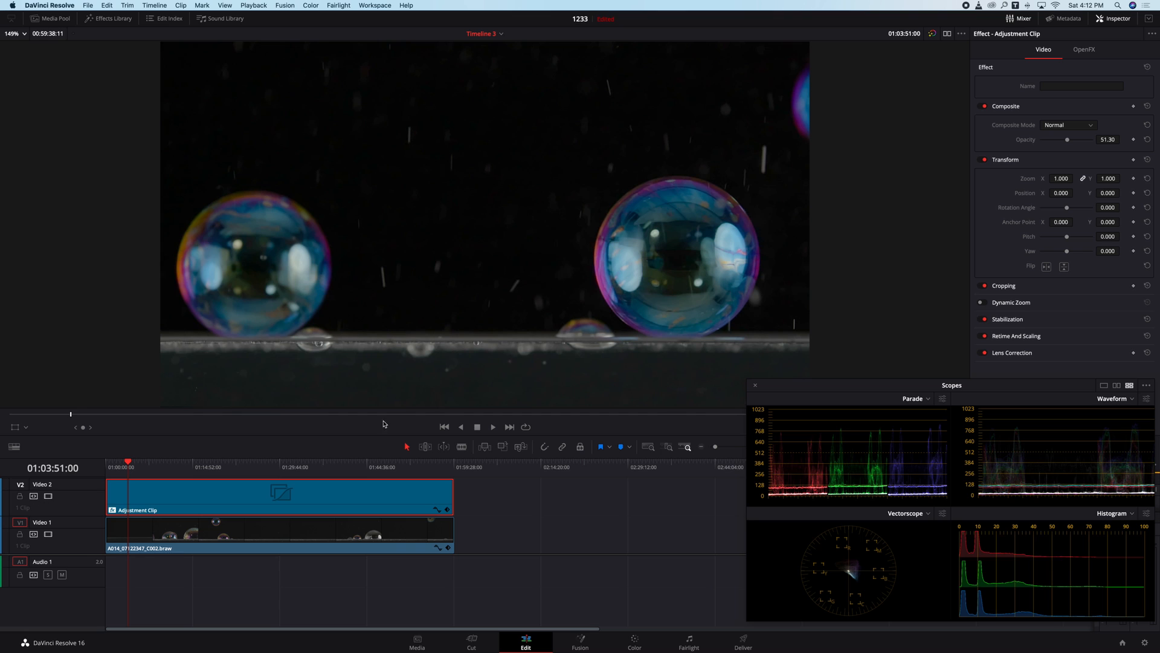
scroll(544, 326, down, 3)
scroll(710, 176, up, 2)
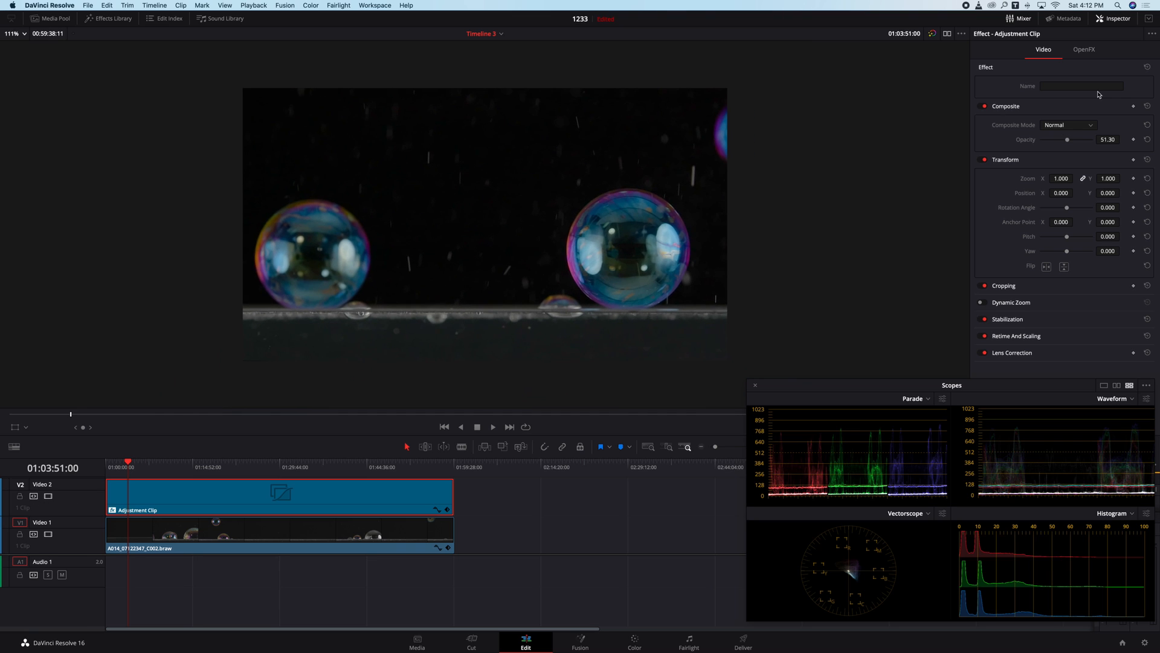
Step: Turn on the adjustment clip's Grid effect and set it to 3 row cells and 3 column cells
click(1086, 52)
click(982, 68)
drag(1109, 101, 1123, 100)
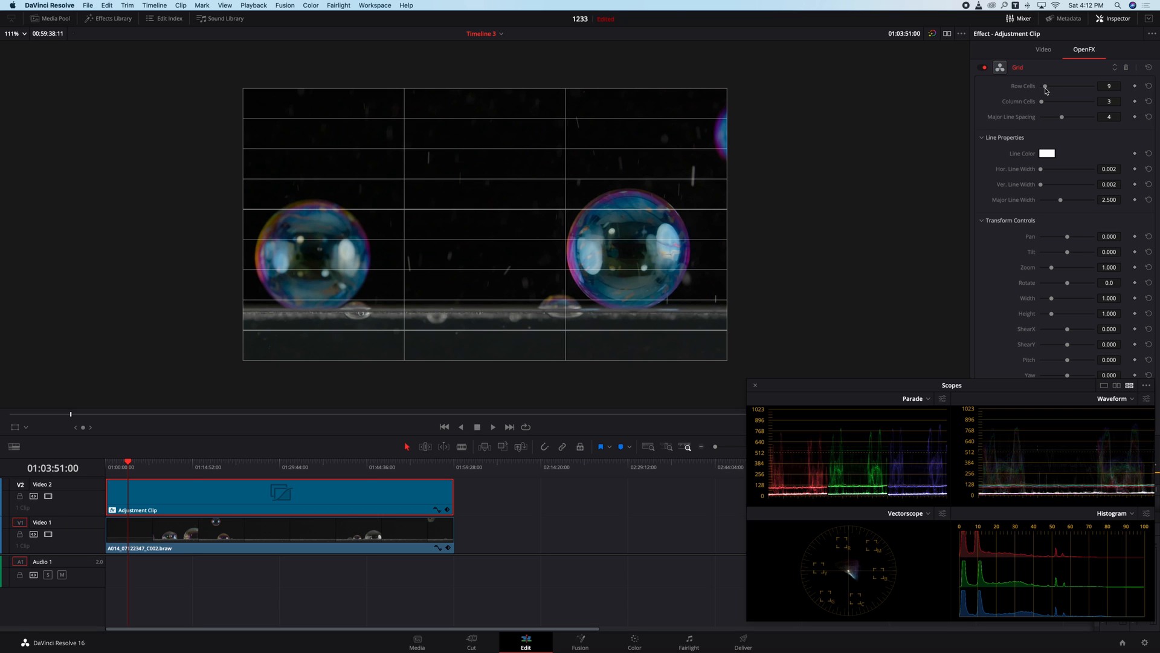
drag(1046, 89, 1041, 91)
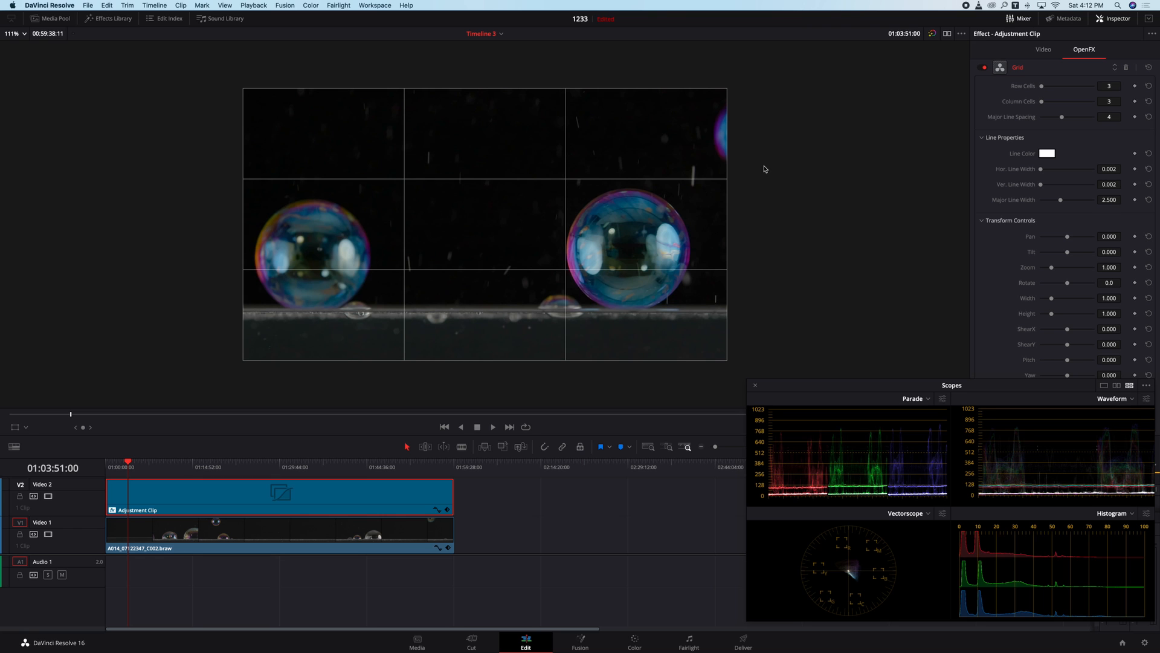
Step: Play different sections of the clip to examine the bubbles' composition against the rule-of-thirds grid
click(493, 427)
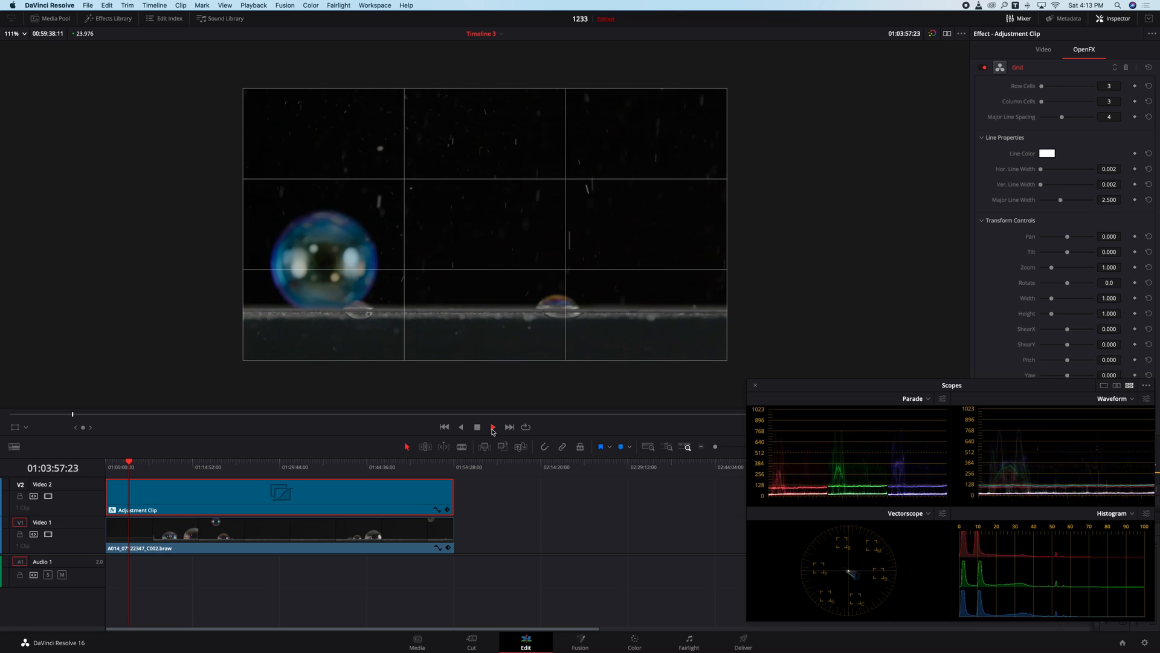
click(77, 414)
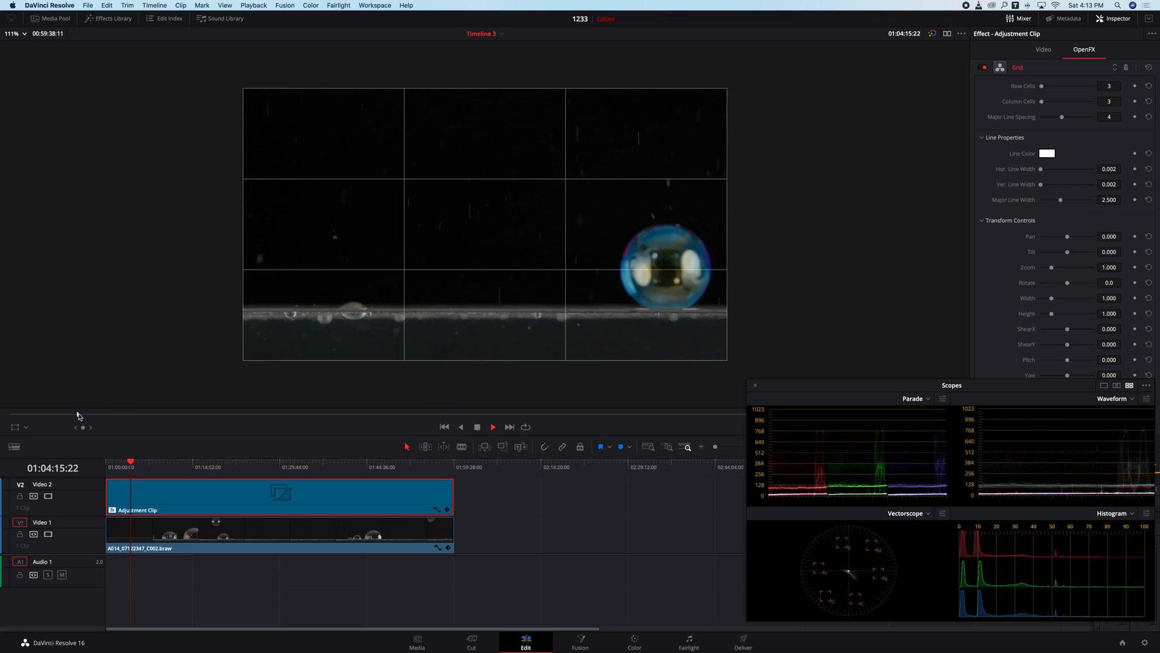
drag(80, 416, 235, 417)
key(space)
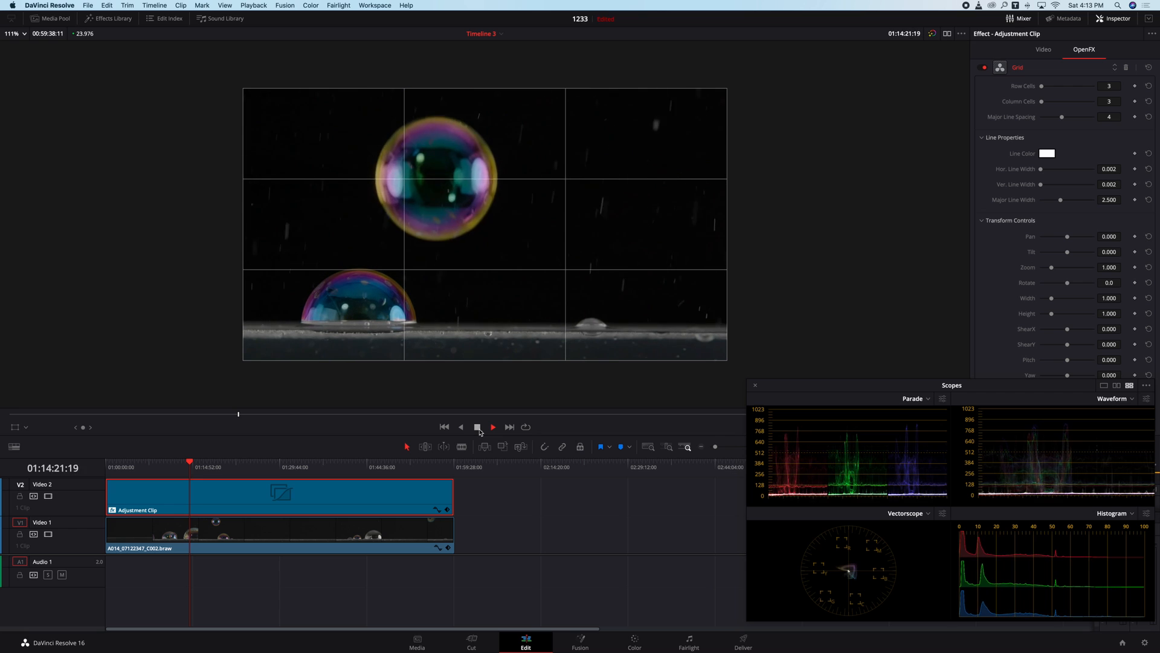
click(477, 427)
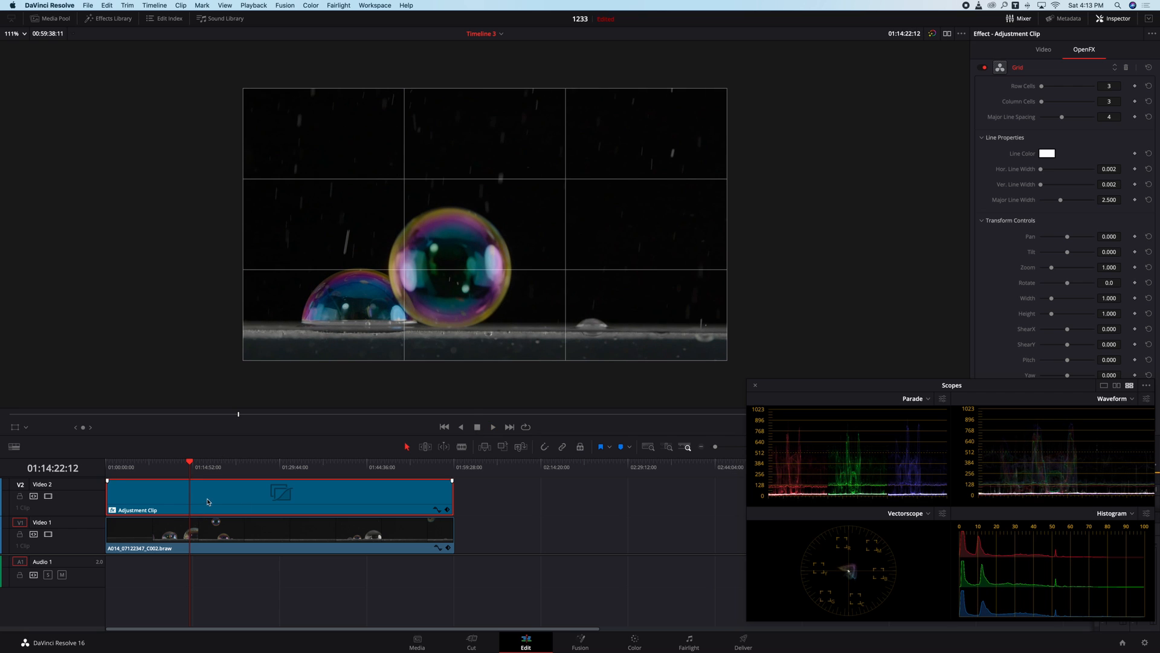
Step: Preview possible cut points on the bubble clip with the Blade tool, play on briefly, and return to the Selection tool
click(462, 447)
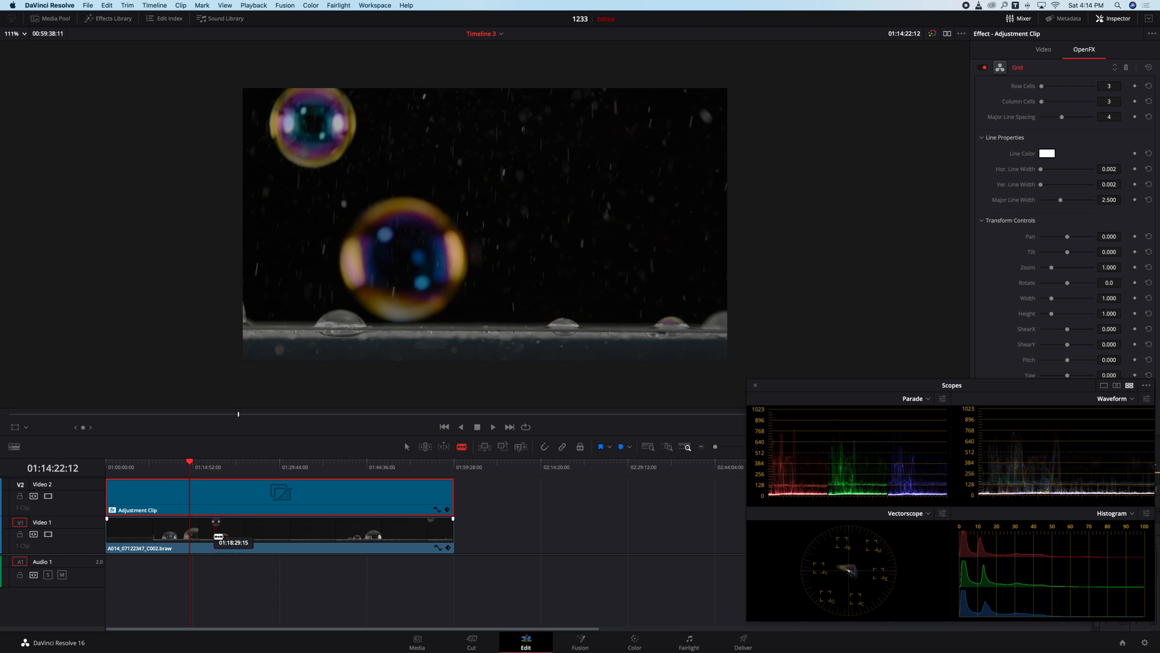
click(494, 427)
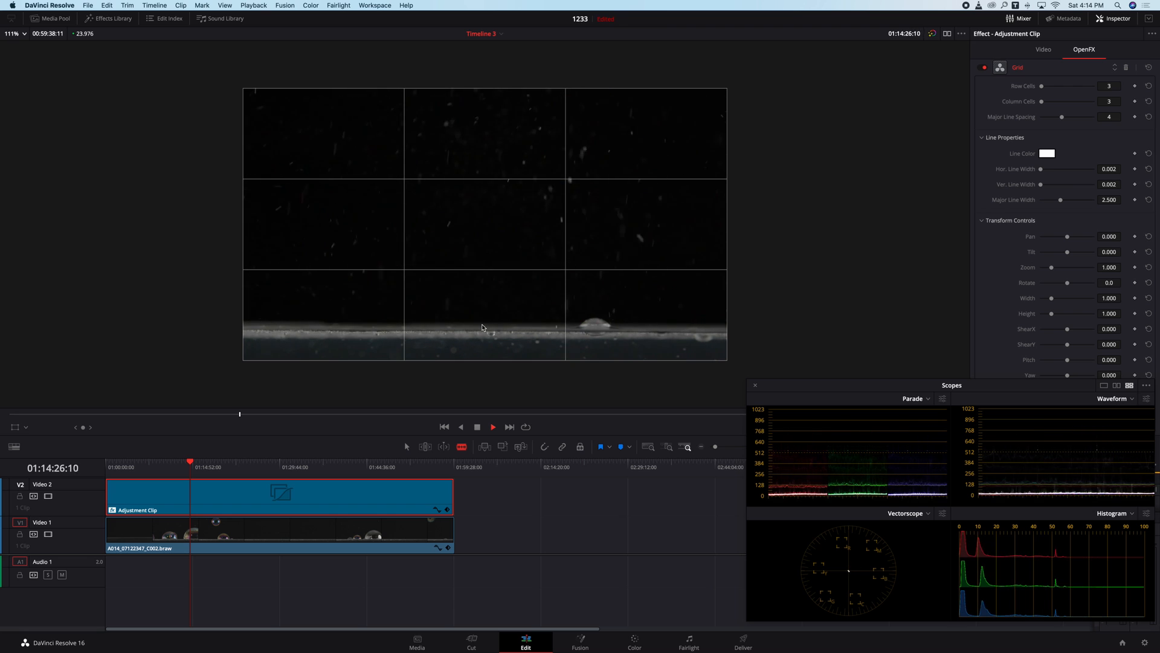
click(477, 427)
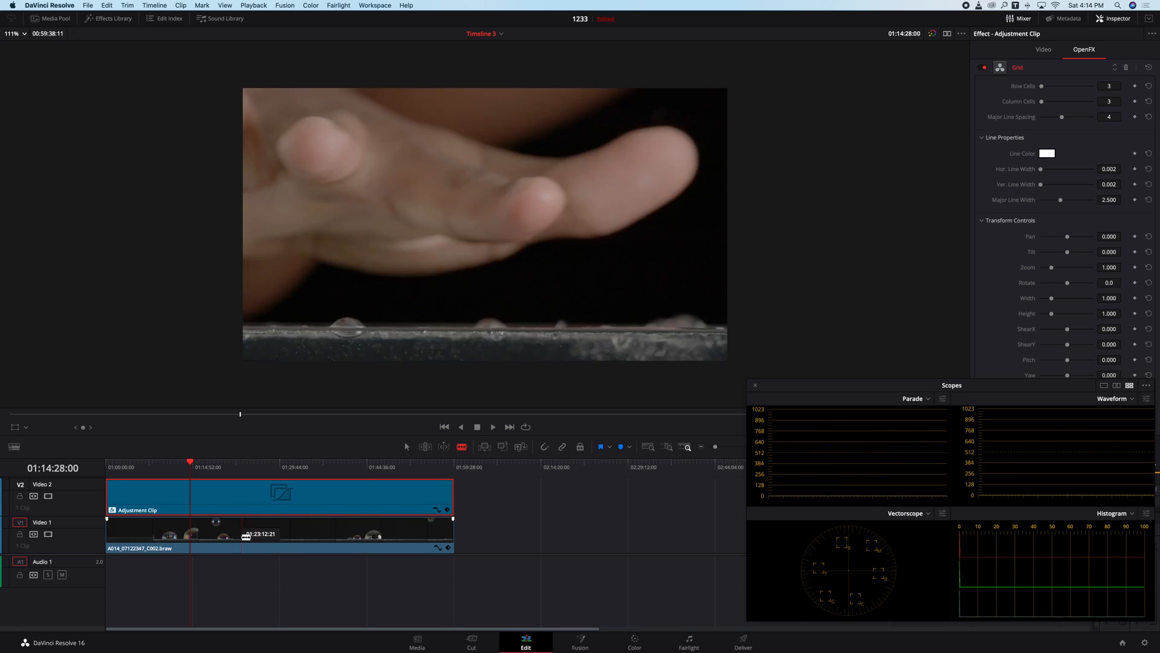
key(a)
Step: Flip the bubble clip on Video 1 horizontally and check the mirrored framing by playing several earlier sections
click(329, 532)
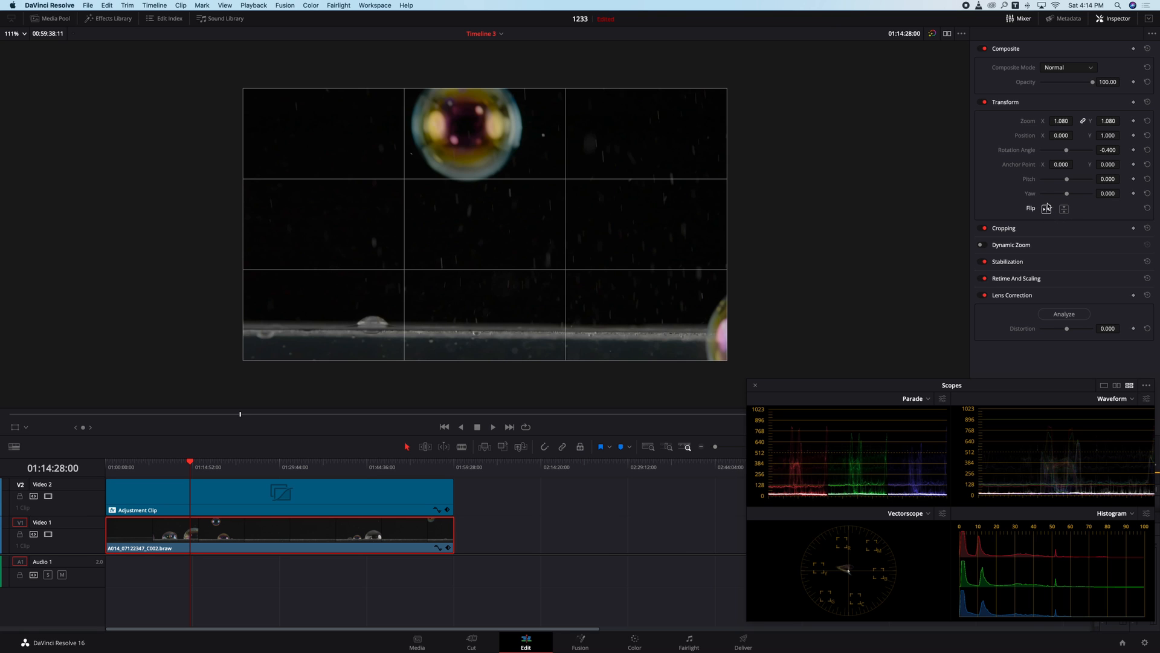
click(493, 427)
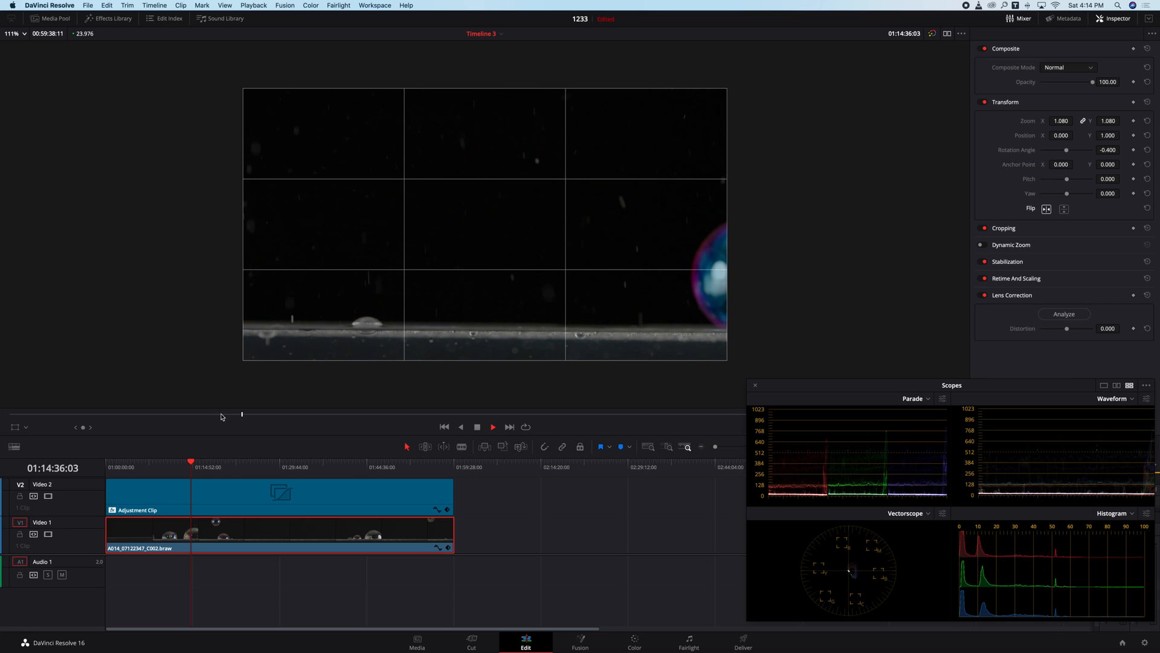
drag(191, 464, 179, 462)
key(space)
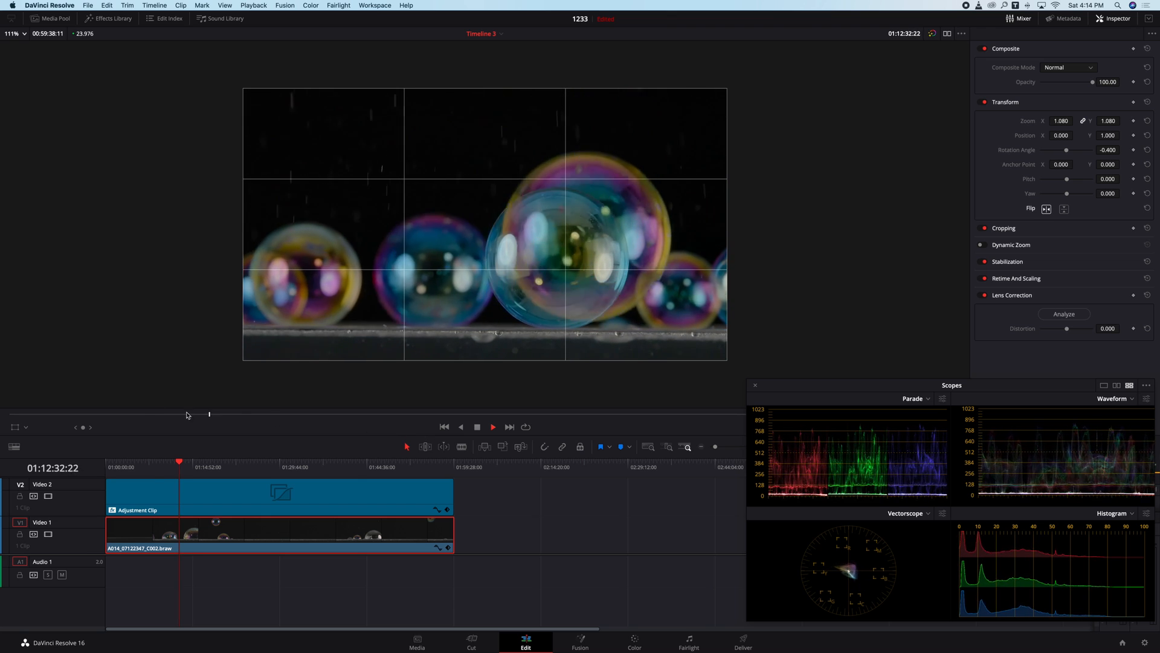
click(140, 414)
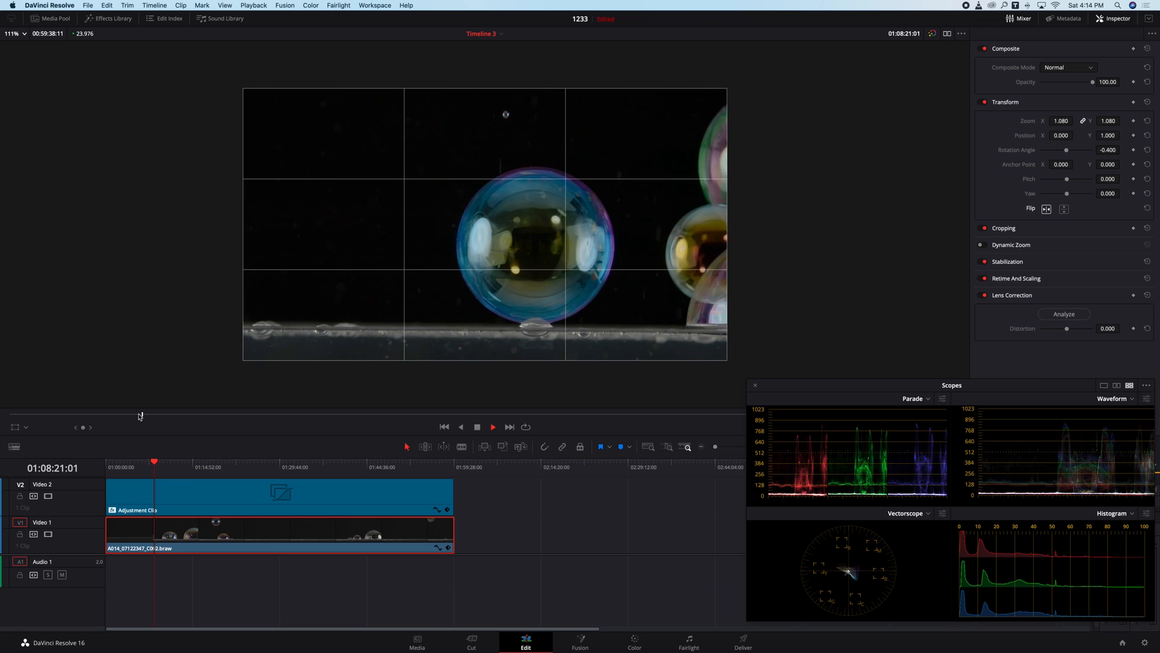
drag(139, 415, 108, 416)
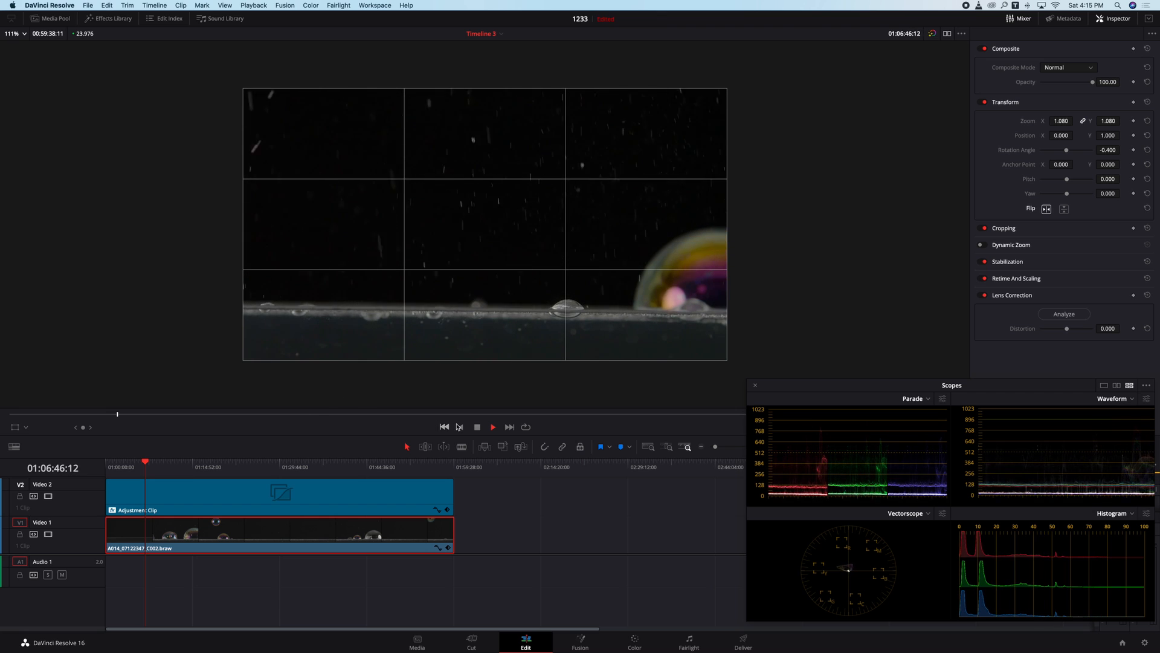
Step: Set the adjustment clip's grid to 9 row cells and level the flipped bubble clip with a rotation angle of 0.300
click(232, 499)
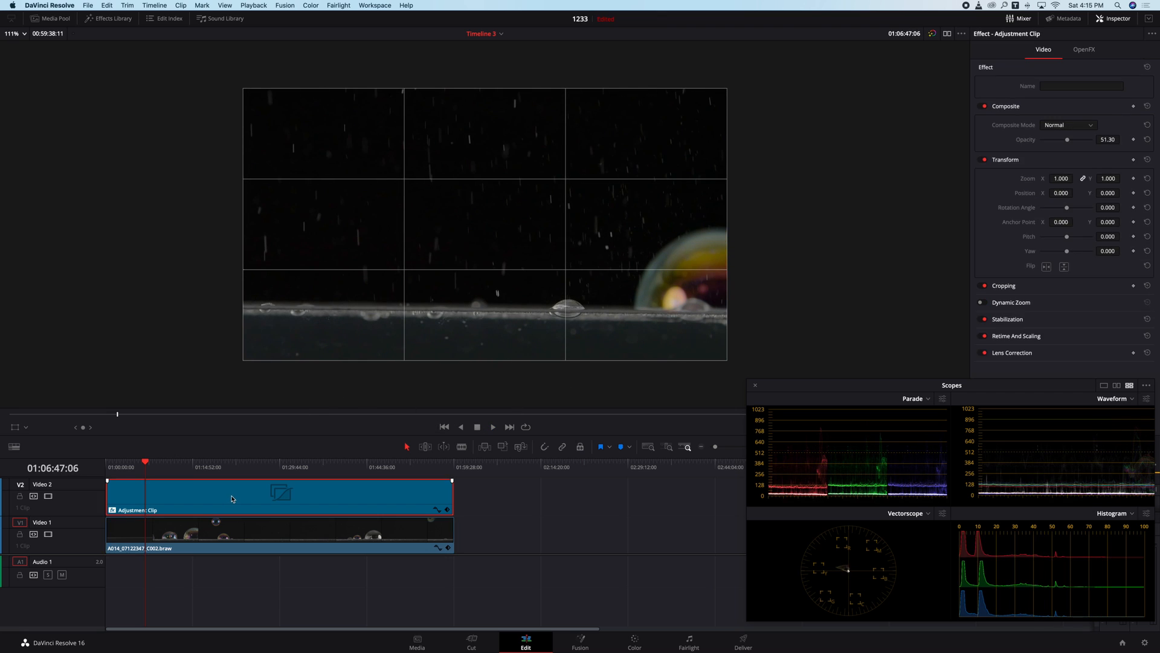
click(1079, 54)
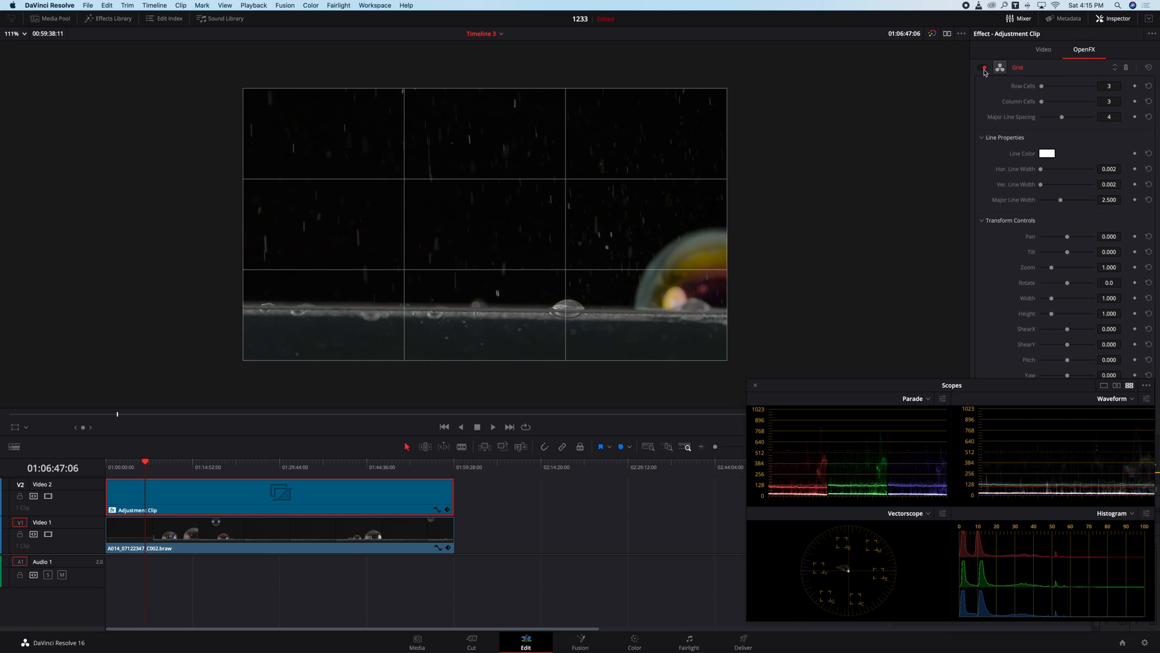
drag(1042, 87, 1046, 89)
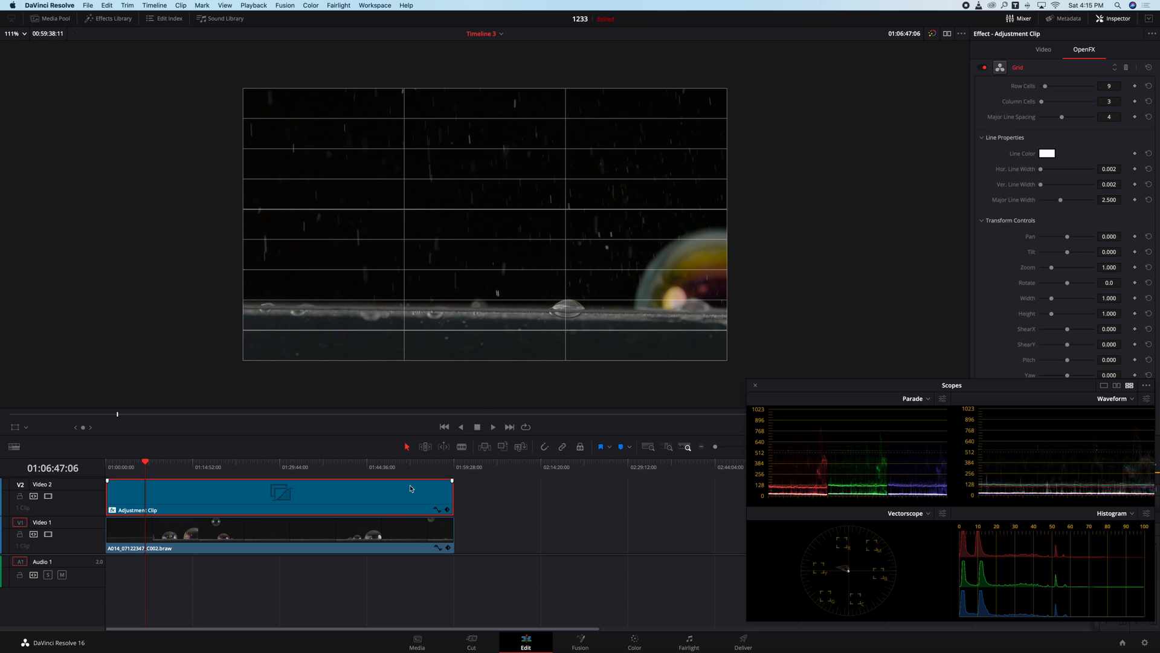
click(367, 530)
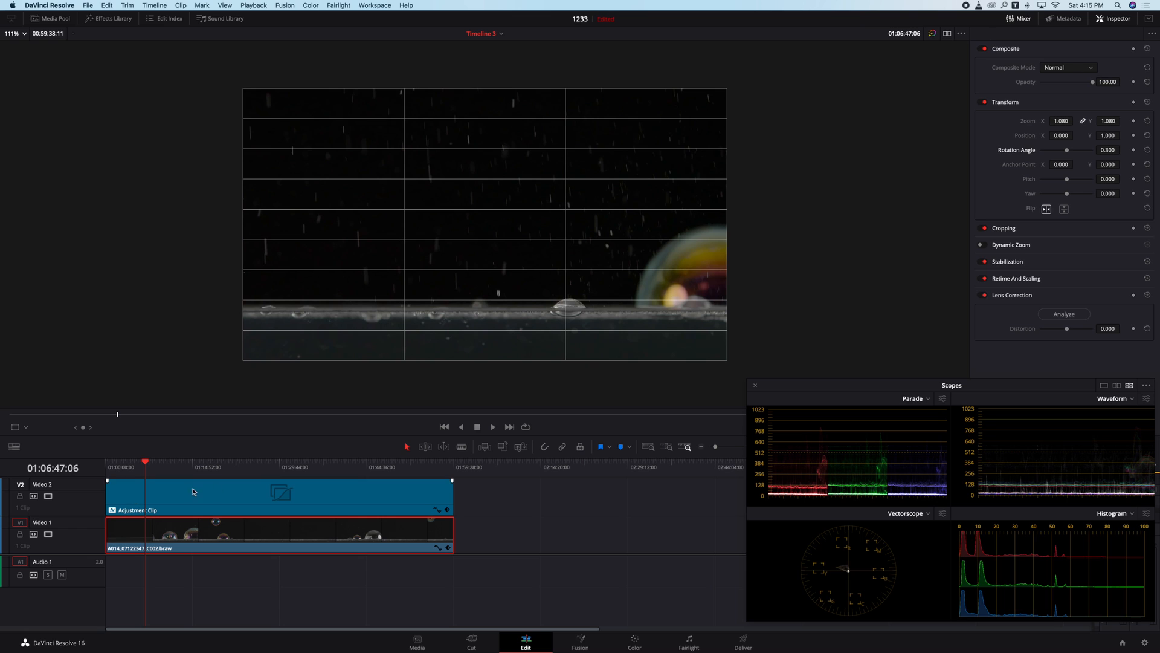
Step: Turn off the Grid effect on the adjustment clip
click(289, 498)
click(1082, 51)
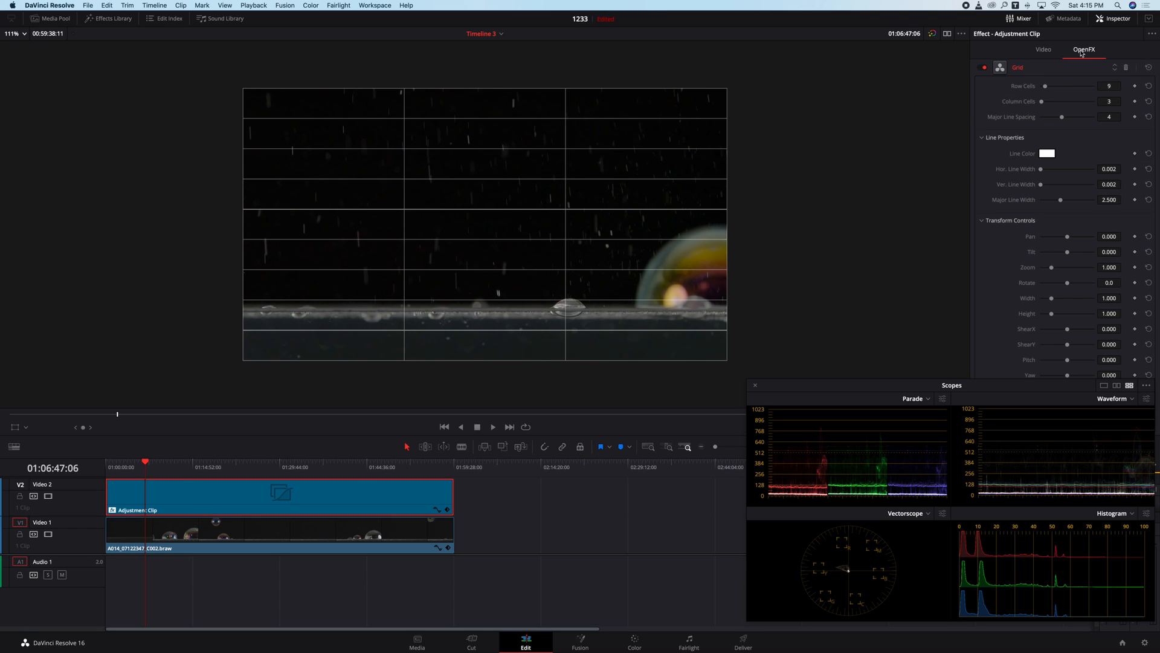
click(982, 67)
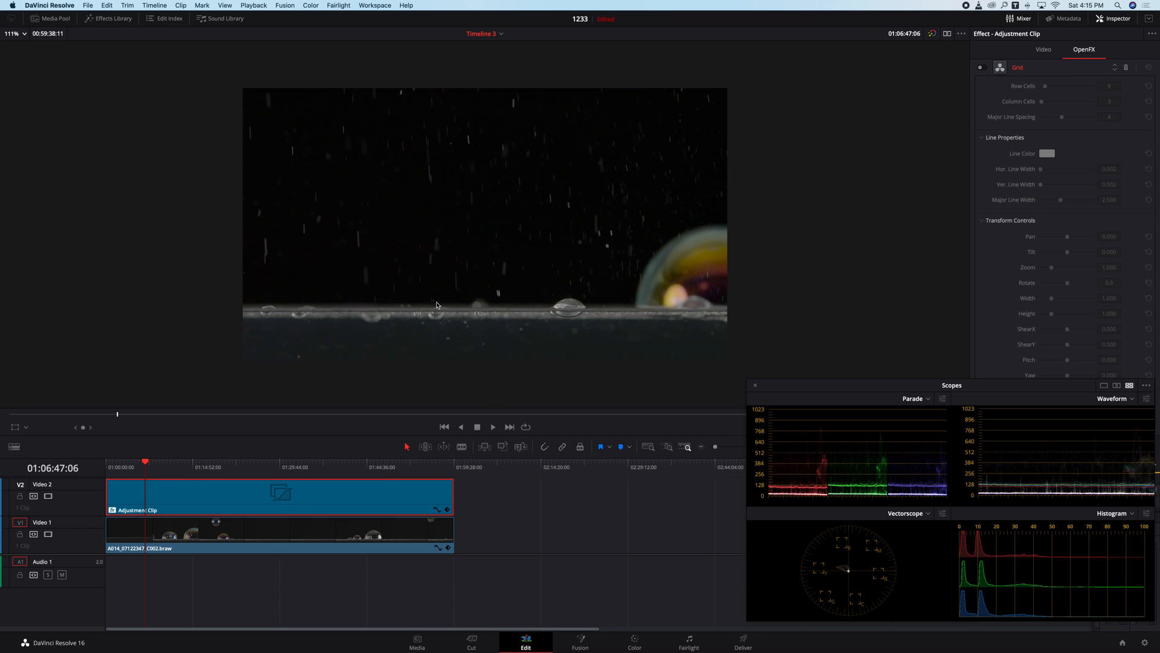